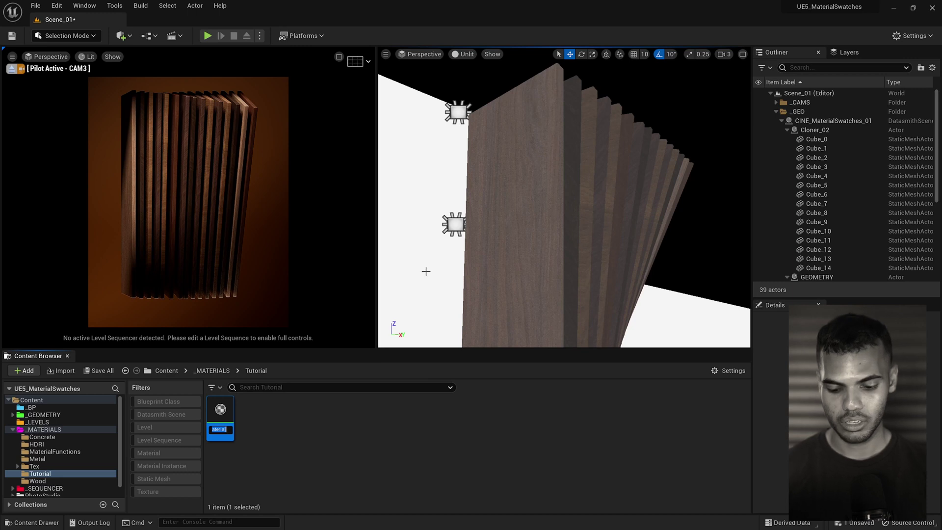
Name the new material in the Tutorial folder M_BaseMat.
type("M")
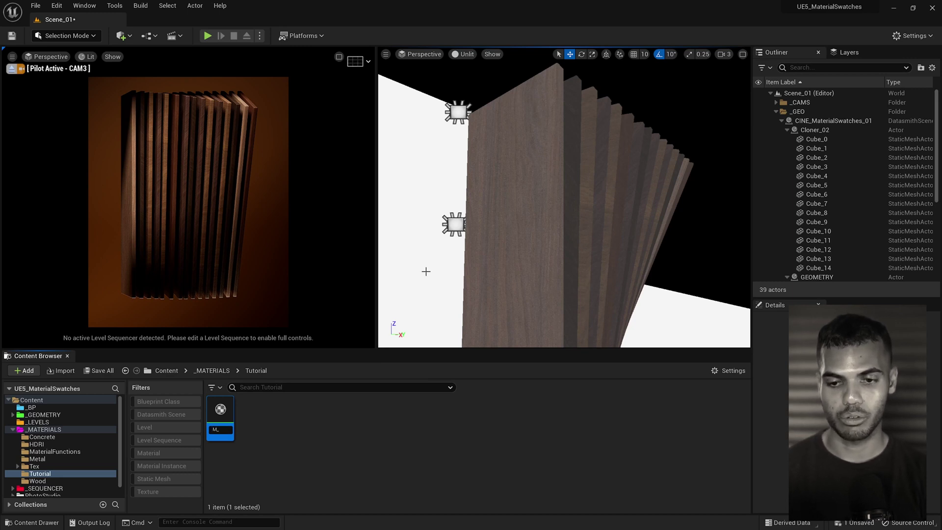
type("_Bas")
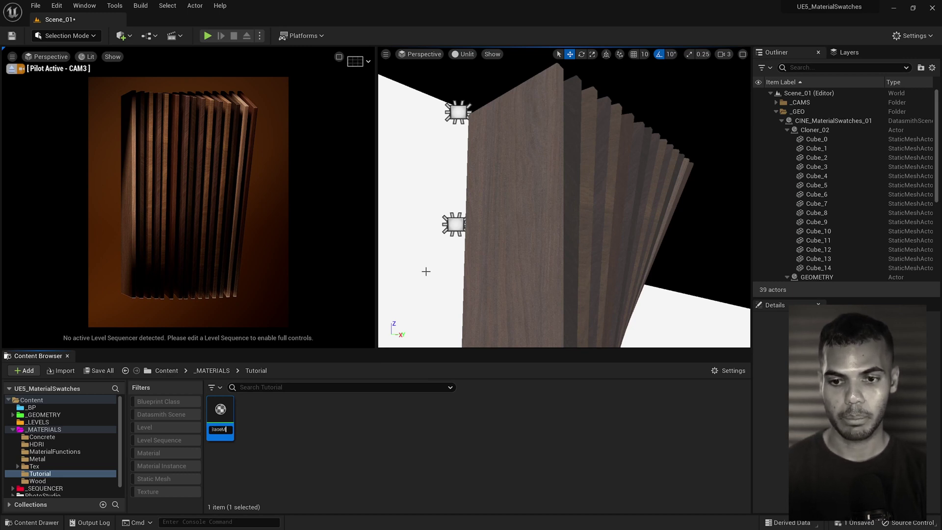
type("eMat")
key("Return")
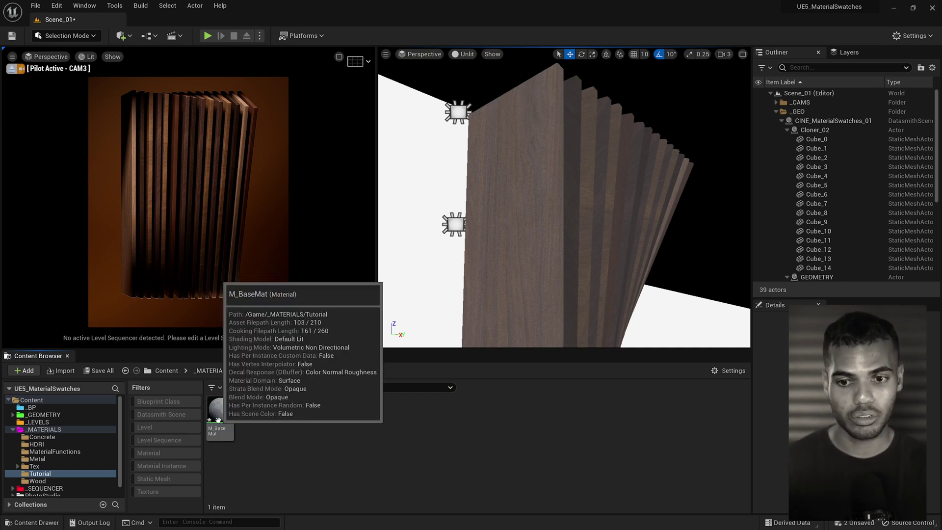
Open the M_BaseMat material for editing and dock its editor beside the Scene_01 tab.
double_click(219, 420)
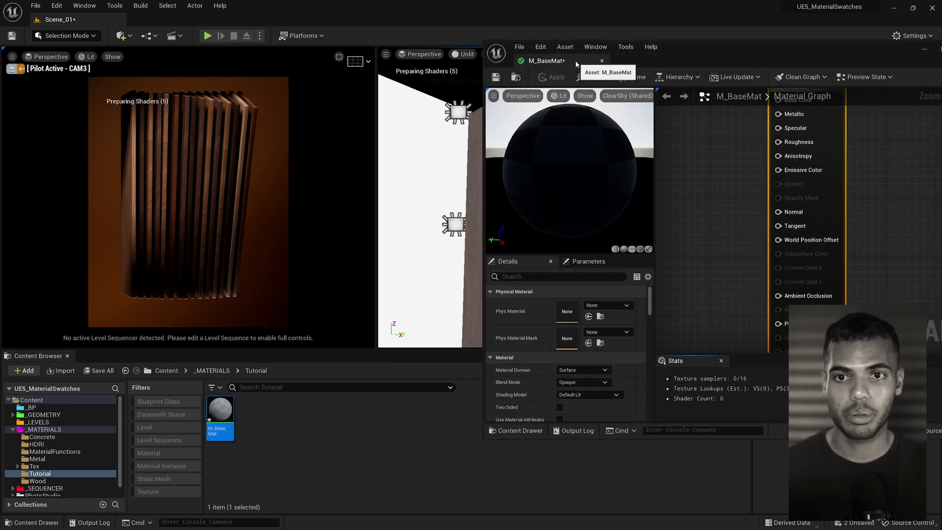
left_click_drag(567, 61, 196, 22)
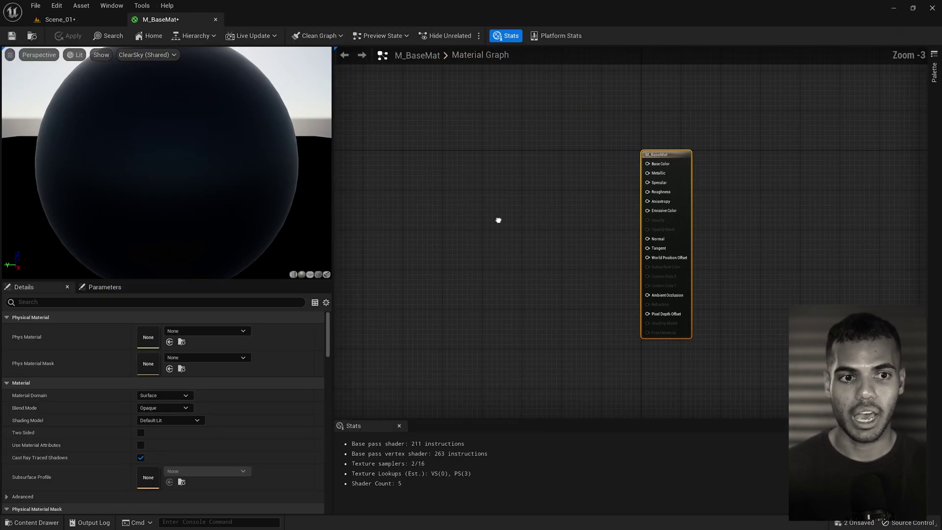
key("Home")
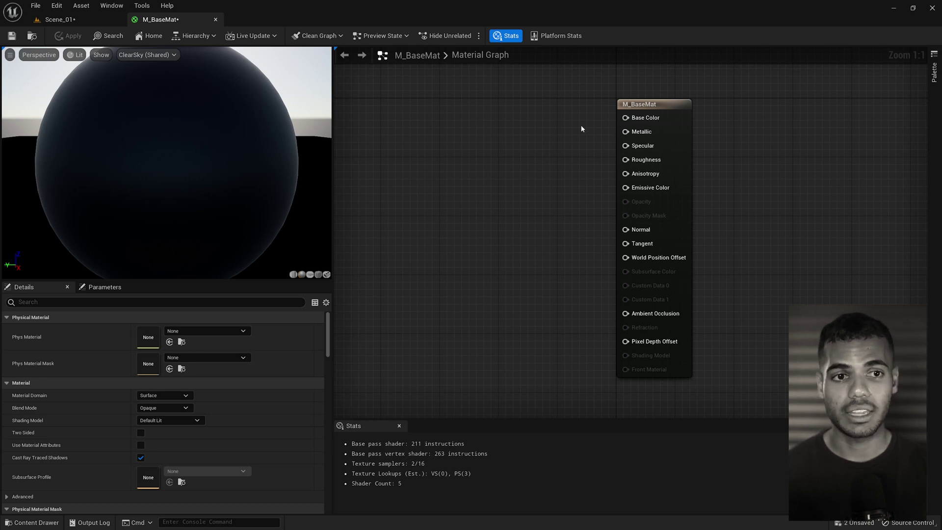
mouse_move(635, 146)
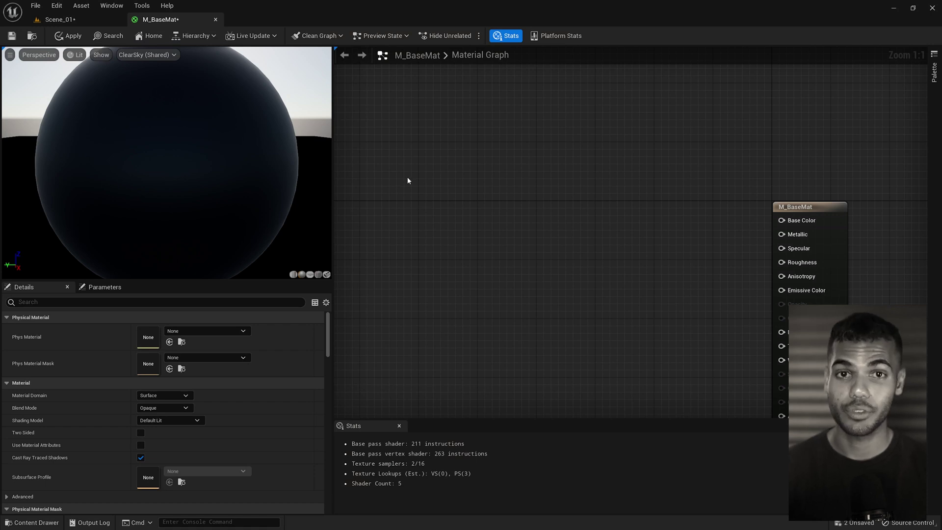
Add a TextureSampleParameter2D node named Diffuse to the material graph and place it well before the M_BaseMat output node.
right_click(418, 189)
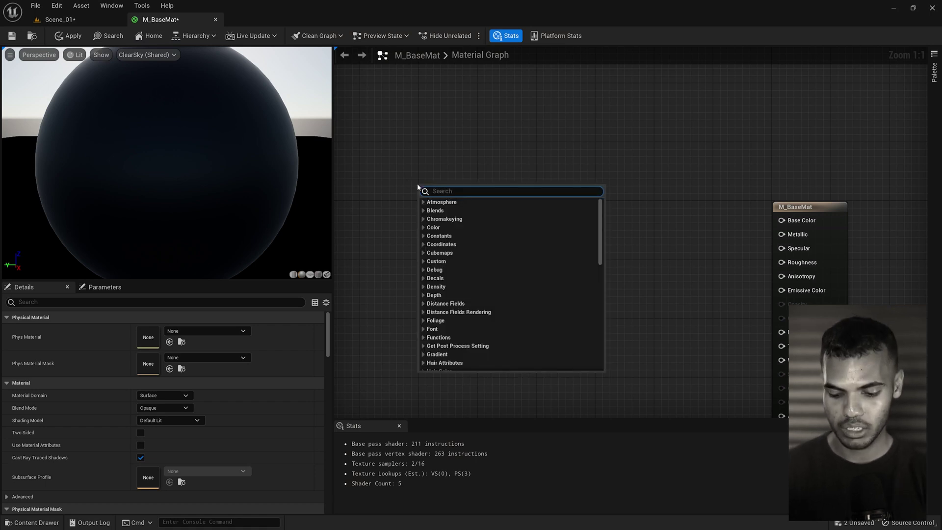
type("texture")
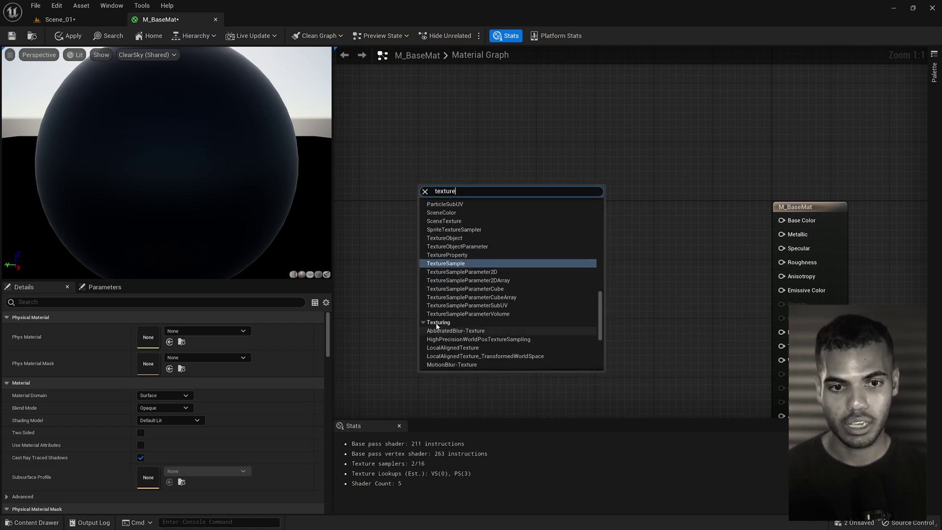
left_click(501, 272)
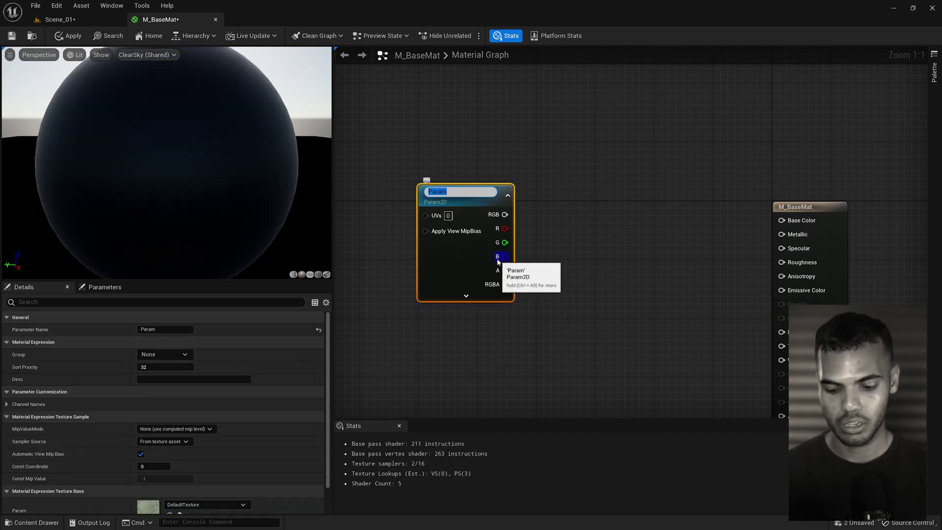
type("Diffuse")
key("Return")
left_click_drag(490, 248, 432, 228)
left_click(504, 193)
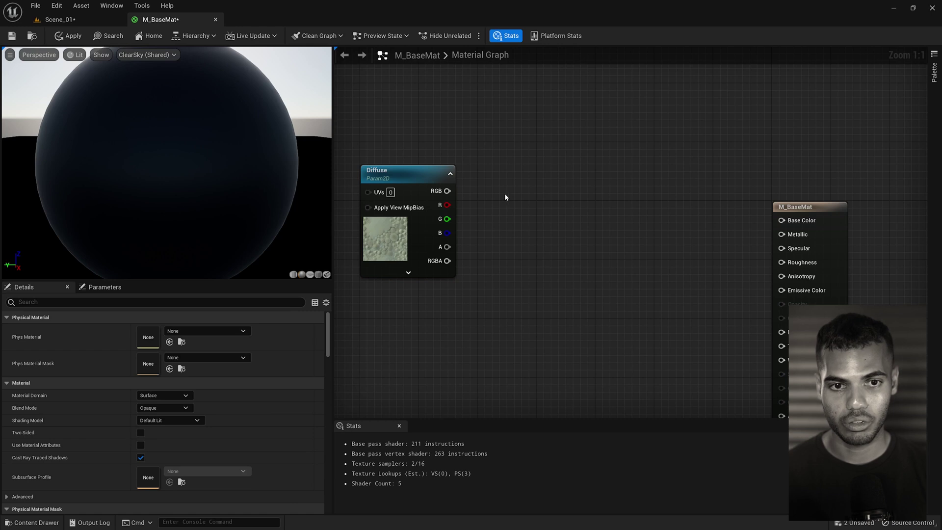
right_click(504, 194)
type("multi")
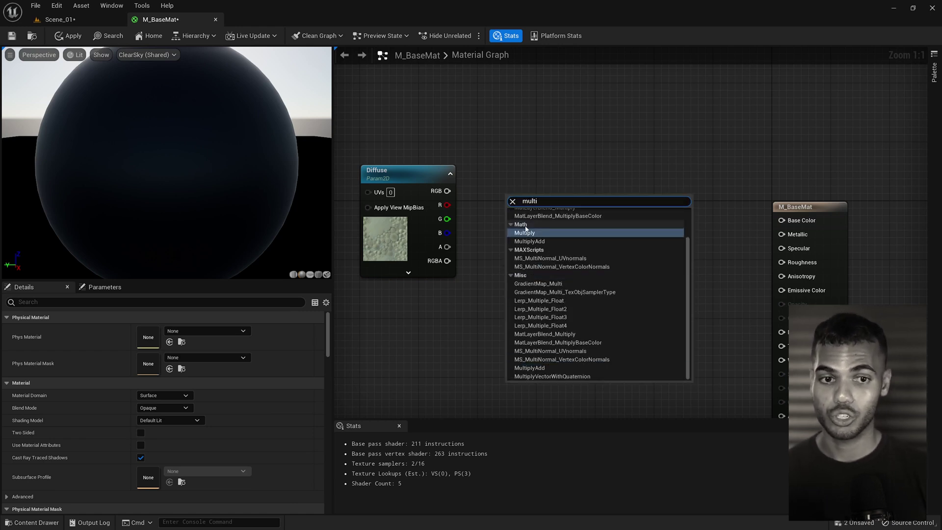
left_click(557, 174)
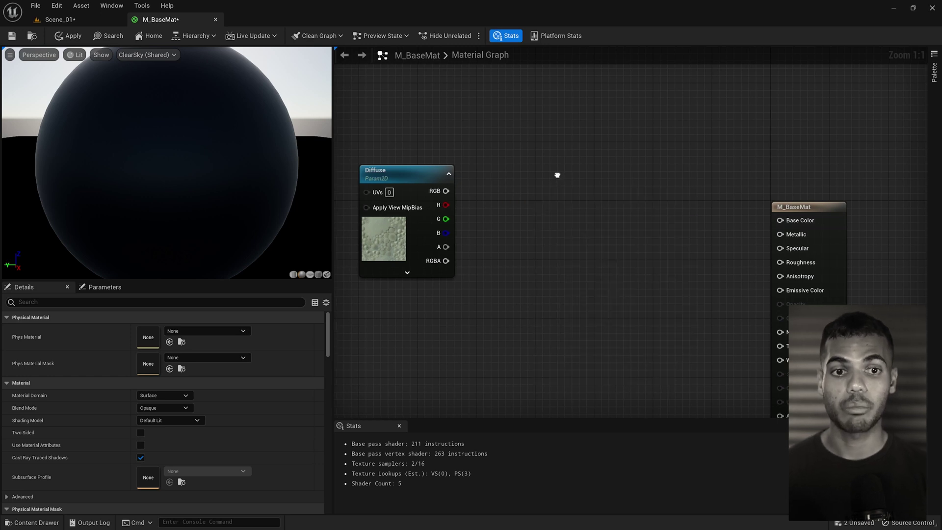
Add a Multiply node between the Diffuse texture parameter and the M_BaseMat output node.
right_click_drag(557, 175, 534, 170)
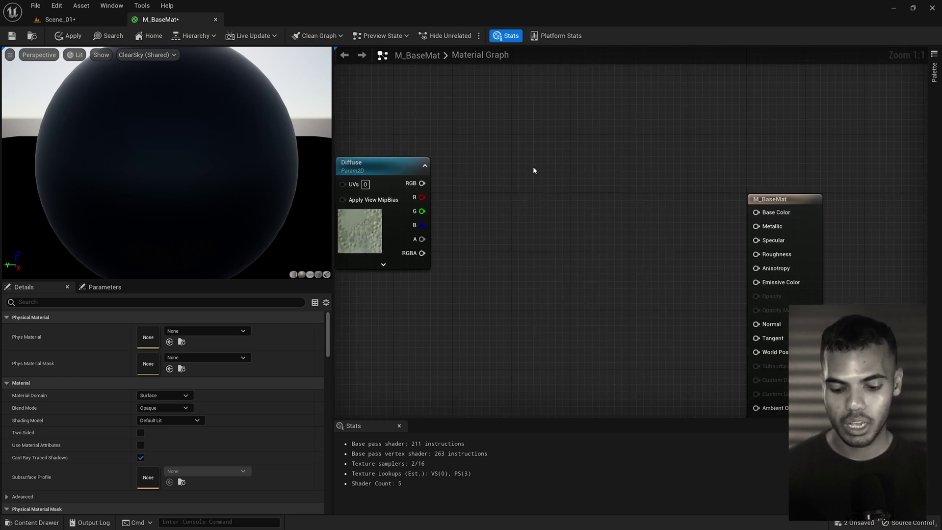
left_click(497, 184)
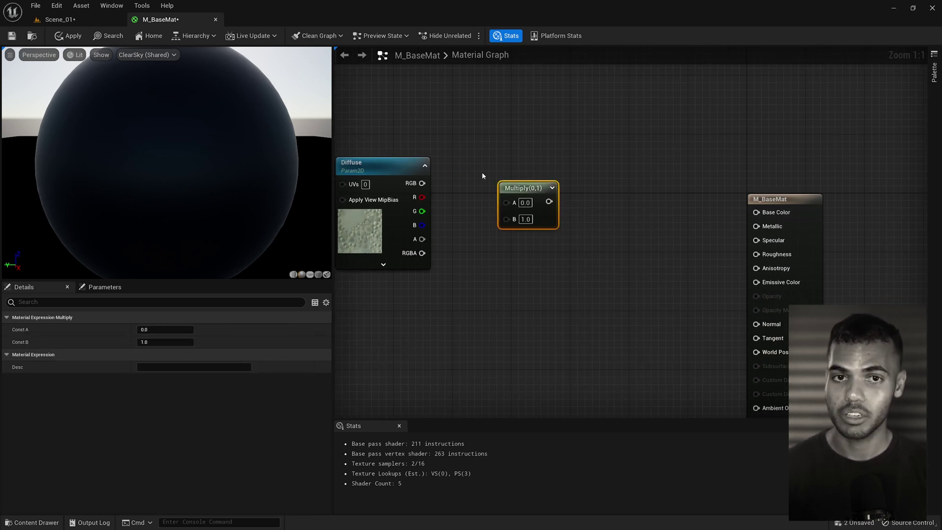
right_click_drag(481, 172, 540, 148)
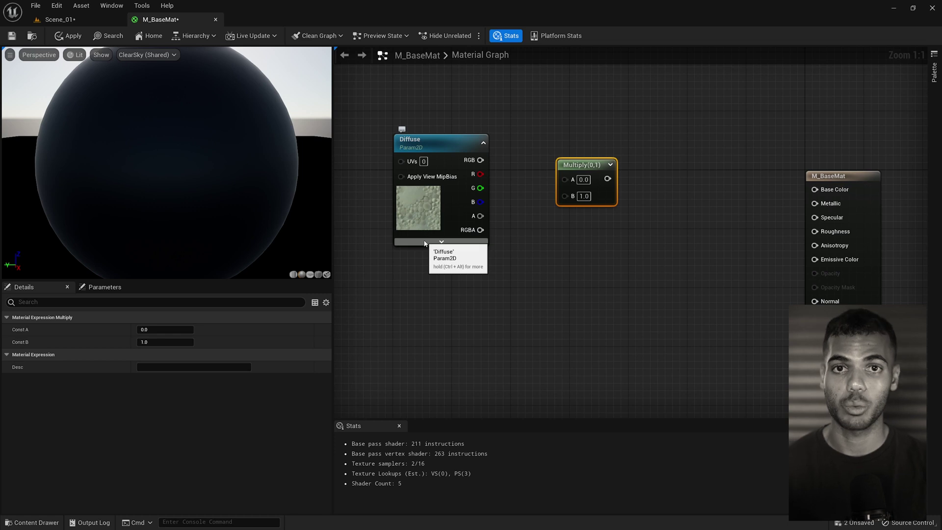
right_click_drag(425, 243, 426, 223)
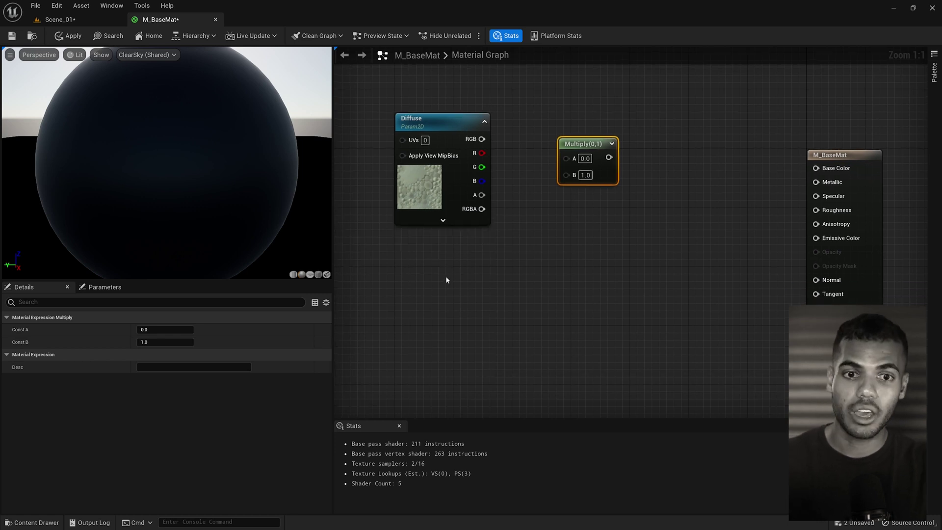
Add a trial VectorParameter node below the Diffuse node and delete it.
right_click(468, 256)
type("vectir")
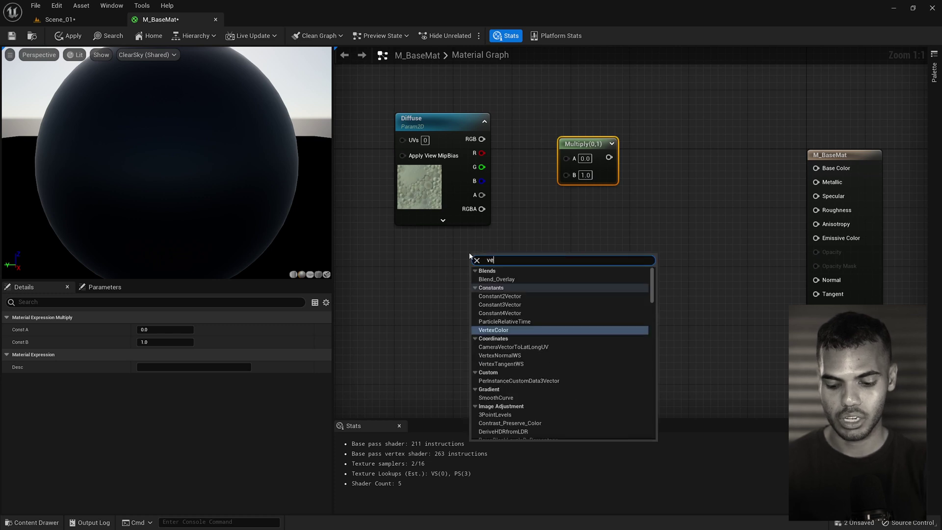
key("BackSpace")
key("BackSpace")
type("or param")
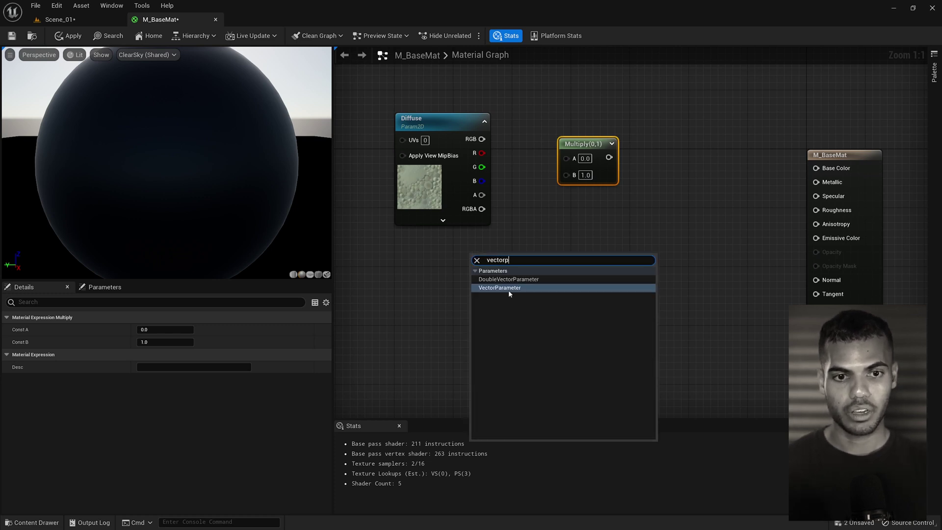
left_click(511, 287)
left_click_drag(475, 310, 472, 310)
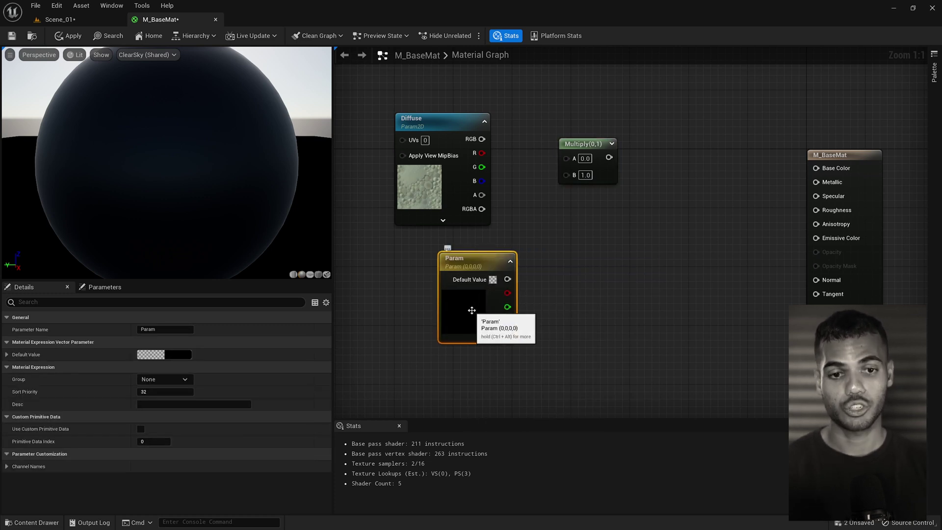
key("Delete")
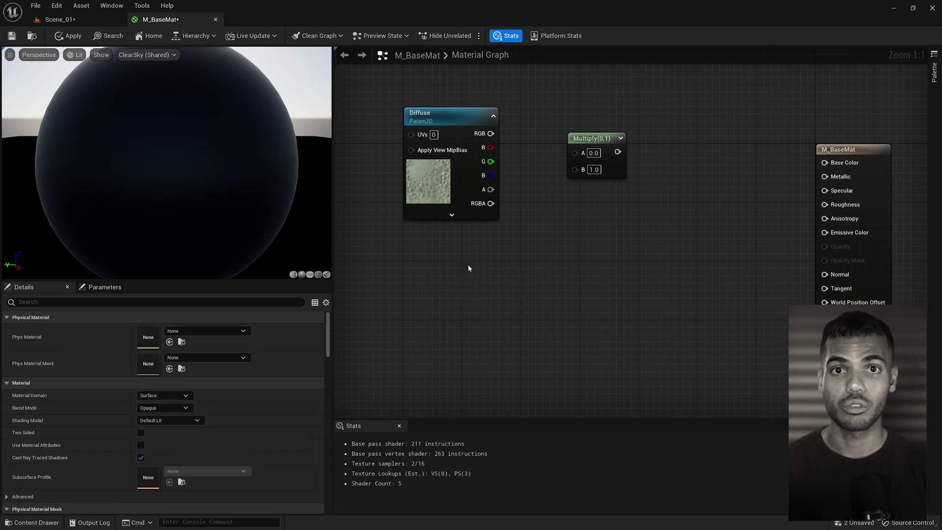
Add a vector parameter named Tint below Diffuse, wiring Diffuse RGB to Multiply input A and Tint to input B.
left_click(515, 312)
type("vvvv")
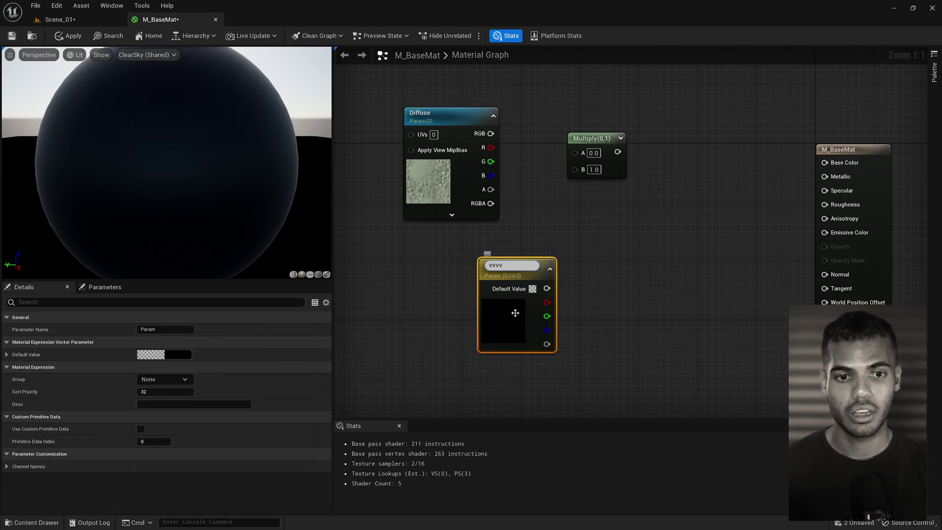
left_click_drag(505, 265, 449, 264)
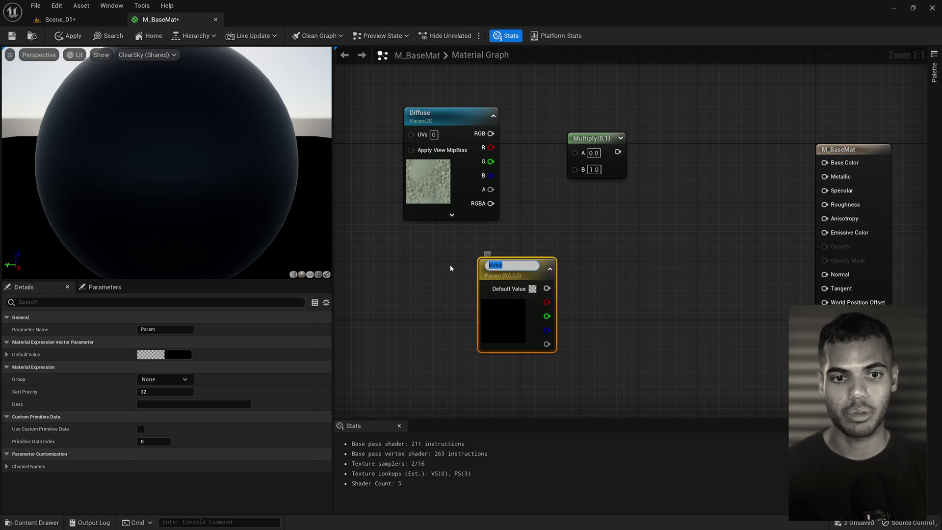
type("Tint")
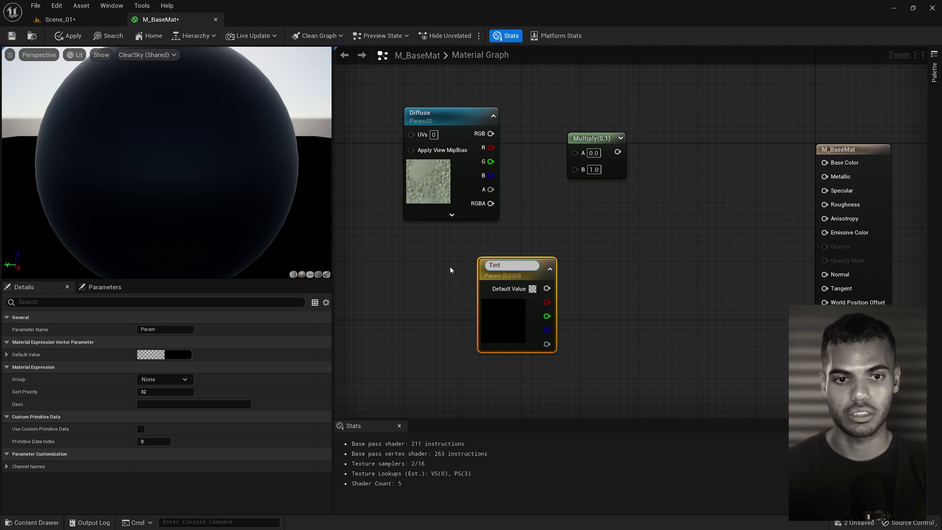
key("Return")
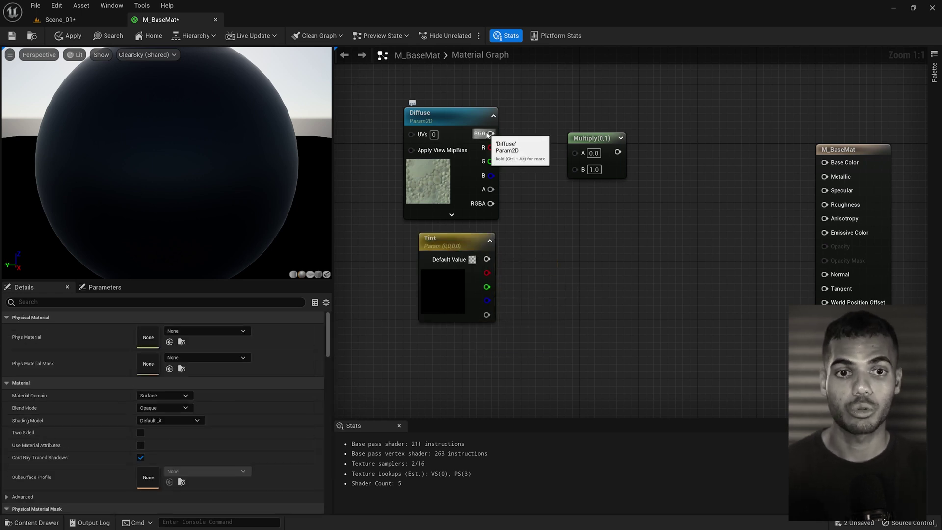
left_click_drag(489, 133, 586, 124)
left_click_drag(486, 259, 573, 149)
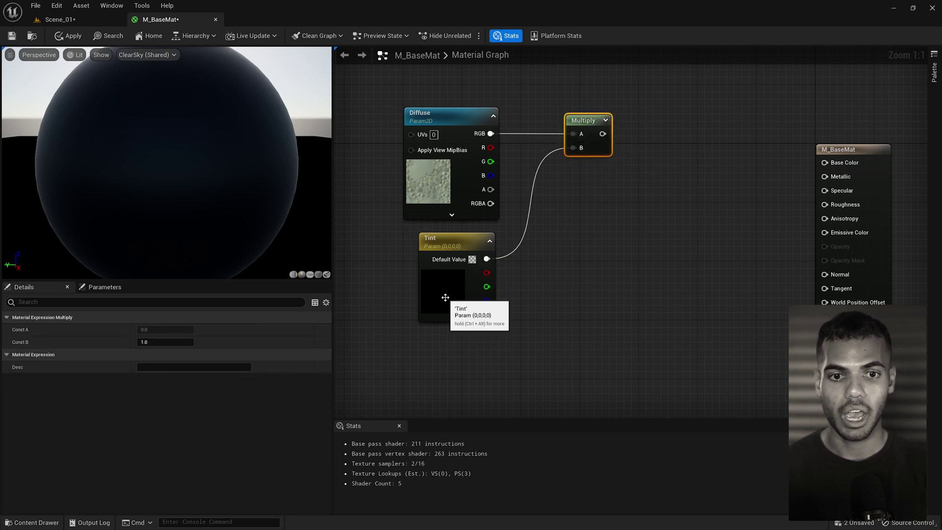
Set the Tint parameter's default colour to white, with R, G and B at 1.0.
left_click(433, 293)
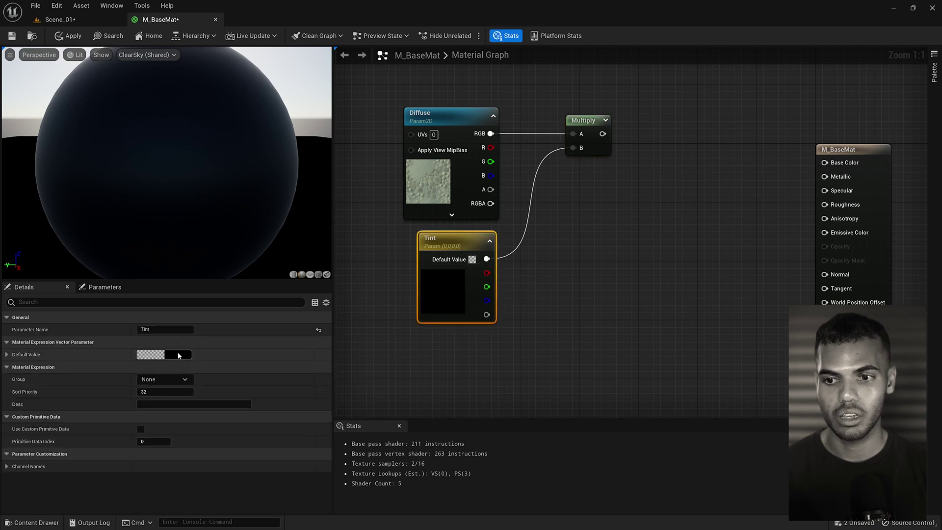
left_click(180, 355)
left_click_drag(316, 352, 322, 287)
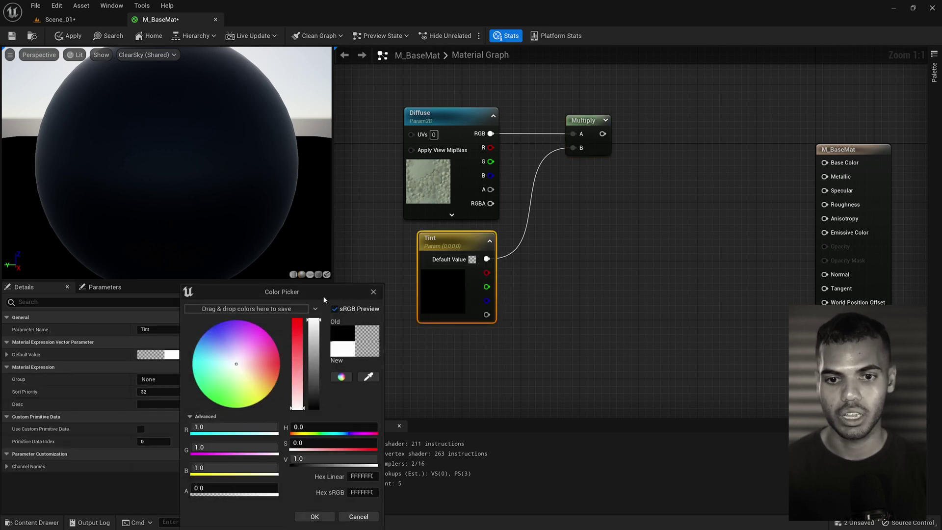
left_click(314, 517)
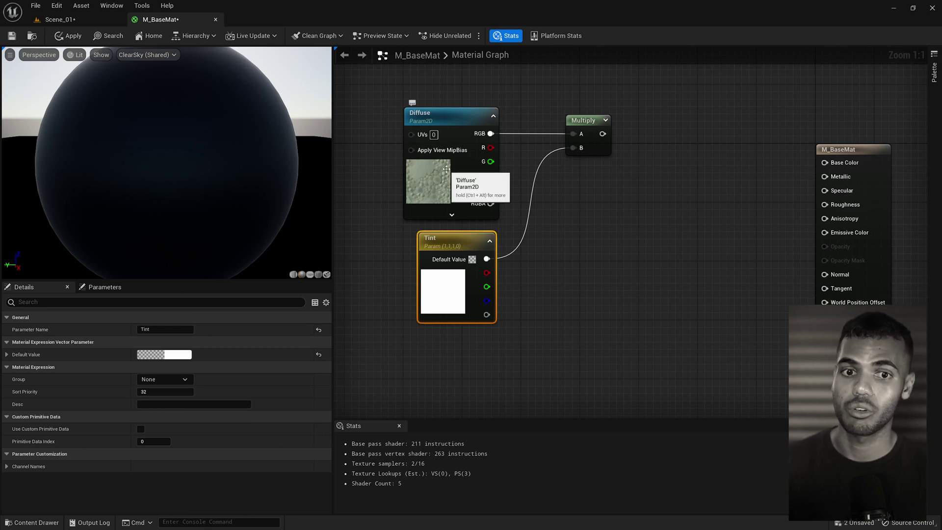
left_click(164, 354)
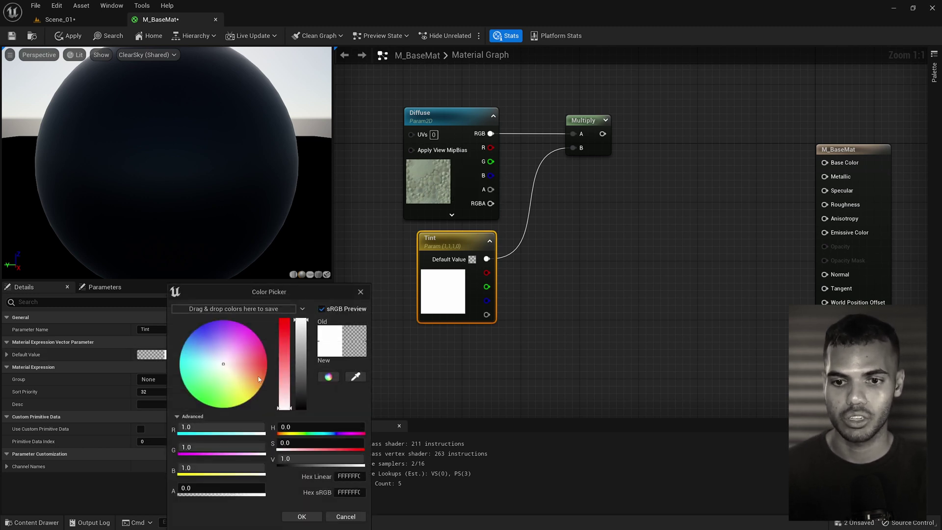
left_click(401, 405)
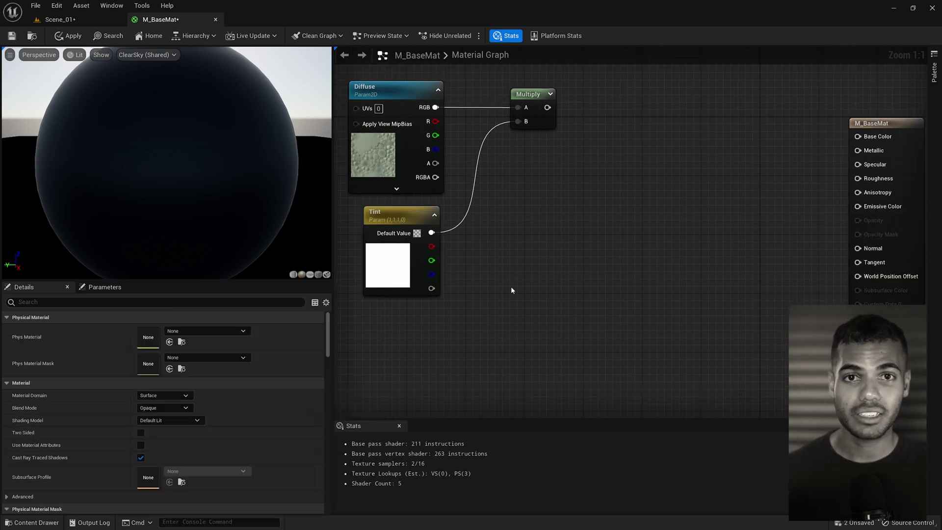
Add a Desaturation node to the graph, below the Multiply node on the way to the output.
right_click(592, 271)
type("desat")
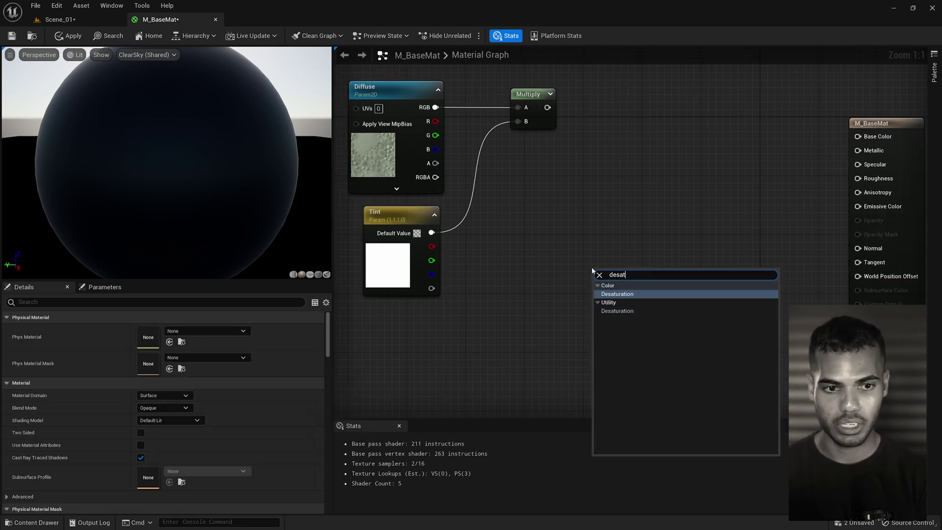
key("Return")
left_click_drag(596, 293, 571, 321)
right_click_drag(479, 318, 488, 328)
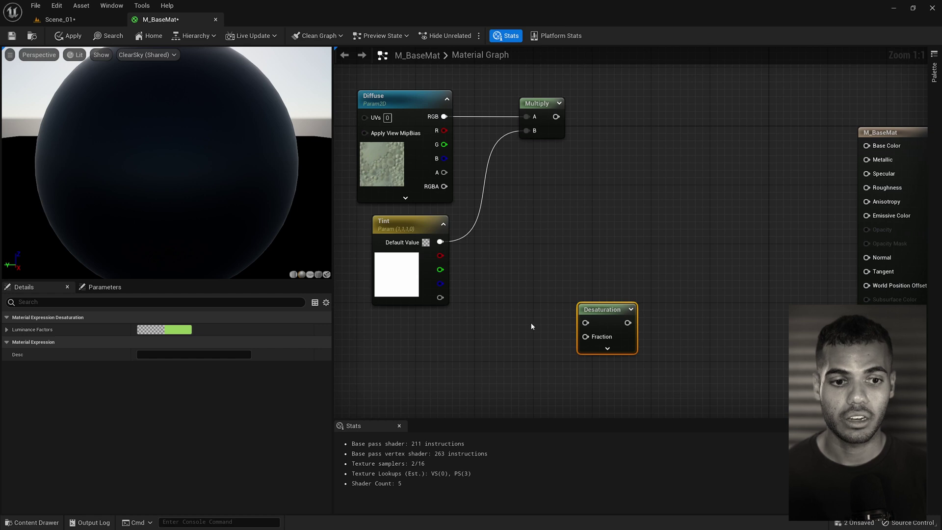
right_click(466, 337)
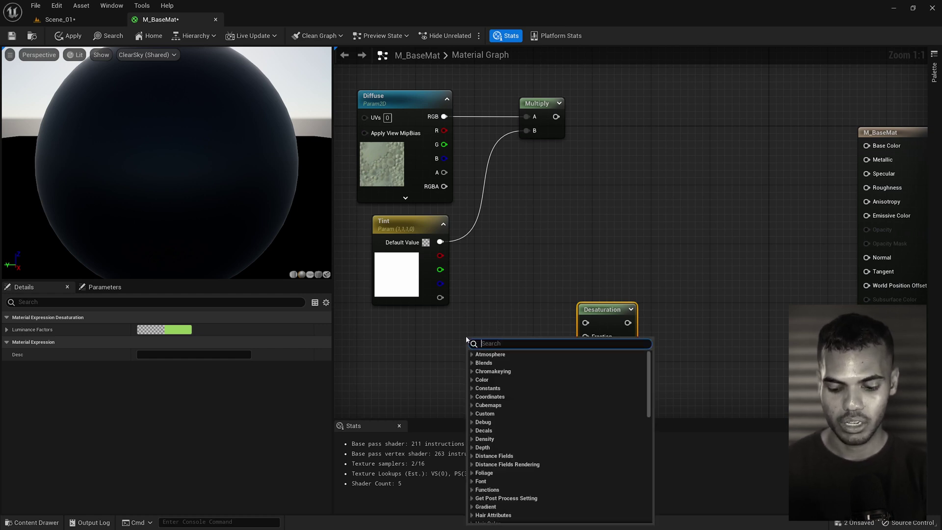
type("scalarp")
key("Return")
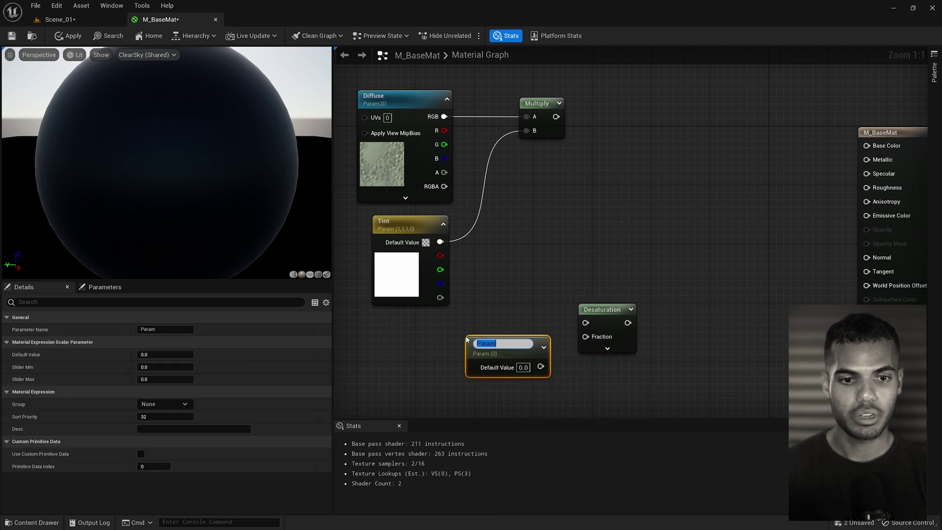
left_click_drag(486, 362, 450, 352)
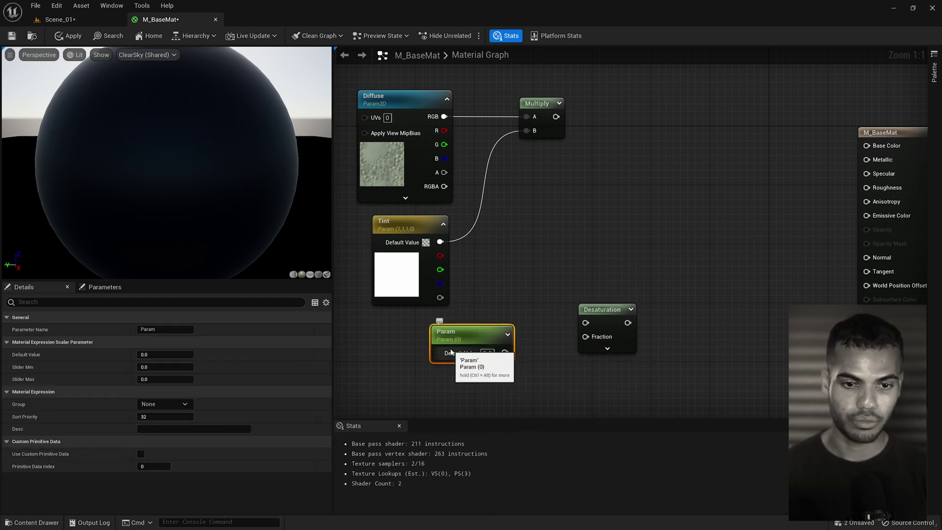
key("Delete")
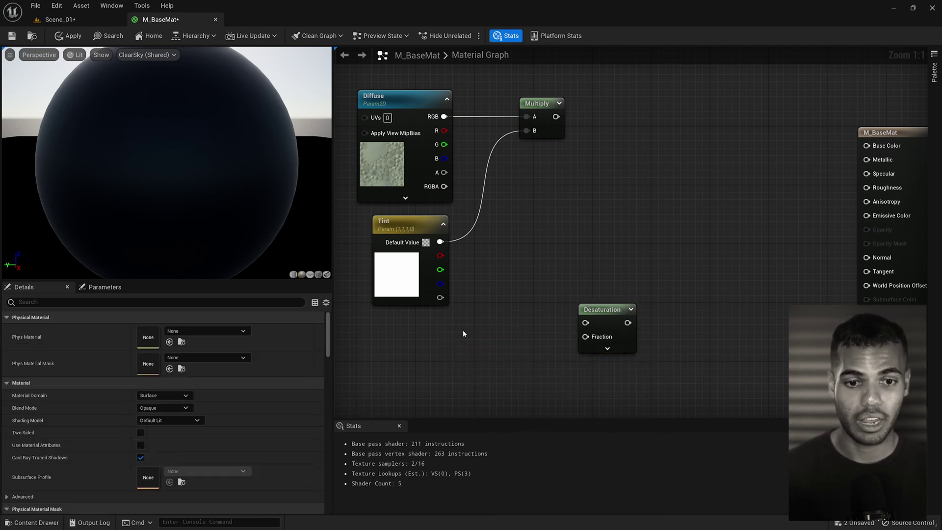
Add a scalar parameter named Saturation below the Tint node.
left_click(456, 326)
type("ssssss")
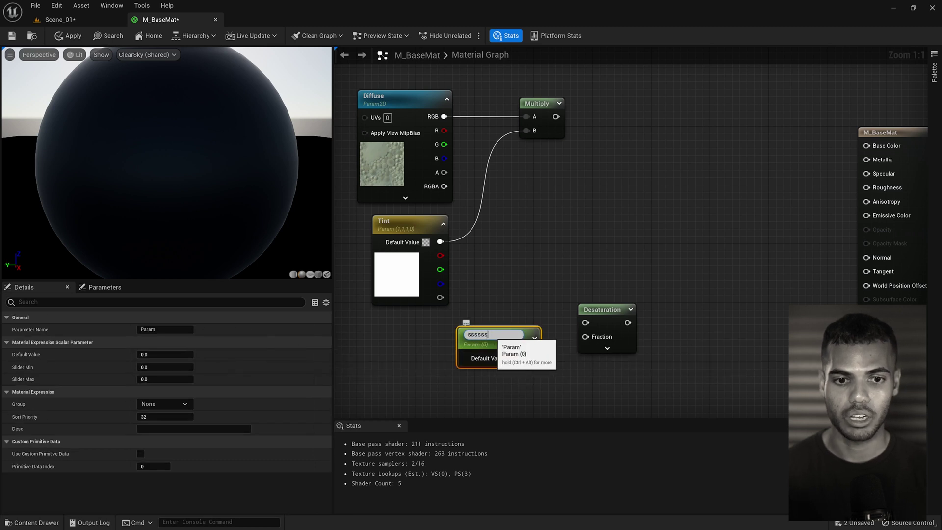
key("ctrl+a")
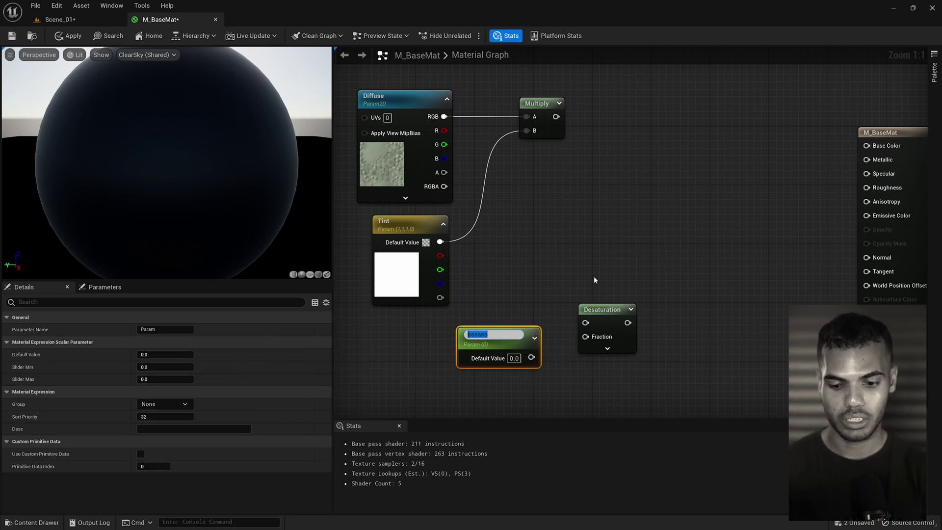
type("Satu")
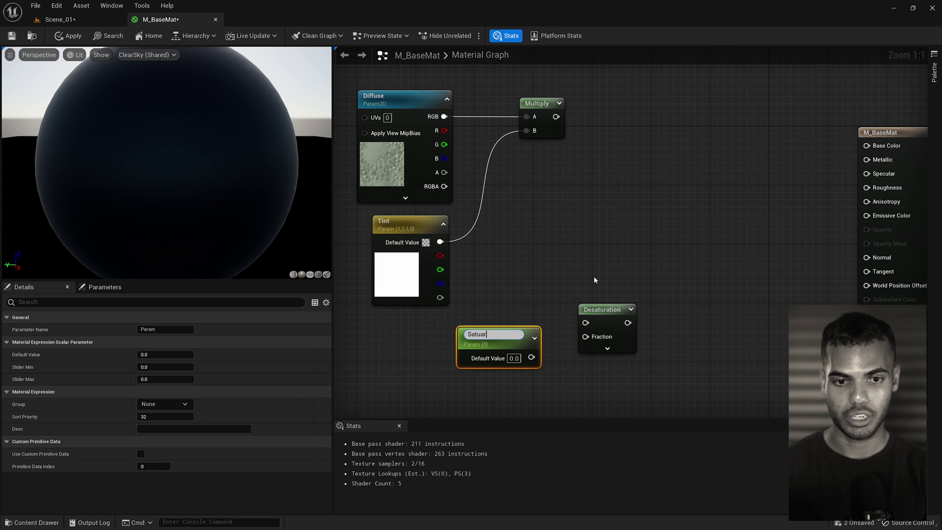
type("ration")
key("Return")
Shift the Desaturation node away from Saturation, then wire Multiply's output to its colour input and Saturation to Fraction.
left_click_drag(601, 309, 631, 316)
left_click(523, 375)
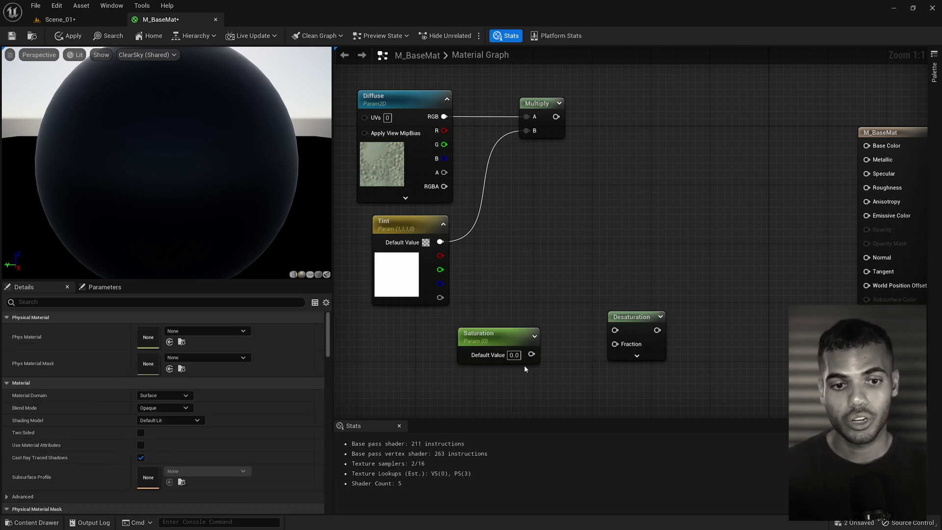
left_click_drag(555, 117, 615, 329)
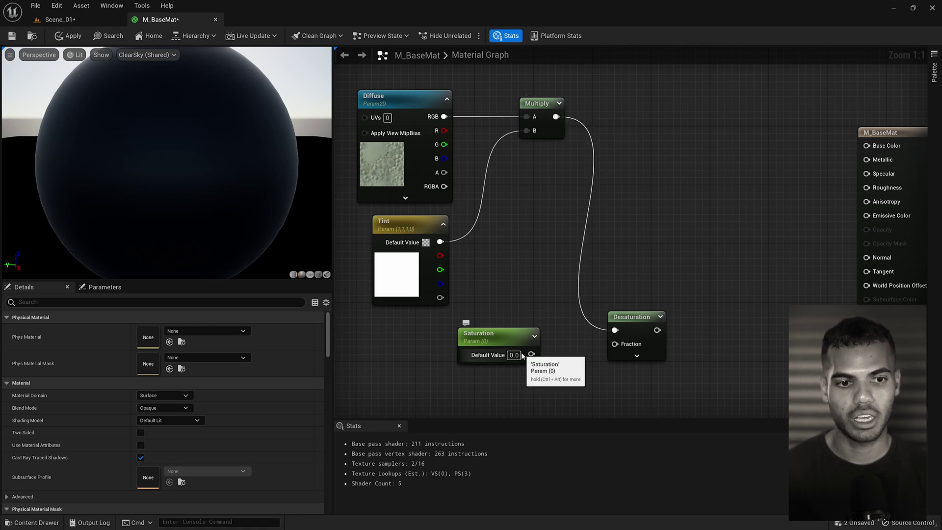
left_click_drag(531, 354, 615, 350)
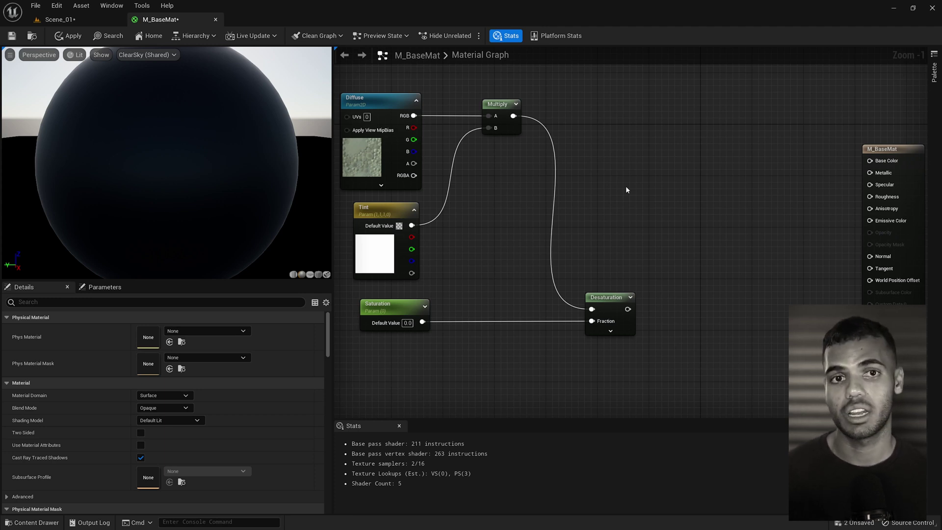
Add a vector parameter named RGB Colour between the Multiply node and the material output node.
left_click(621, 148)
type("v")
key("BackSpace")
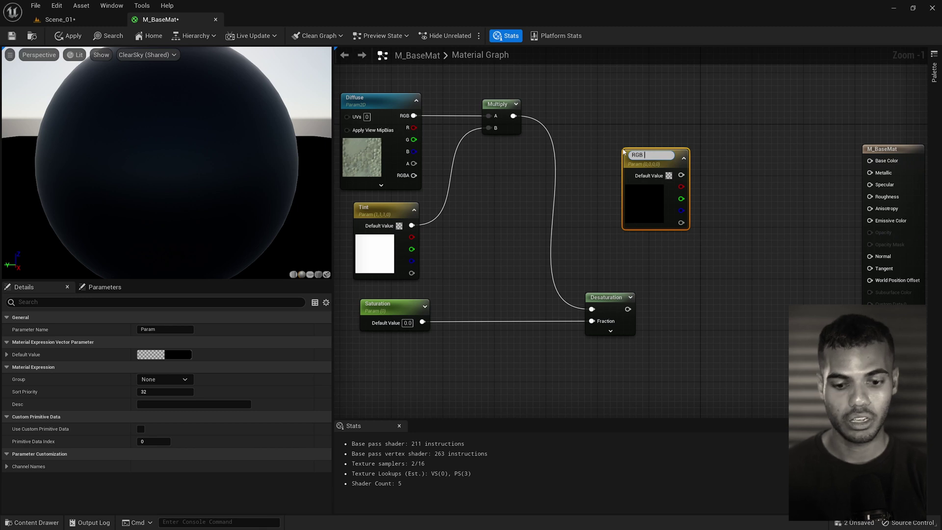
type("RGB Colour")
key("Return")
Set RGB Colour's default value to a full-brightness blue and move the node up, closer to Multiply.
left_click(668, 172)
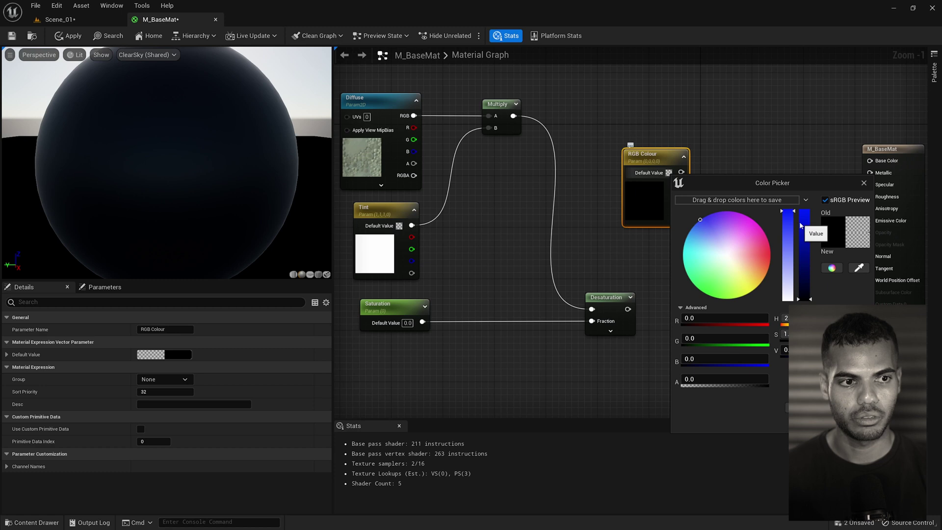
left_click_drag(804, 227, 805, 211)
left_click(651, 211)
left_click_drag(651, 211, 607, 180)
left_click(691, 161)
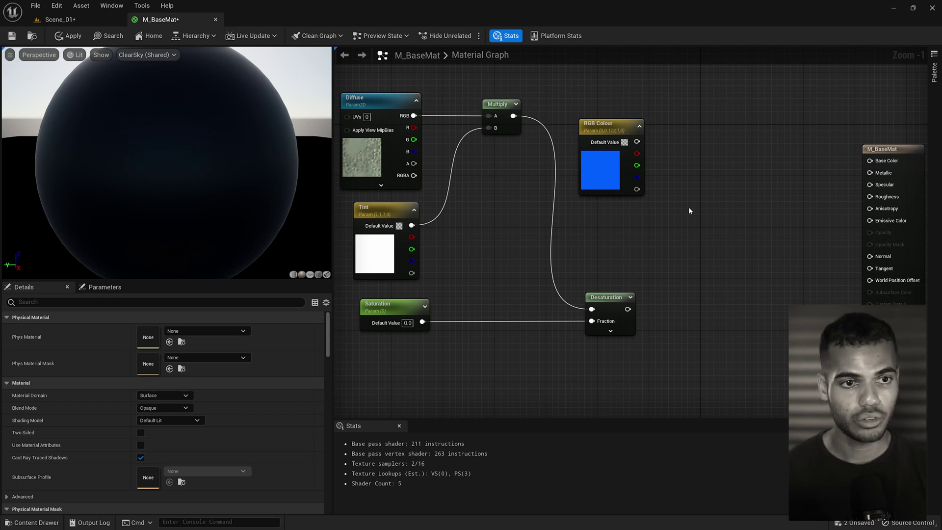
Add a StaticSwitchParameter named "Colour Overlay?" between the RGB Colour node and the material output.
right_click(678, 238)
type("statics")
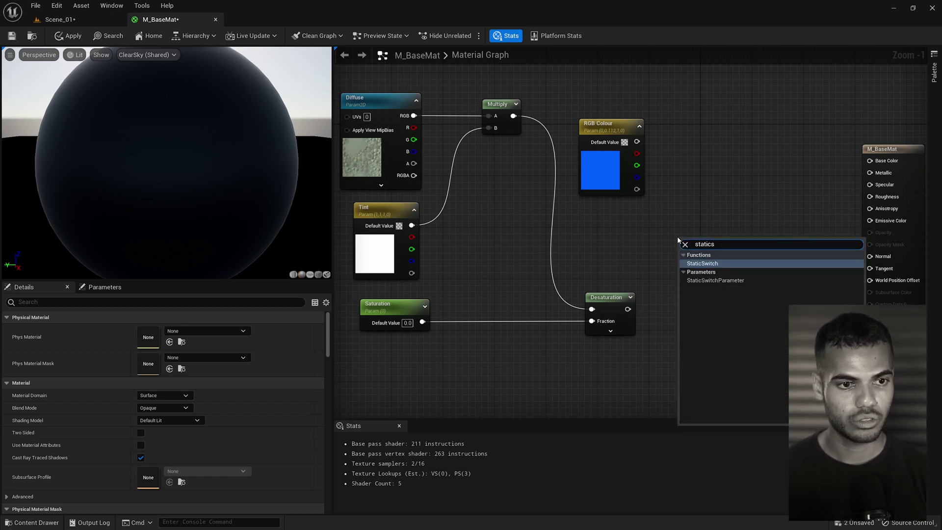
left_click(714, 281)
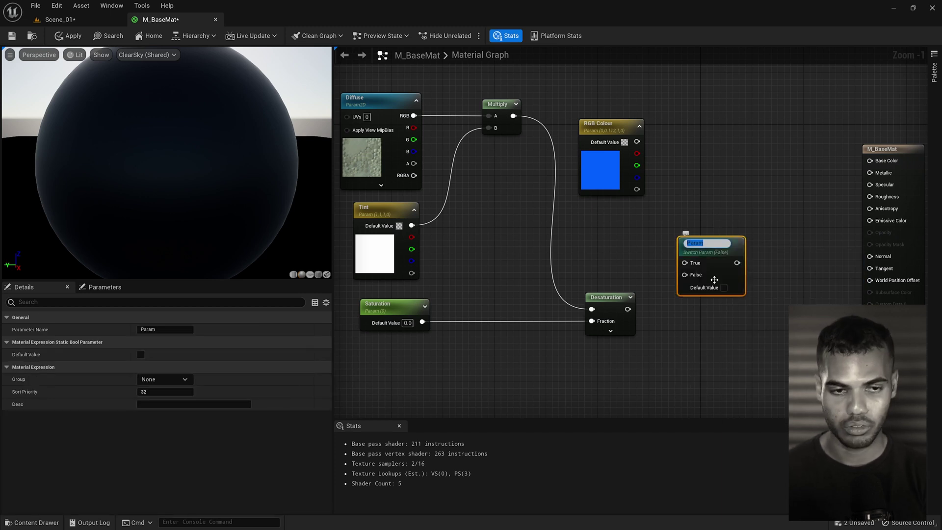
type("Col")
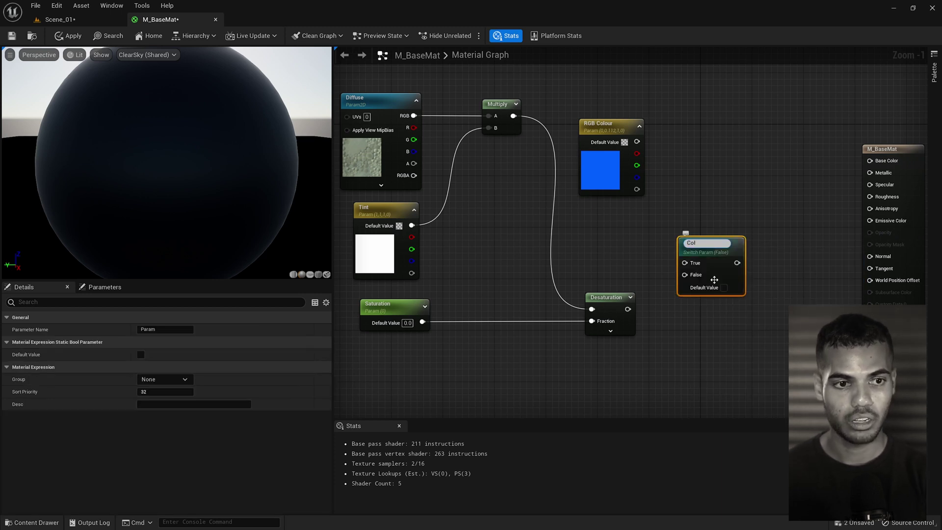
type("our Overlay?")
key("Return")
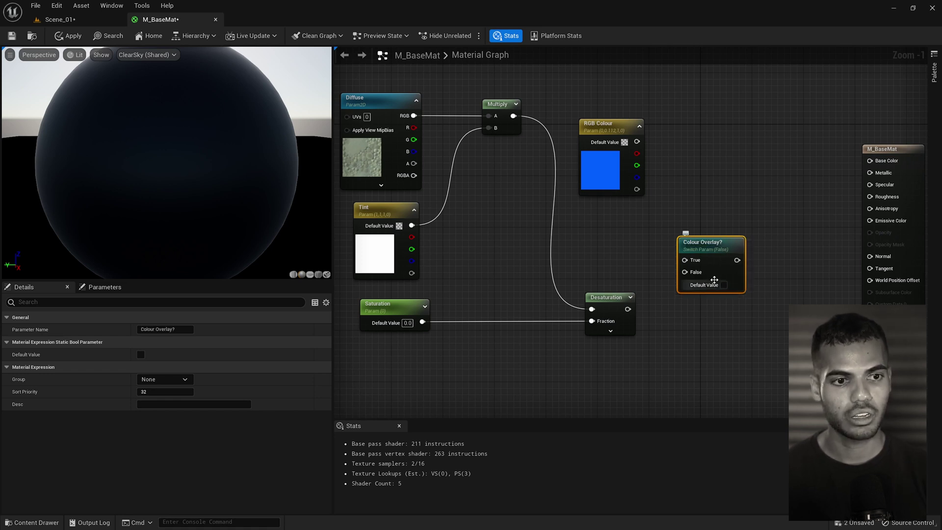
Wire RGB Colour to the Colour Overlay? switch's True input, Desaturation to False, and the switch's output to Base Color.
left_click_drag(636, 141, 685, 260)
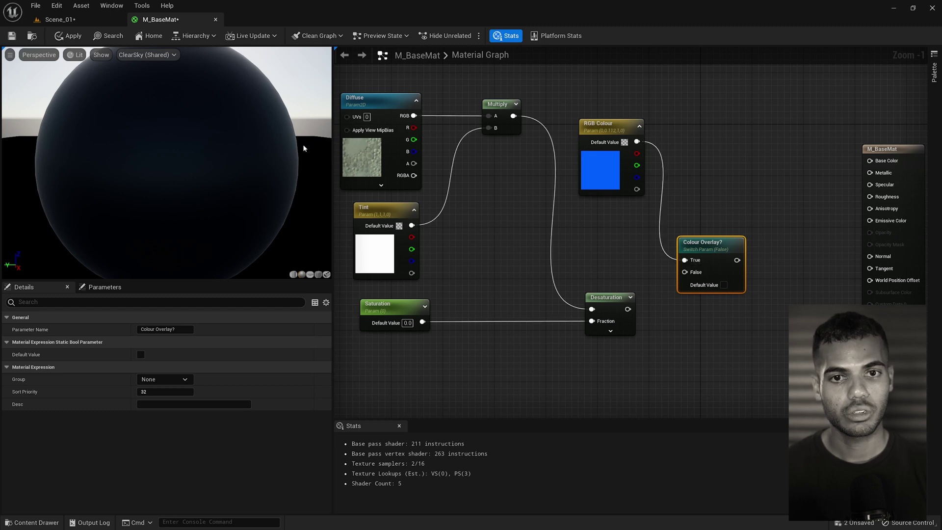
left_click_drag(626, 309, 713, 280)
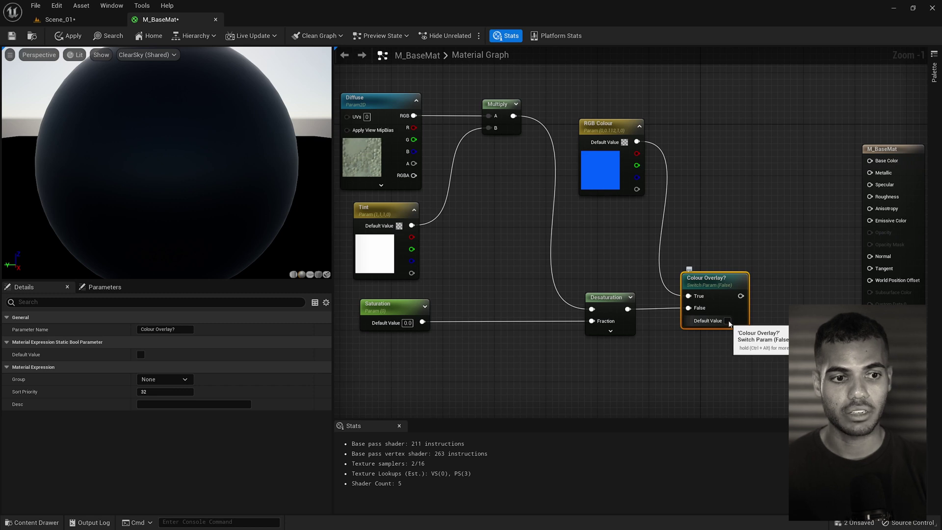
right_click_drag(383, 169, 421, 179)
right_click_drag(761, 296, 605, 266)
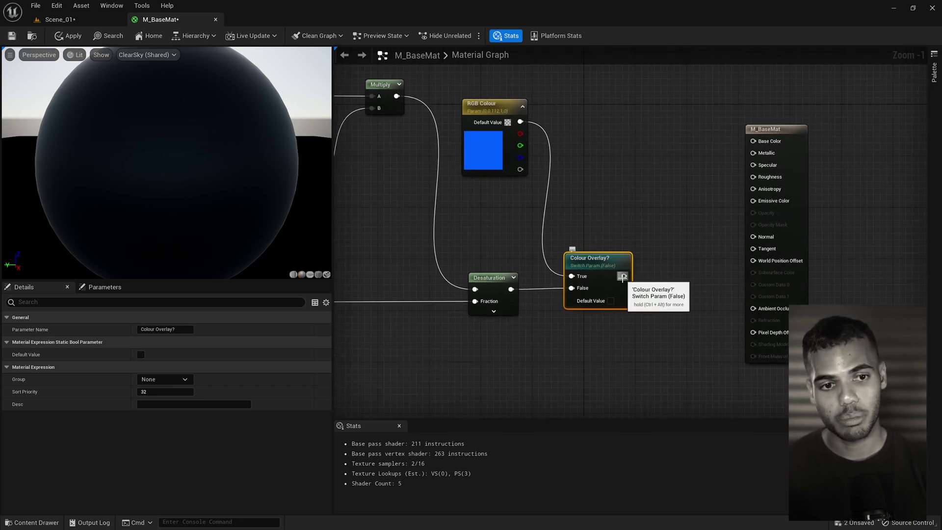
left_click_drag(621, 278, 754, 144)
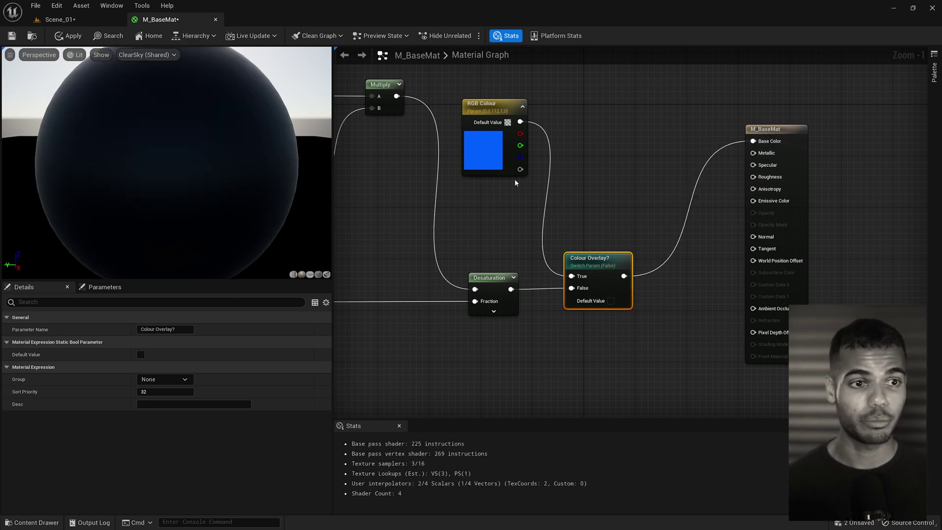
Raise the Colour Overlay? switch level with RGB Colour and move the whole node group up and away from the output node.
scroll(734, 150, "down", 3)
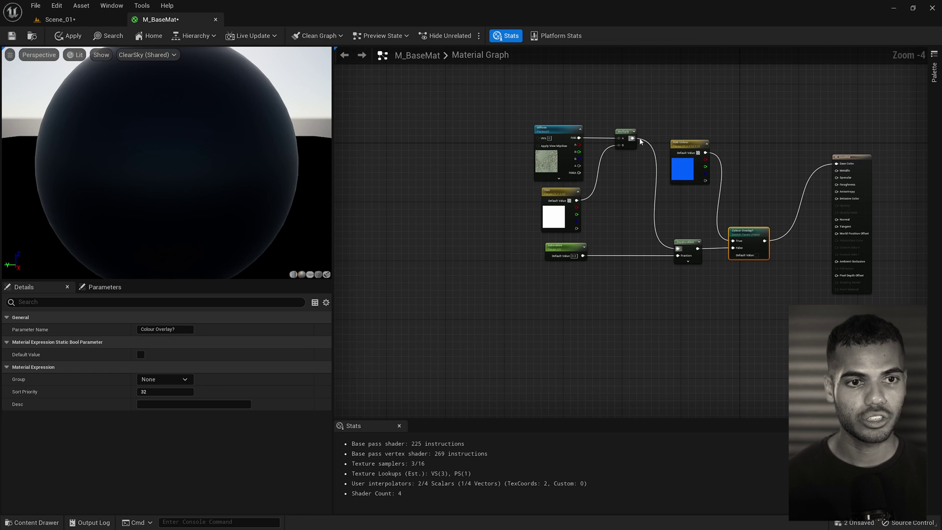
left_click_drag(747, 225, 759, 190)
key("ctrl+a")
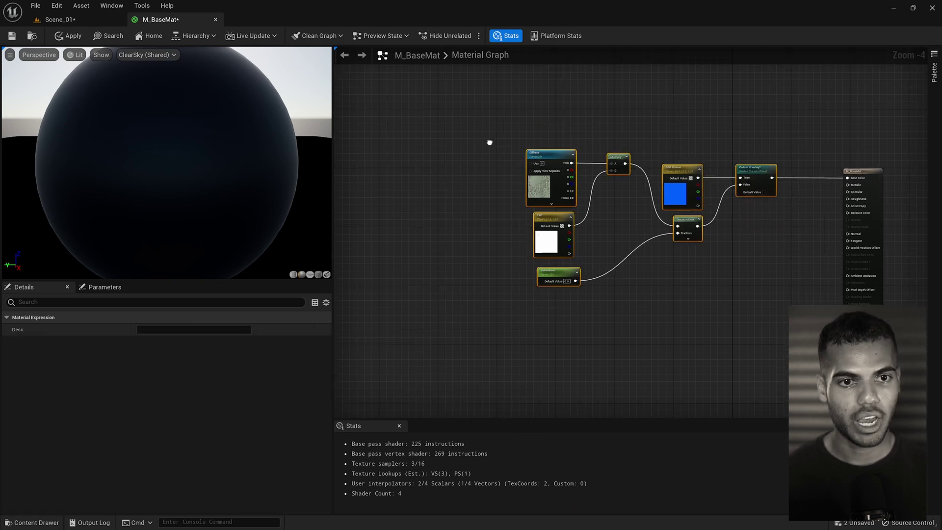
left_click_drag(535, 250, 378, 139)
right_click_drag(491, 226, 593, 302)
Enclose all the colour nodes, from Diffuse to Colour Overlay?, in a comment box and title it.
left_click(593, 302)
left_click_drag(773, 340, 452, 147)
right_click_drag(591, 288, 590, 258)
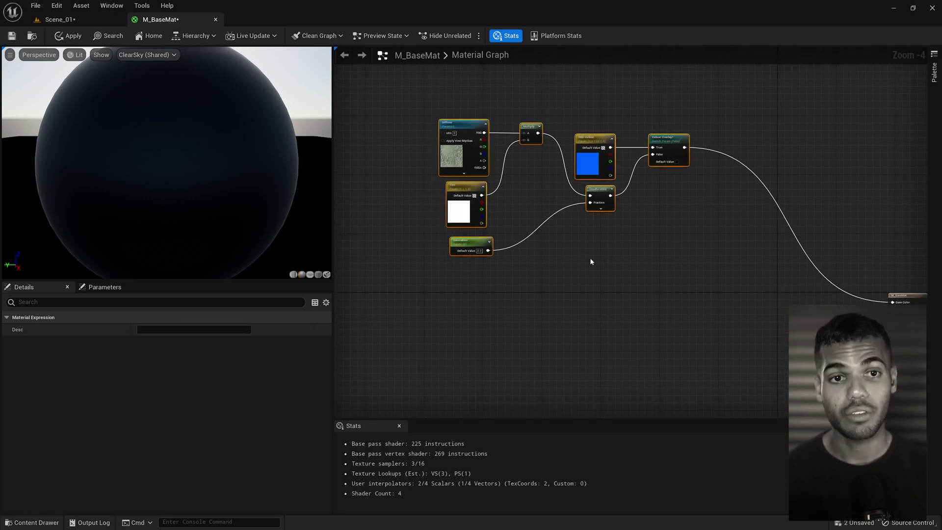
key("c")
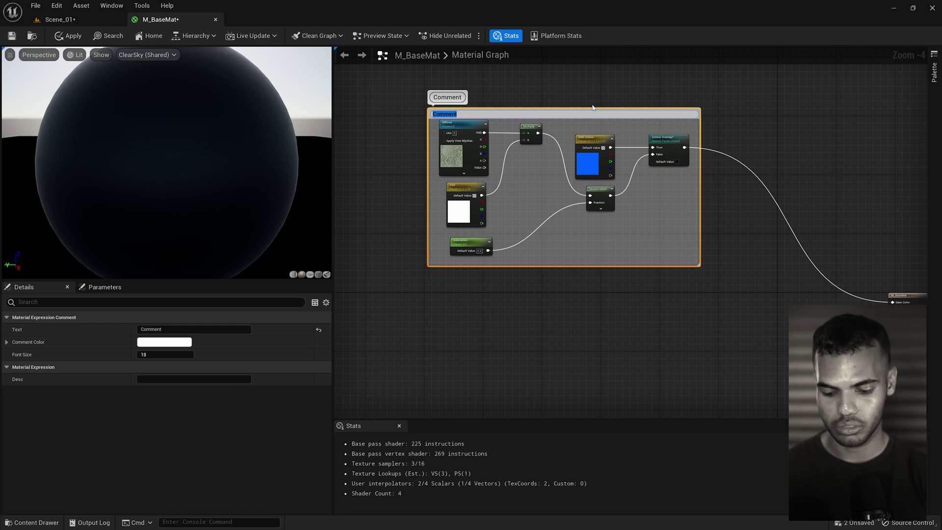
type("Bas")
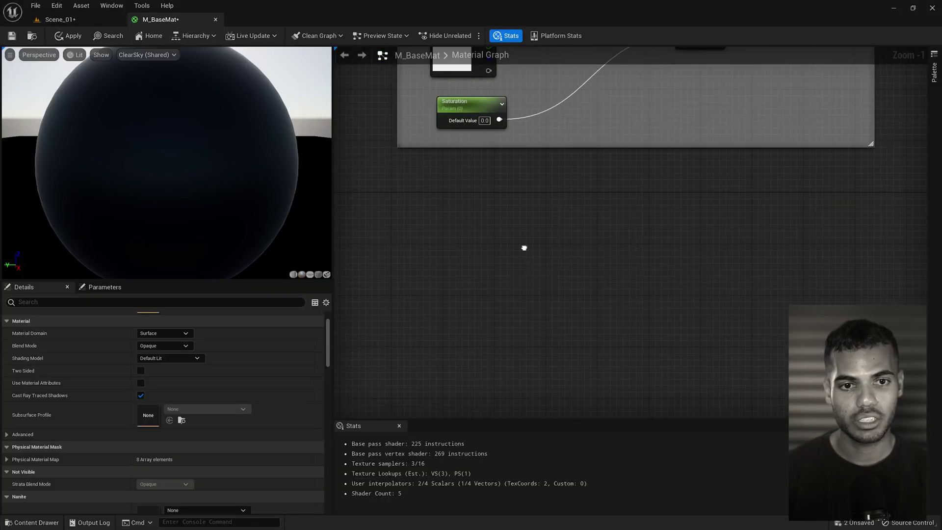
Add a TextureSampleParameter2D named Metallic in the empty space below the comment box.
right_click(578, 267)
type("texturesa")
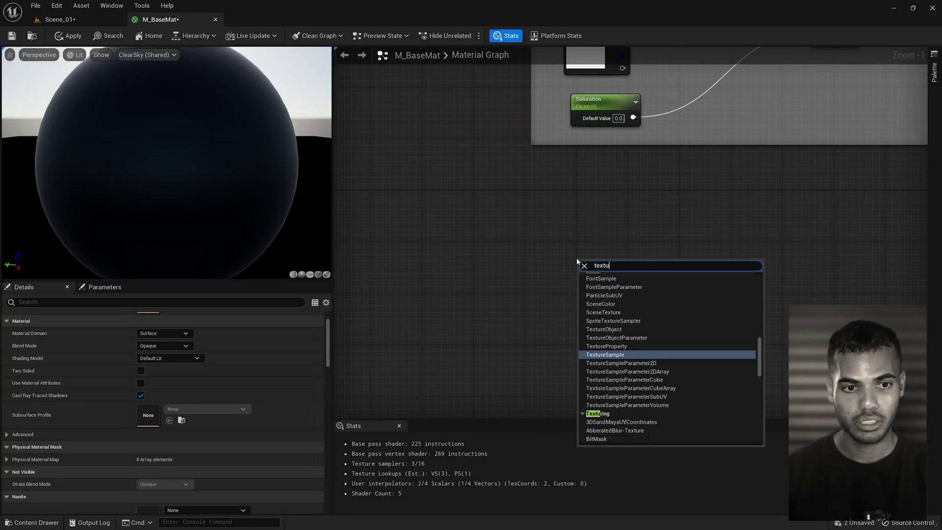
left_click(633, 356)
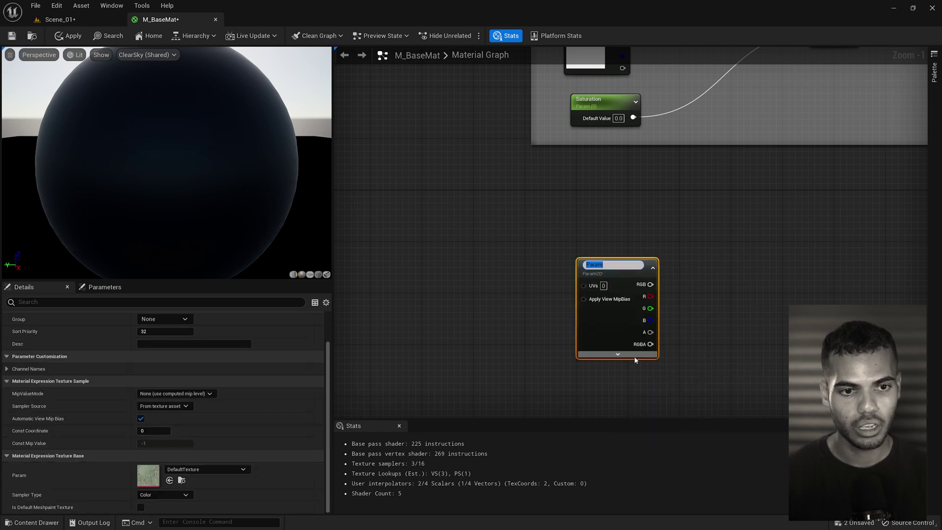
type("Metallic")
key("Return")
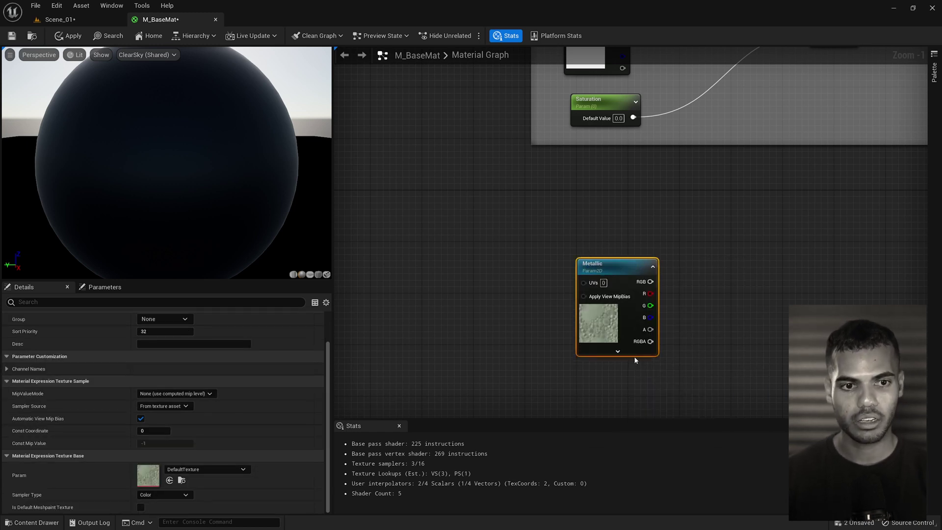
Set the Metallic parameter's default texture to BlackPlaceholder from the Bridge MSTextures folder.
right_click_drag(661, 313, 536, 283)
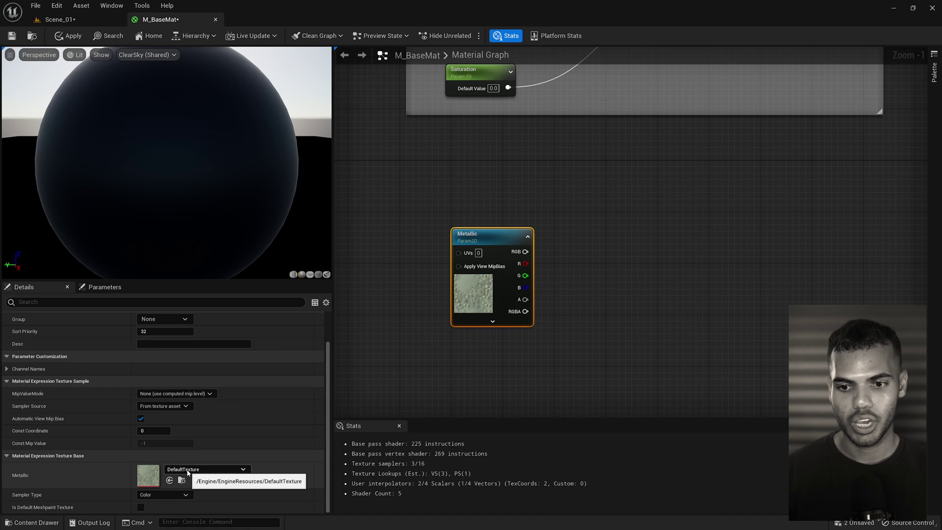
left_click(187, 470)
type("black")
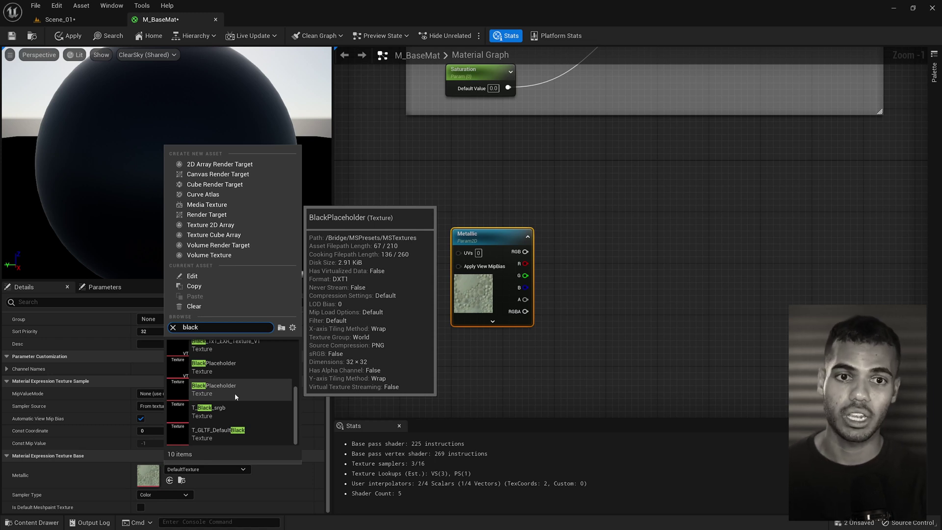
left_click(235, 392)
Add a scalar parameter named Metallic_Min to the right of the Metallic texture node.
right_click_drag(552, 293, 507, 254)
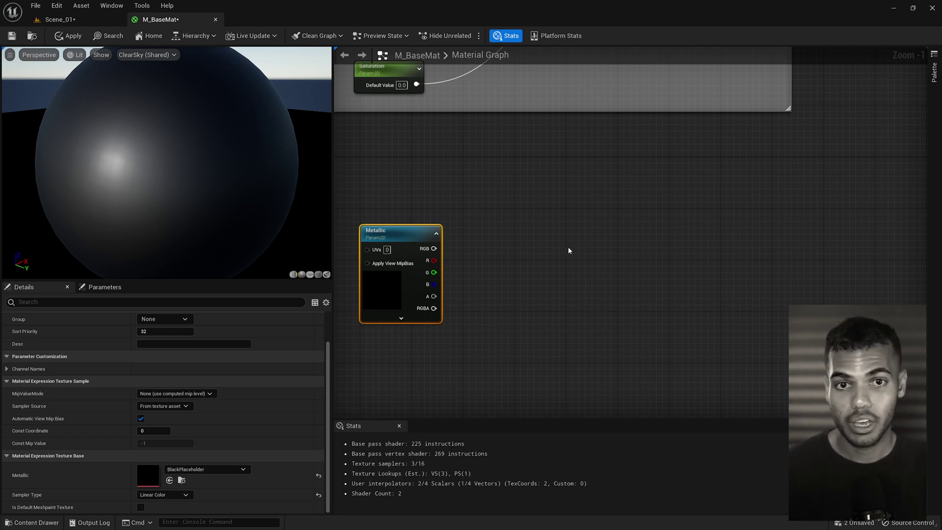
scroll(528, 248, "up", 1)
left_click(506, 249)
scroll(483, 258, "up", 1)
scroll(483, 258, "down", 2)
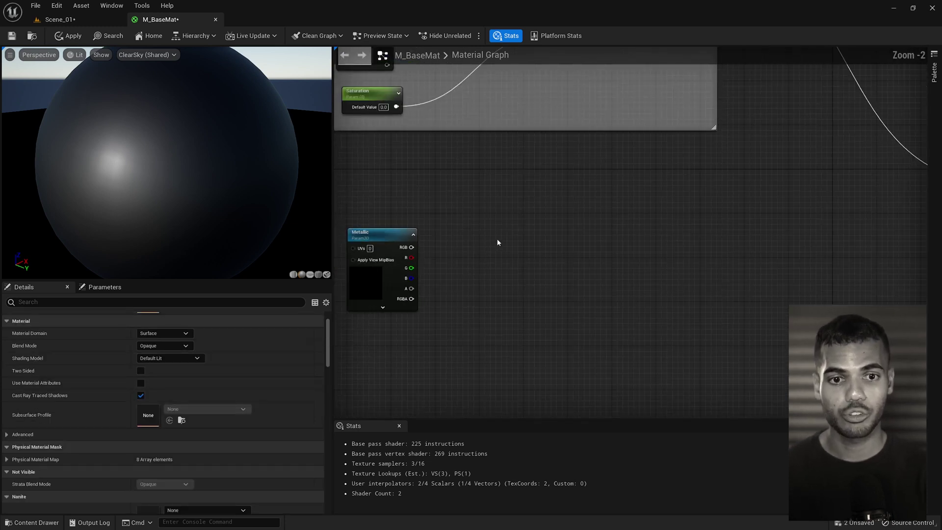
left_click(487, 238)
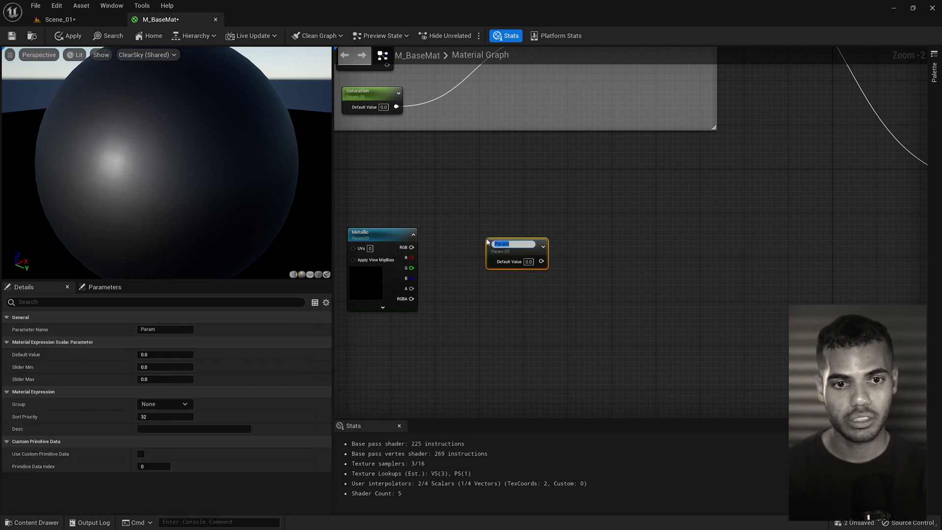
type("Met")
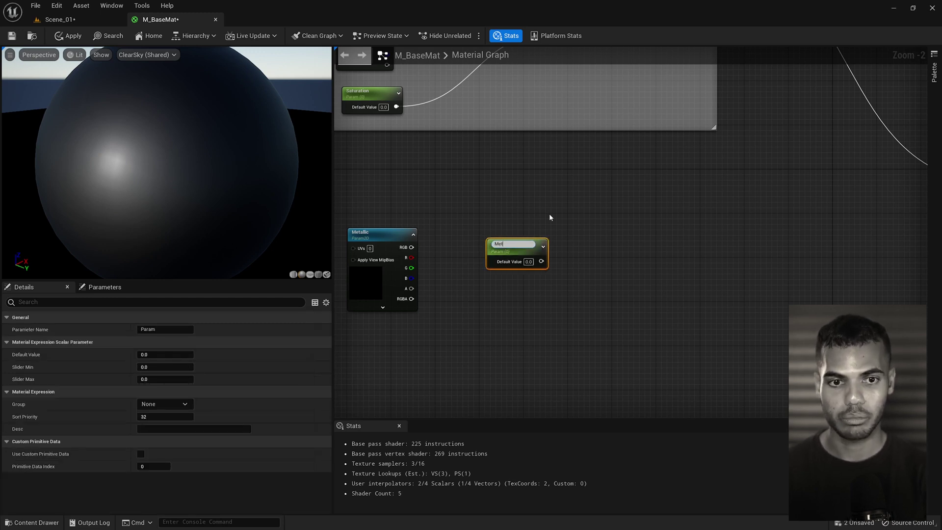
type("allic_Min")
key("Return")
scroll(574, 238, "up", 2)
left_click_drag(472, 251, 455, 247)
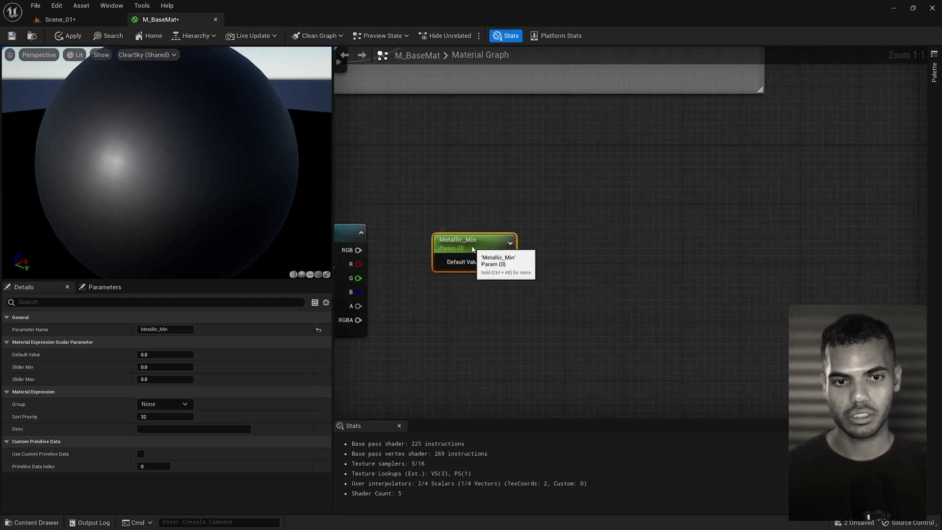
left_click(469, 298)
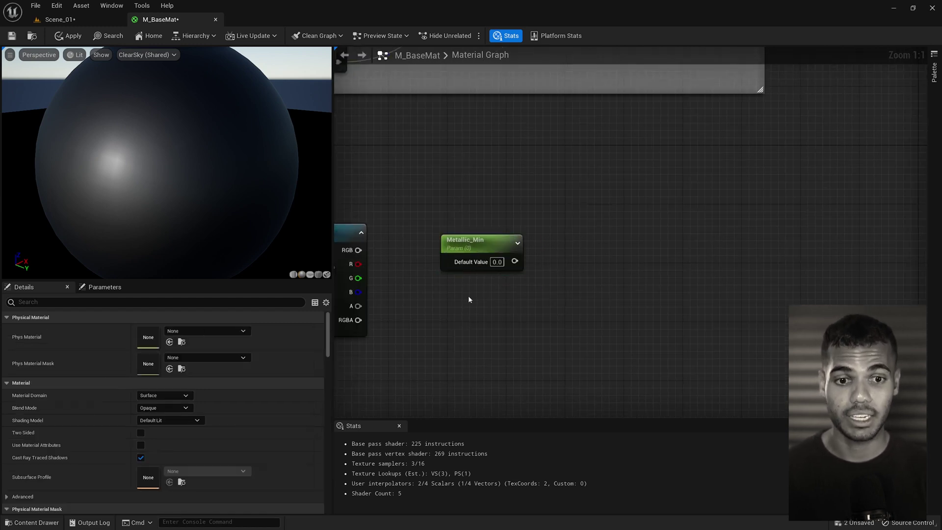
Duplicate Metallic_Min, place the copy directly below it and rename the copy Metallic_Max.
scroll(485, 294, "down", 10)
scroll(487, 293, "up", 10)
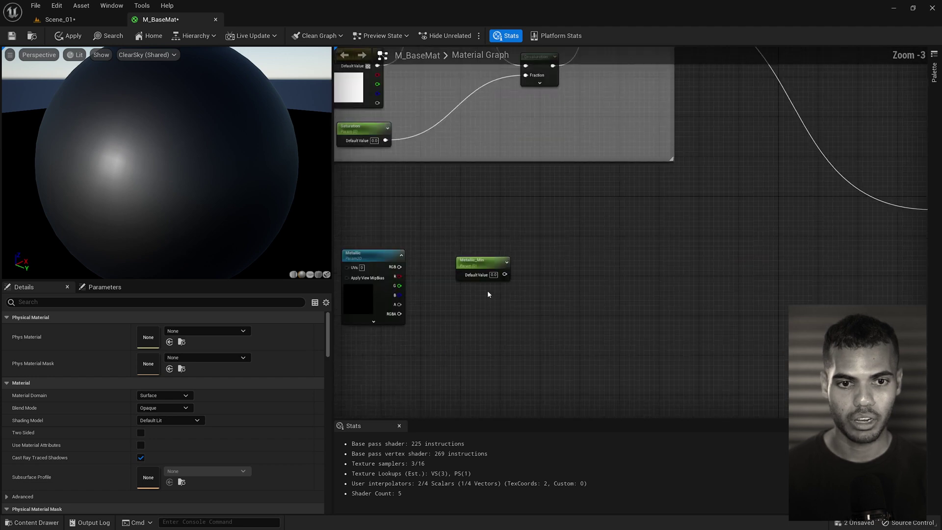
left_click(471, 247)
key("ctrl+d")
left_click_drag(542, 321, 506, 305)
left_click(180, 328)
left_click(180, 329)
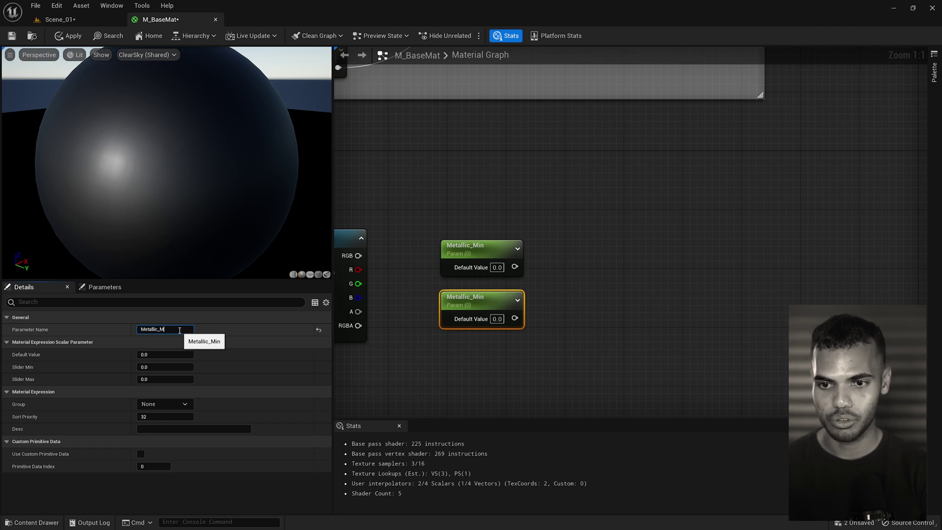
Set Metallic_Max's default value and slider maximum to 1.0, and select Metallic_Min.
left_click(497, 318)
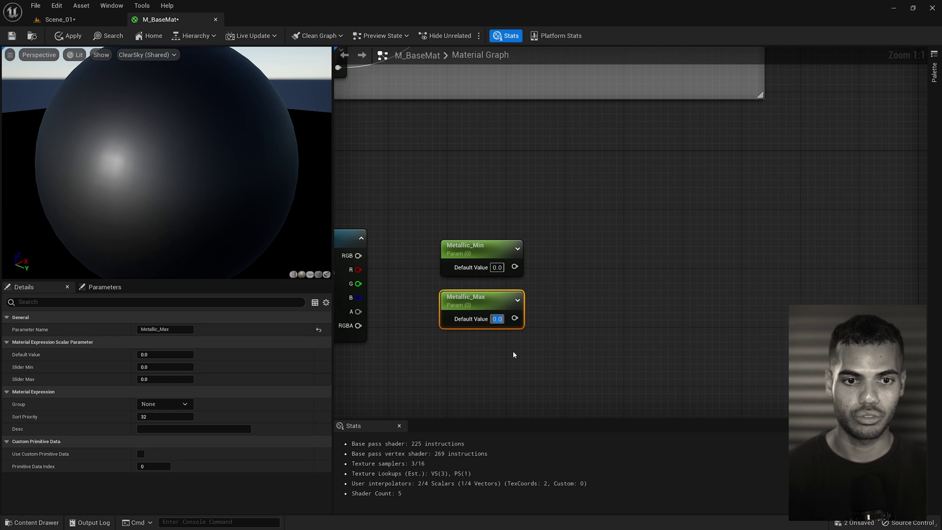
type("1")
key("Return")
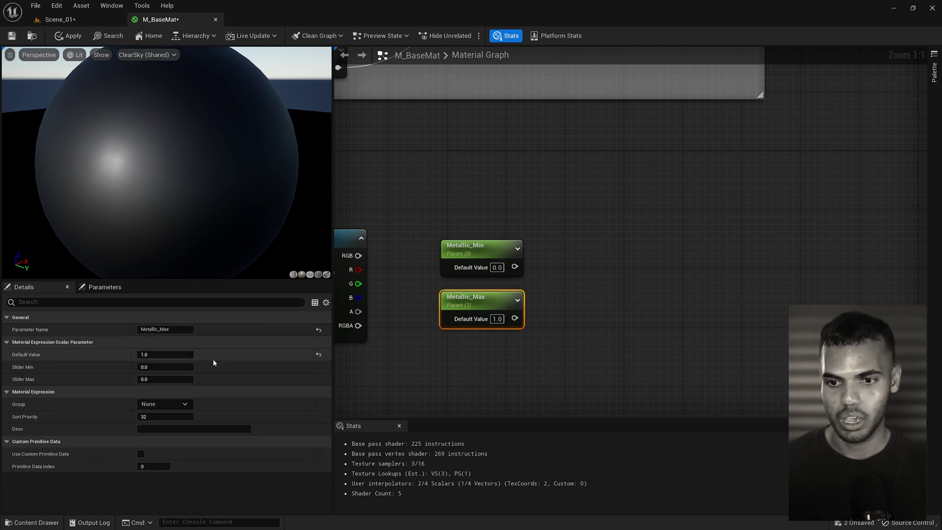
left_click(167, 379)
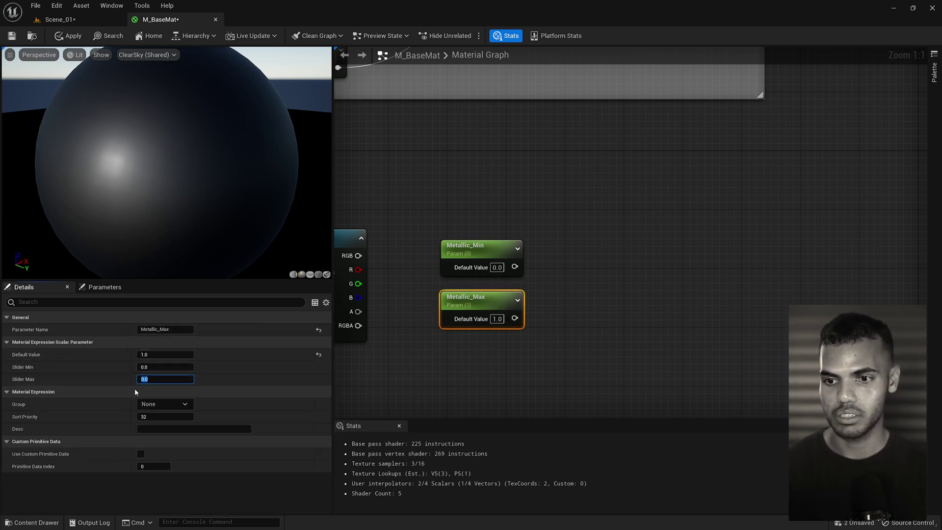
left_click(597, 278)
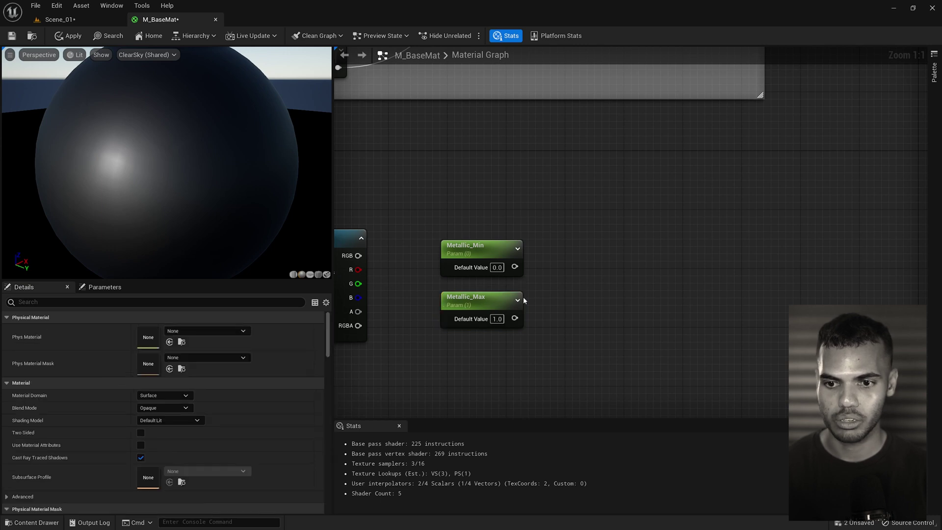
left_click(510, 258)
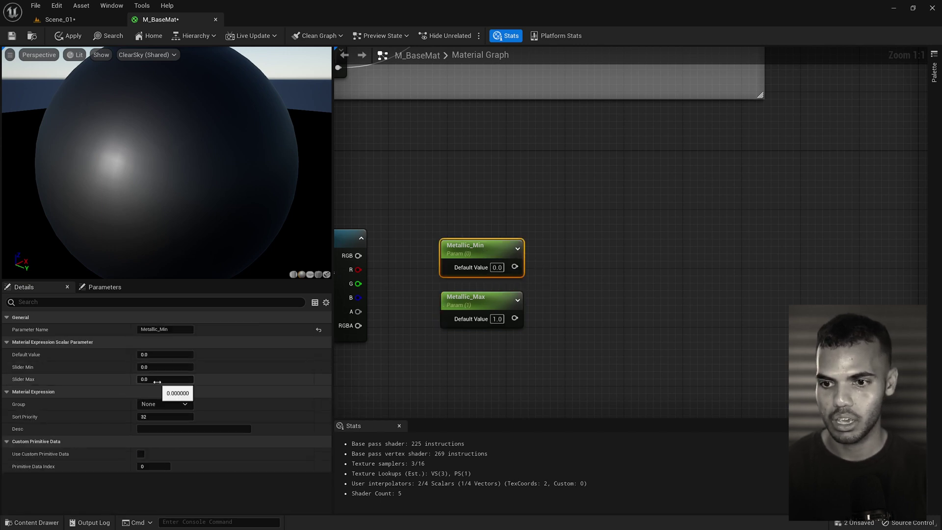
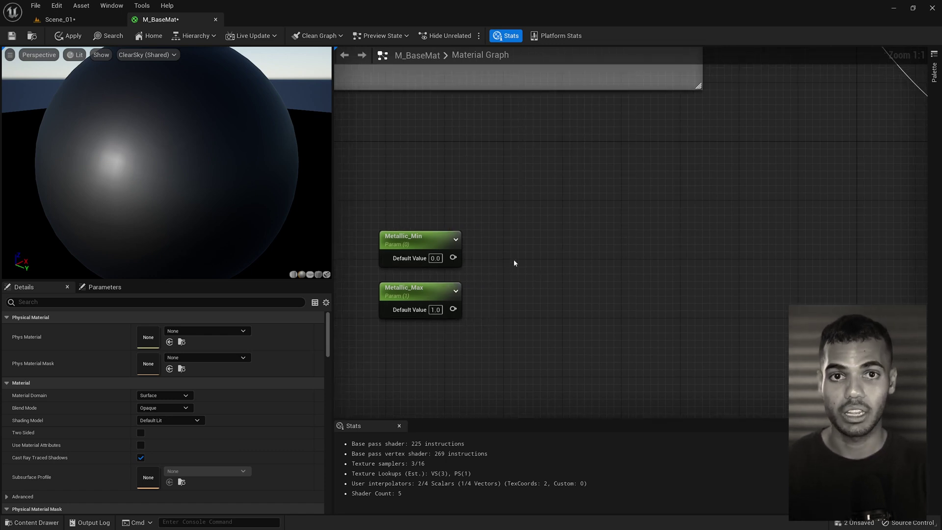
right_click(551, 279)
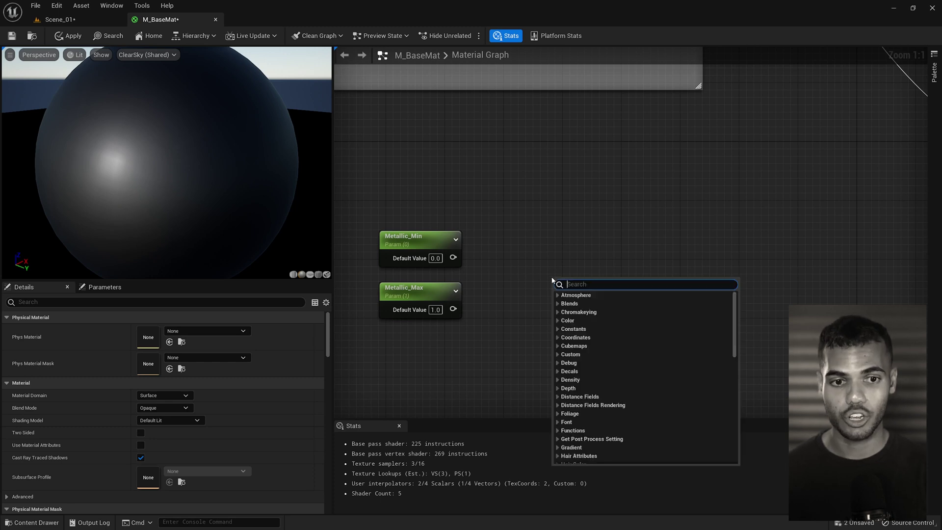
type("linear")
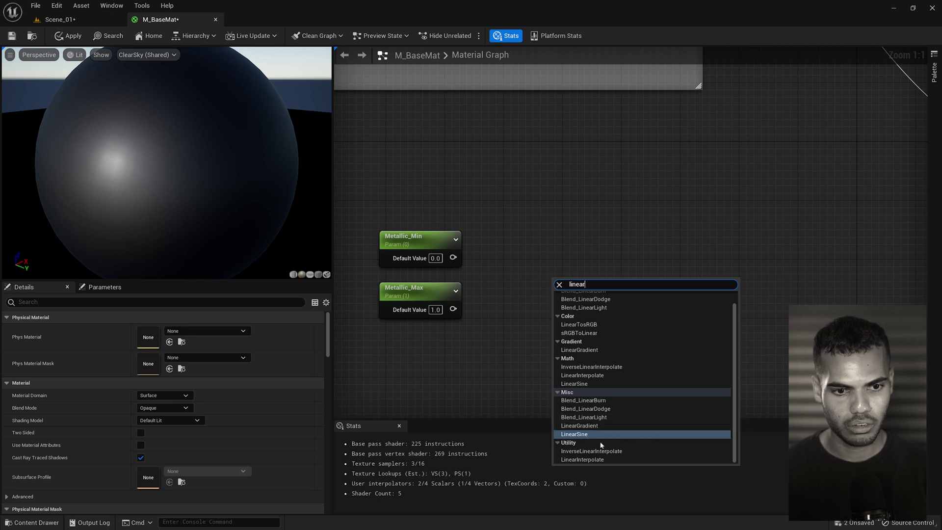
left_click(593, 459)
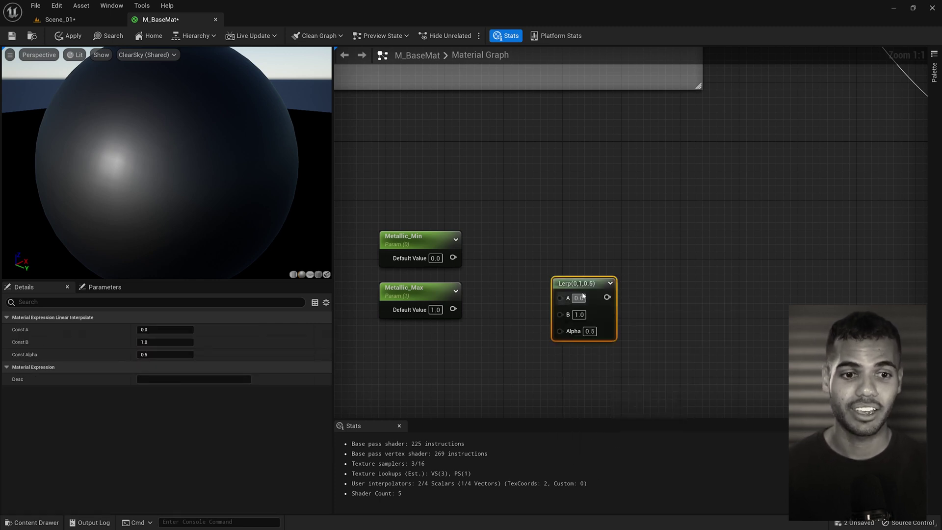
left_click_drag(584, 288, 565, 269)
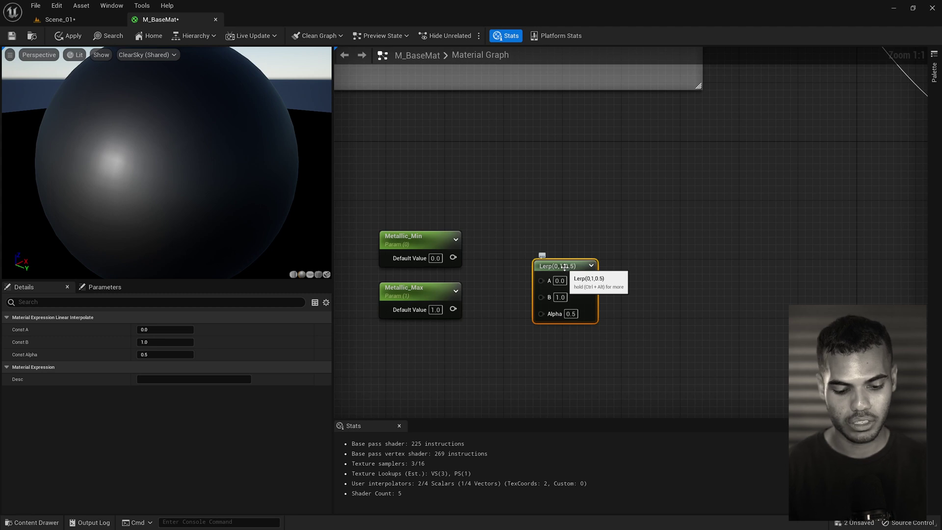
key("Delete")
Add a Lerp node and connect Metallic_Min to A, Metallic_Max to B and the Metallic texture's RGB to Alpha.
right_click_drag(564, 267, 543, 268)
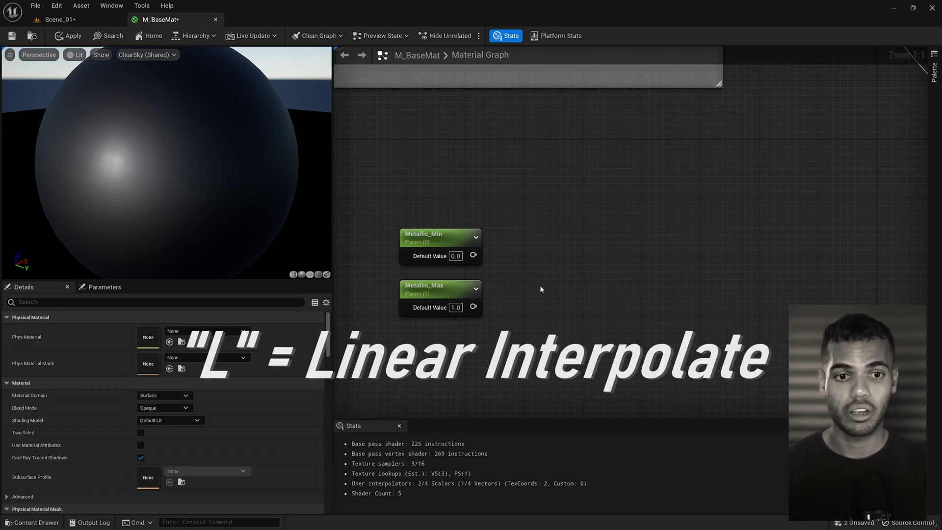
left_click(536, 276)
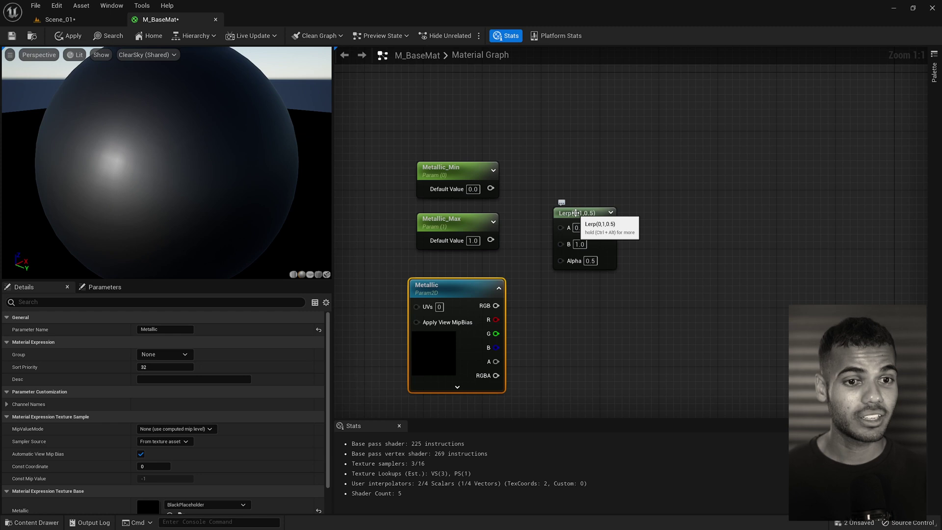
left_click_drag(490, 189, 568, 229)
left_click_drag(490, 239, 561, 241)
left_click_drag(496, 305, 571, 255)
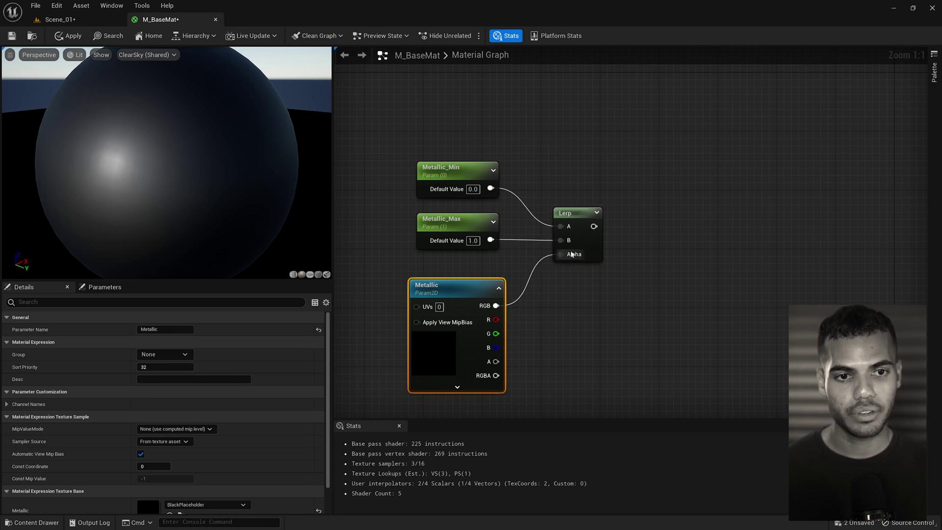
left_click(596, 241)
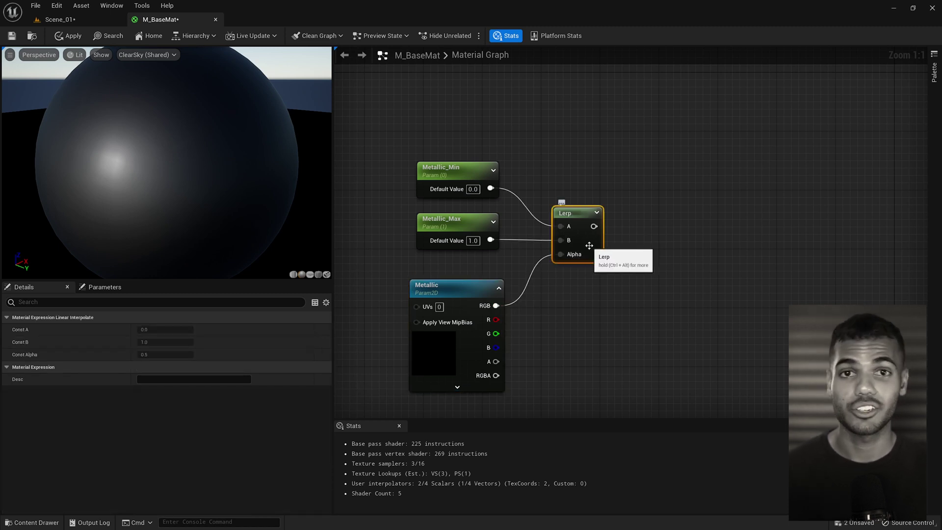
left_click(456, 168)
left_click(472, 227)
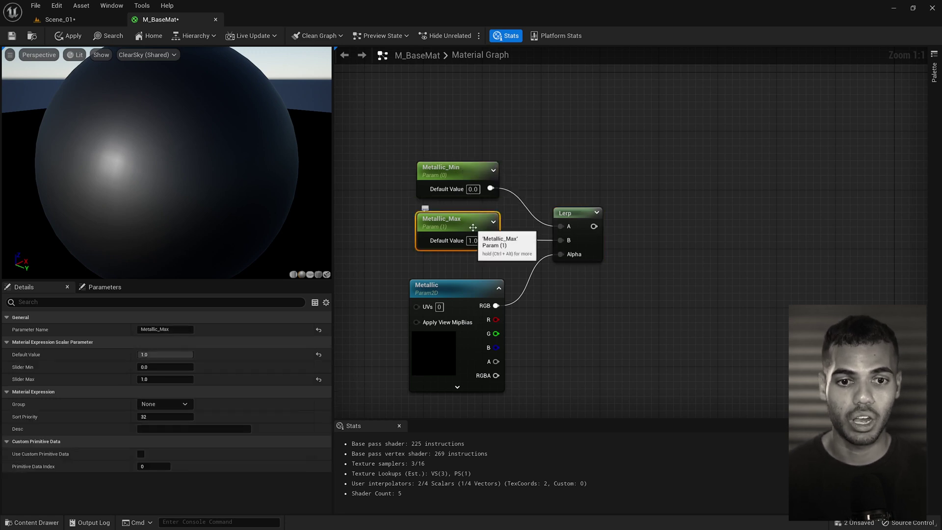
left_click(449, 347)
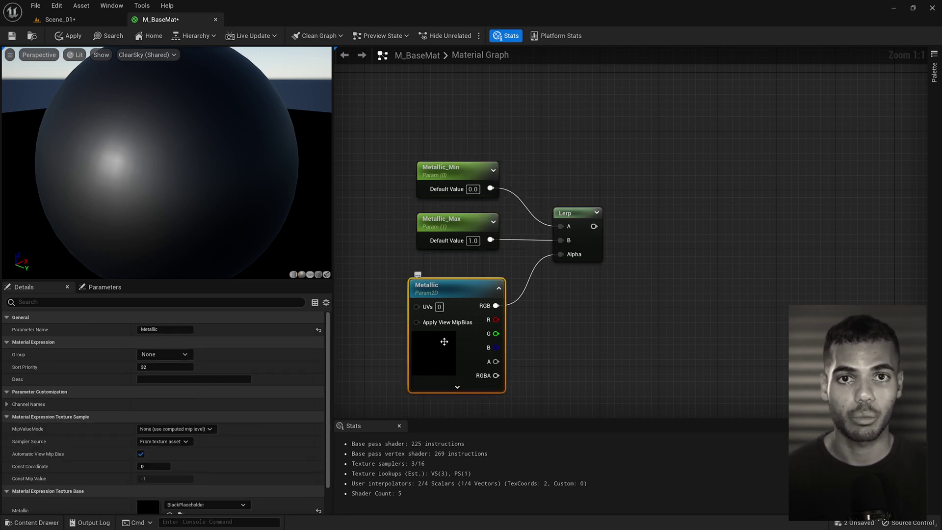
left_click(511, 338)
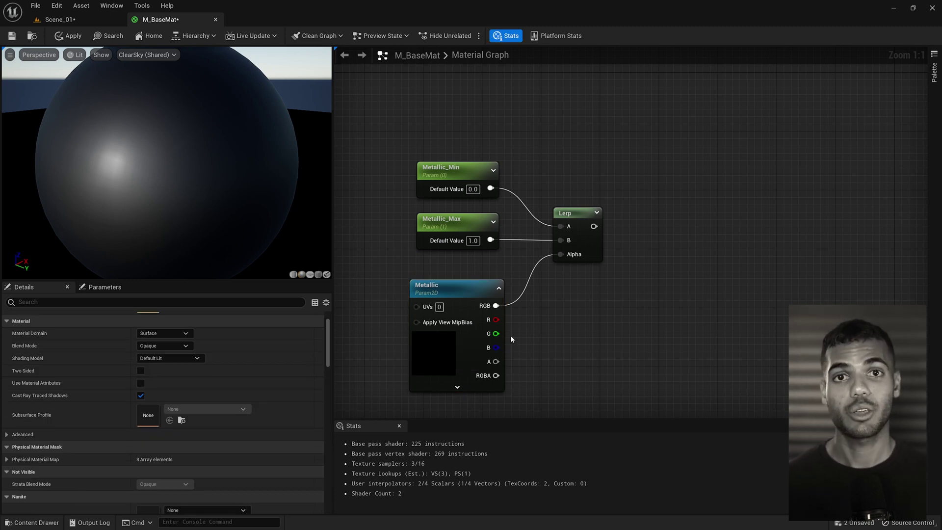
Try BlendFunc_DefBase as the Metallic parameter's default texture.
left_click(433, 352)
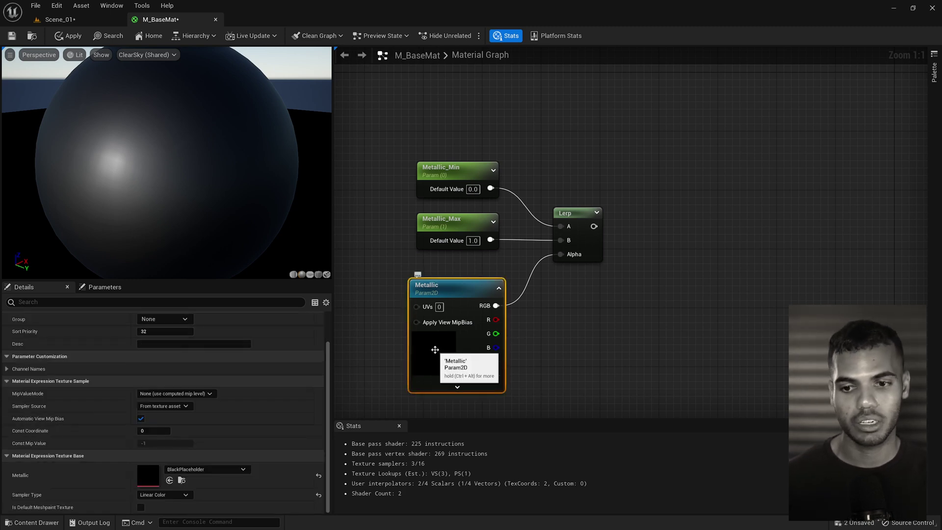
left_click(243, 468)
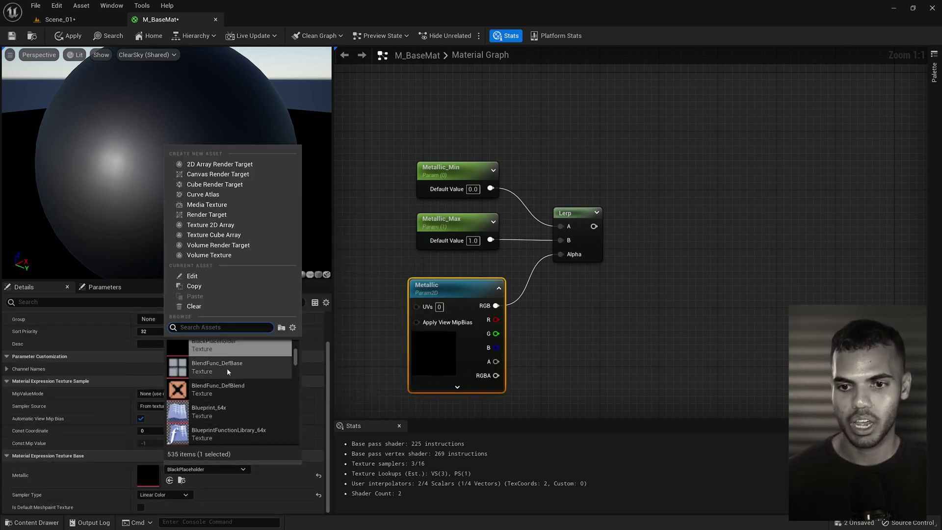
left_click(227, 368)
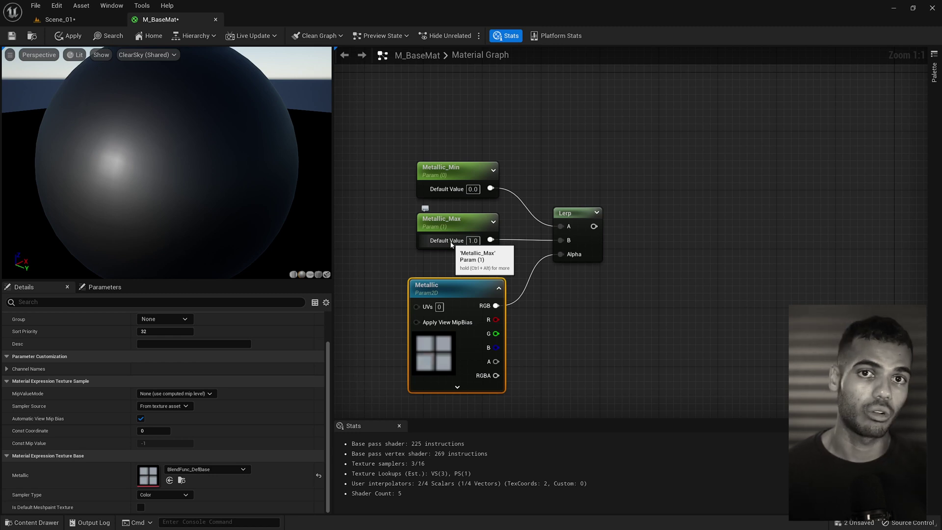
Connect the Lerp output to the material's Metallic input and set the Metallic parameter's texture back to BlackPlaceholder.
scroll(465, 208, "down", 3)
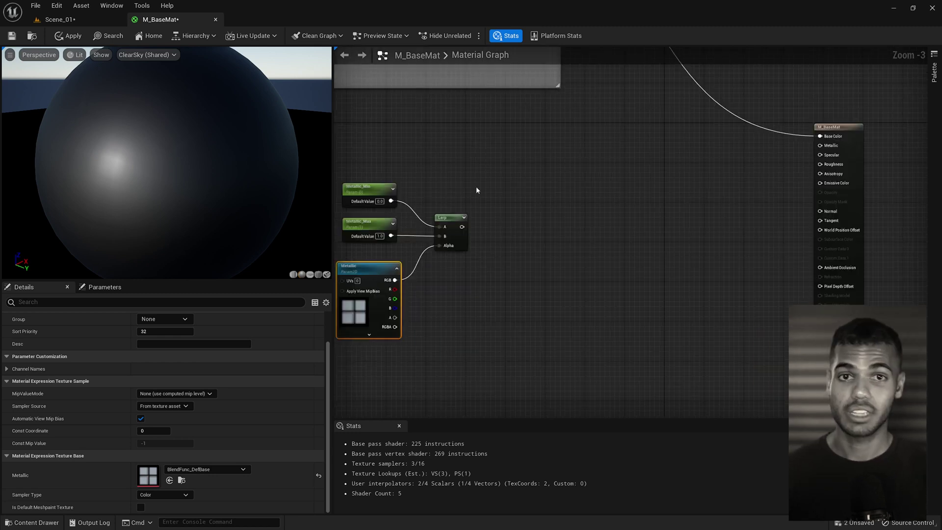
left_click_drag(461, 228, 819, 145)
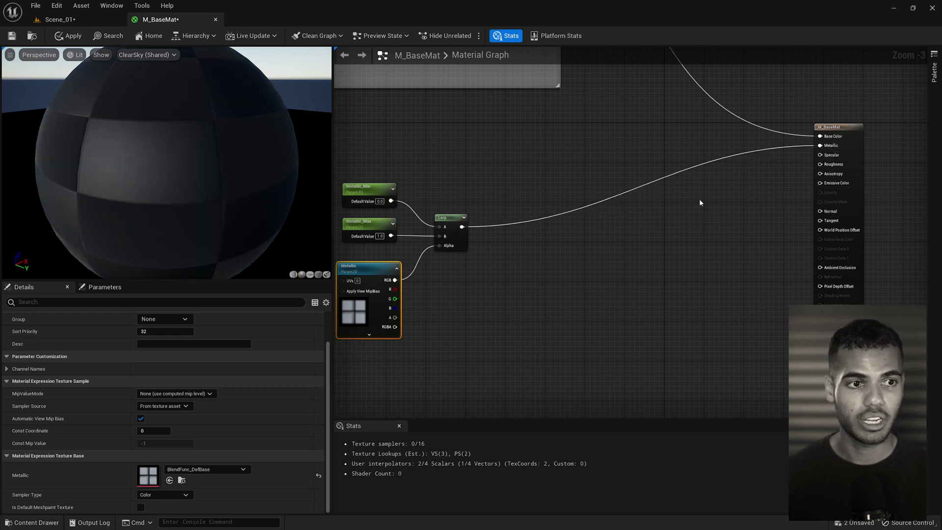
right_click_drag(557, 266, 650, 249)
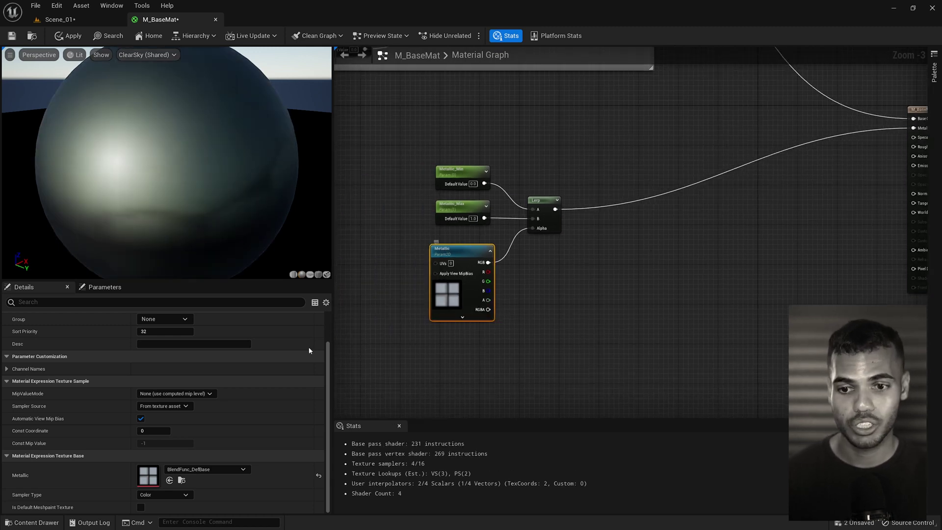
left_click(212, 469)
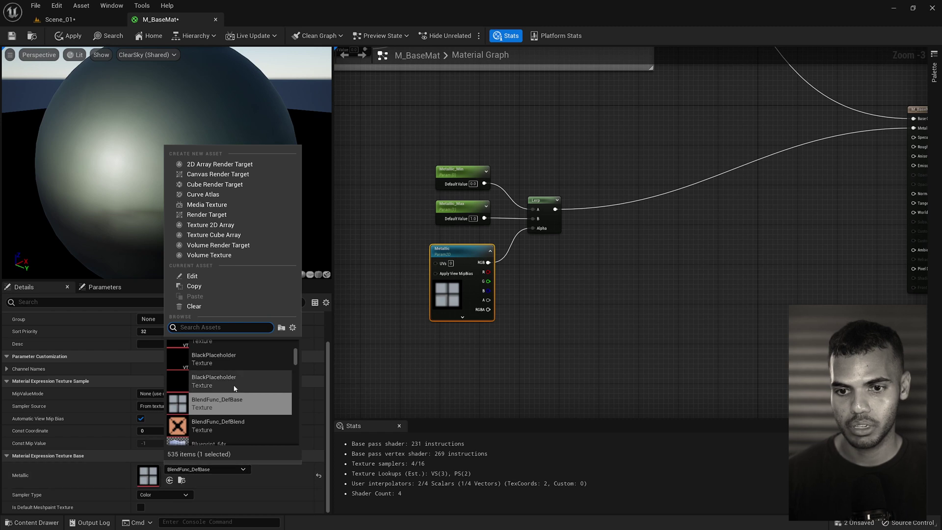
left_click(214, 380)
Enclose the metallic nodes in a comment box titled Metallic and align it directly below the Base Colour comment box.
scroll(548, 256, "down", 2)
left_click_drag(578, 334, 493, 248)
key("c")
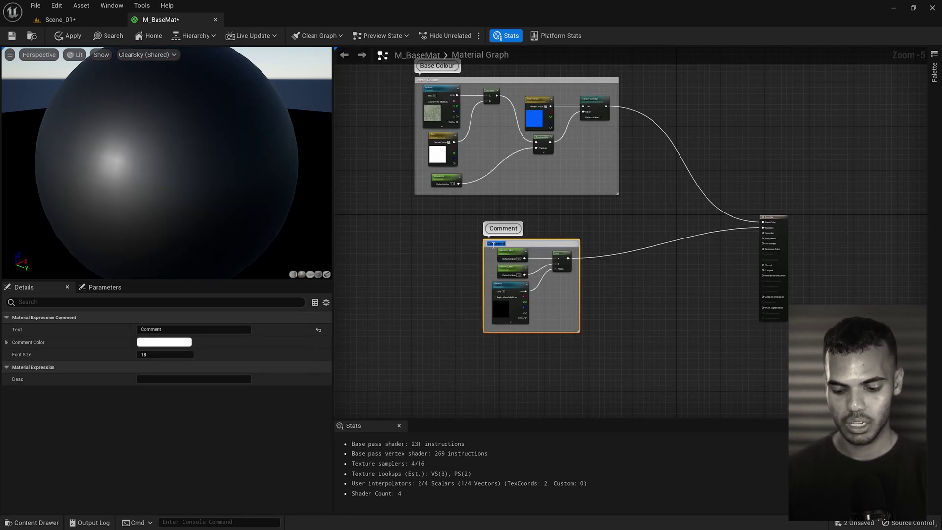
key("Return")
left_click_drag(526, 249, 456, 224)
left_click(518, 237)
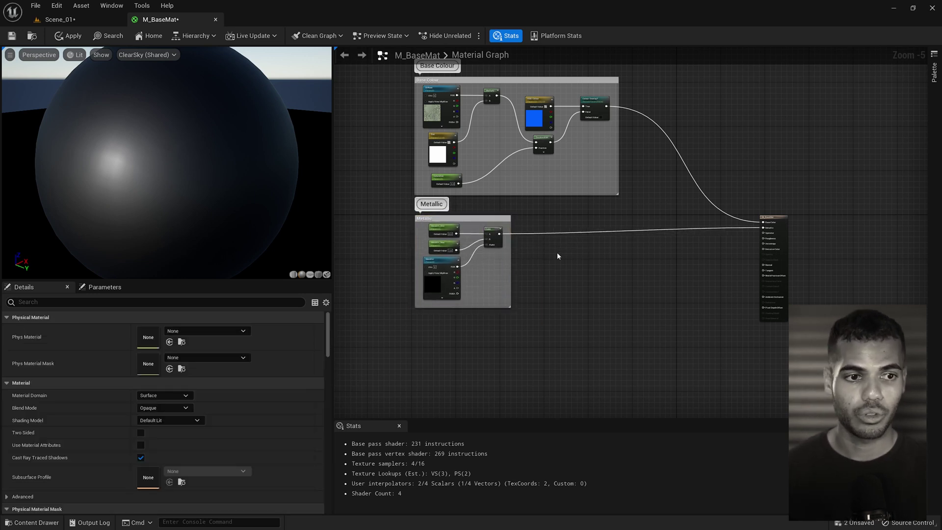
scroll(769, 260, "up", 5)
key("shift+1")
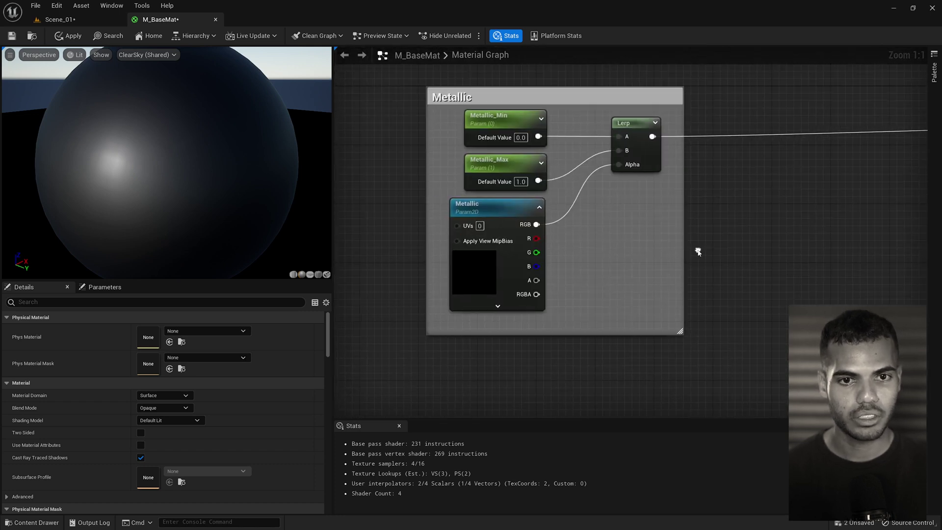
Add Specular_Min, Specular_Max and a Specular texture parameter below the Metallic group, blend them with a Lerp and connect it to the material's Specular input.
scroll(554, 339, "down", 3)
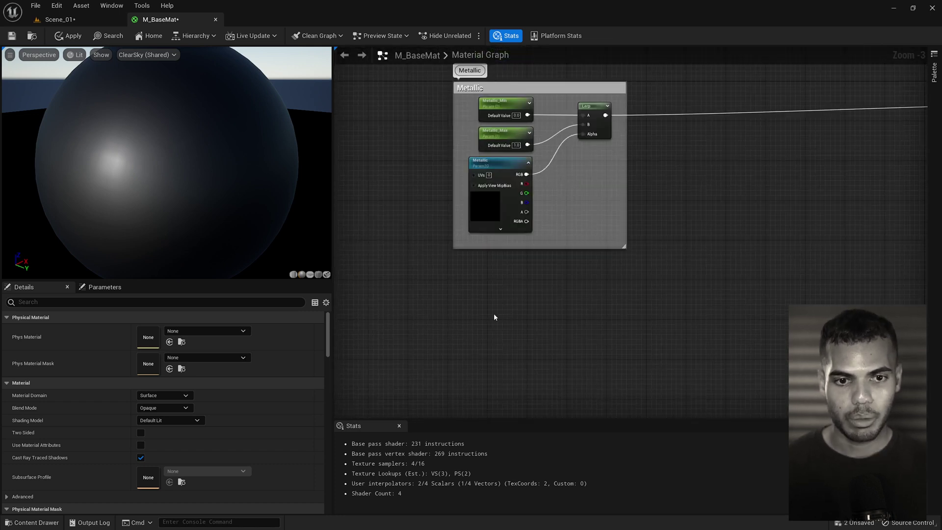
left_click(519, 301)
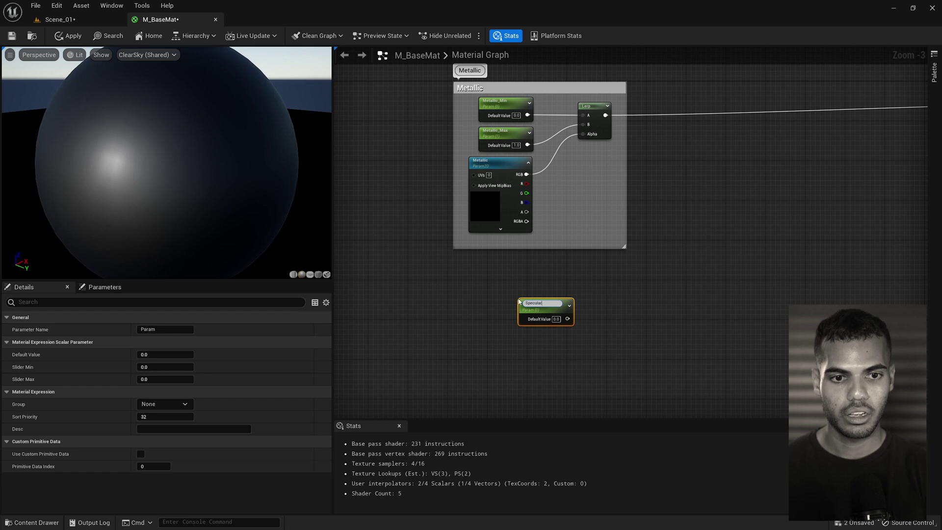
type("Specular_Min")
key("Return")
scroll(576, 410, "up", 4)
key("ctrl+w")
type("Specular_Max")
key("ctrl+w")
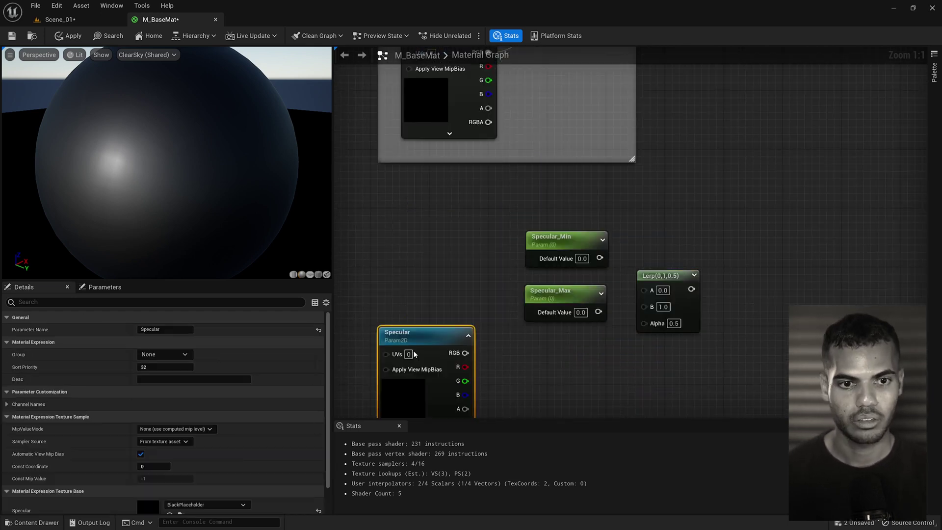
left_click(666, 208)
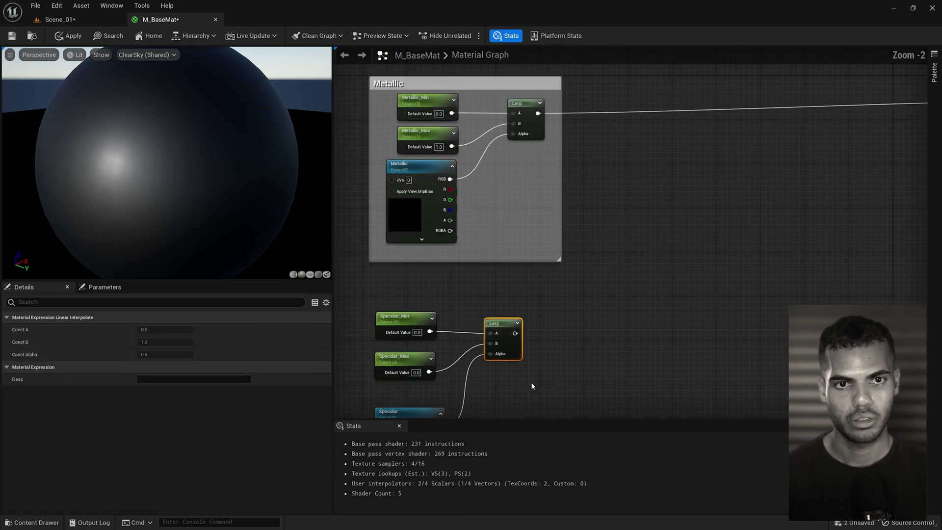
left_click_drag(570, 269, 890, 120)
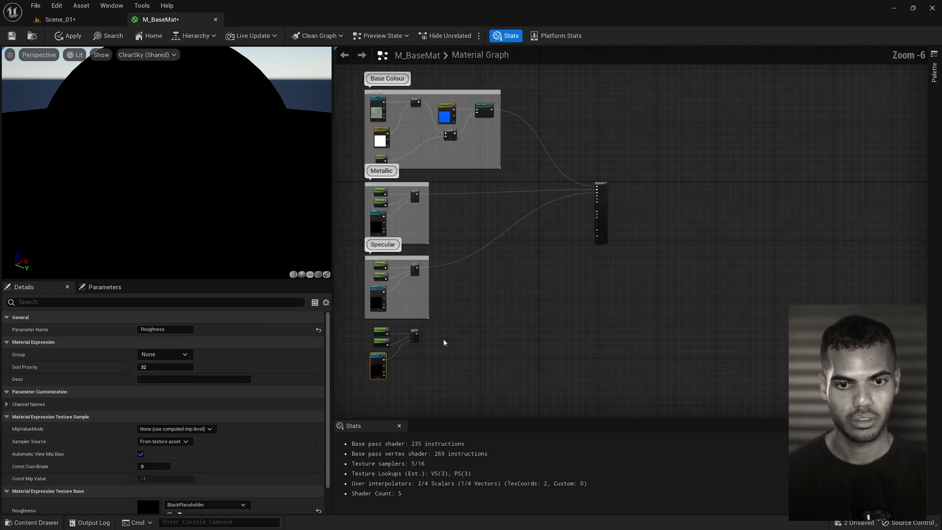
Enclose the roughness nodes in a comment box titled Roughness and connect their Lerp to the material's Roughness input.
type("cRoughness")
left_click(687, 343)
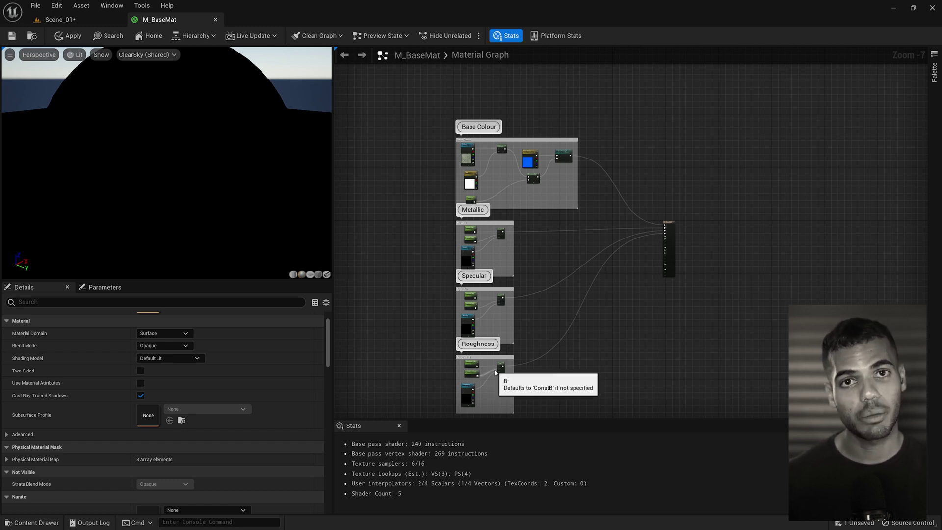
Add a TextureSampleParameter2D node named Normal below the Roughness group.
right_click_drag(489, 375, 538, 339)
scroll(538, 338, "up", 3)
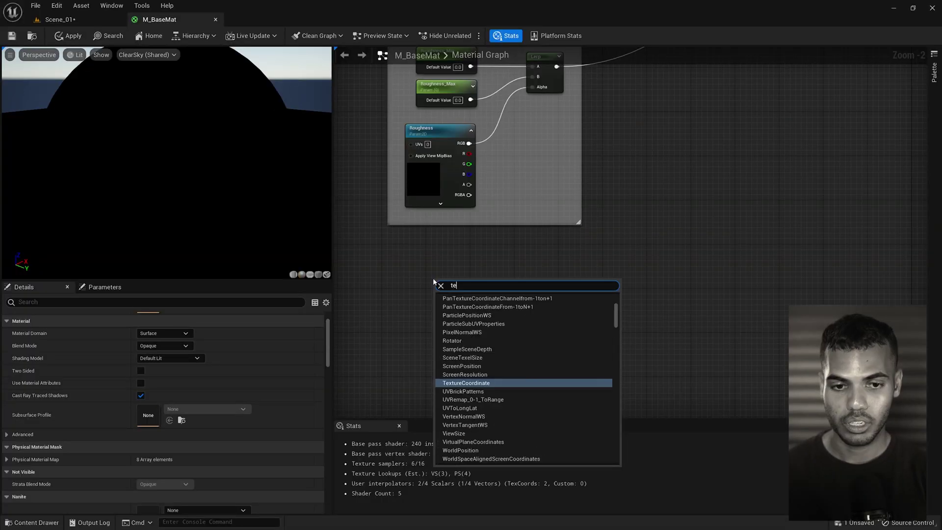
type("ti")
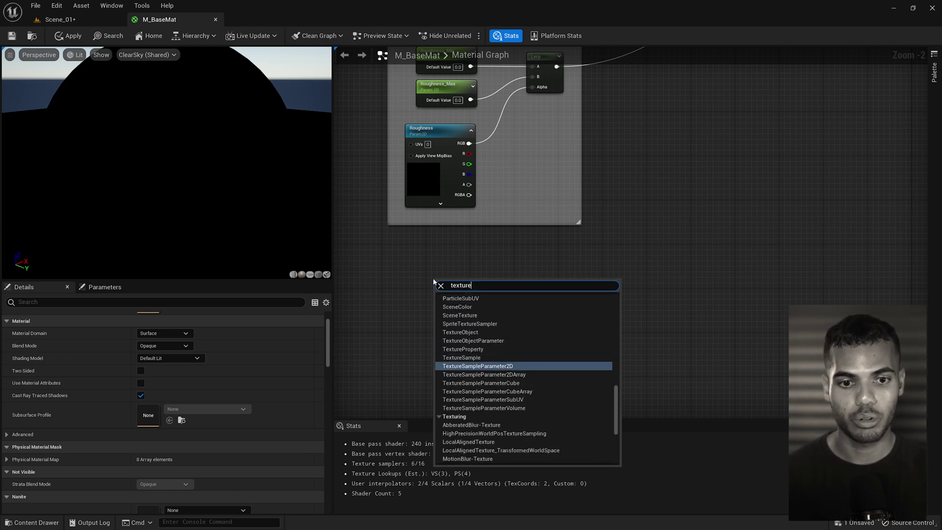
key("Return")
type("Normal")
key("Return")
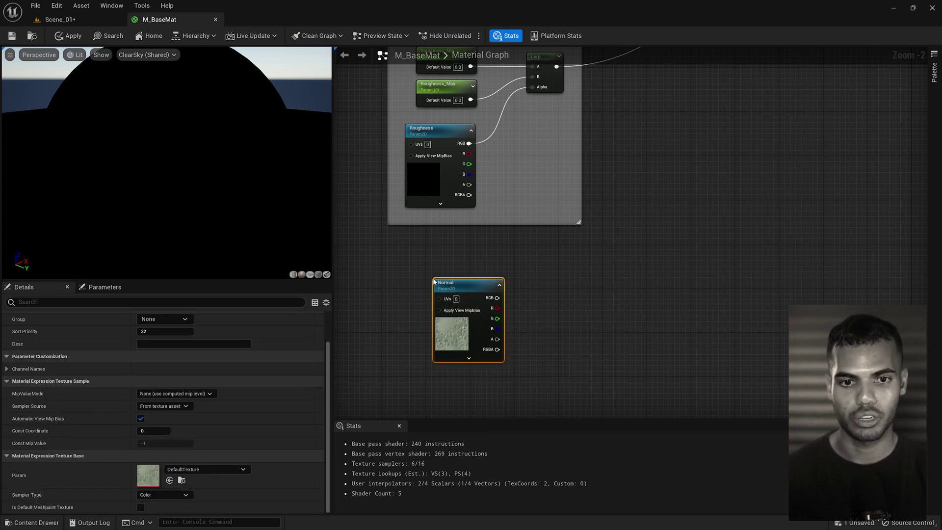
Set the Normal parameter's default texture to FlatNormal and align the node under the Roughness texture node.
left_click(220, 470)
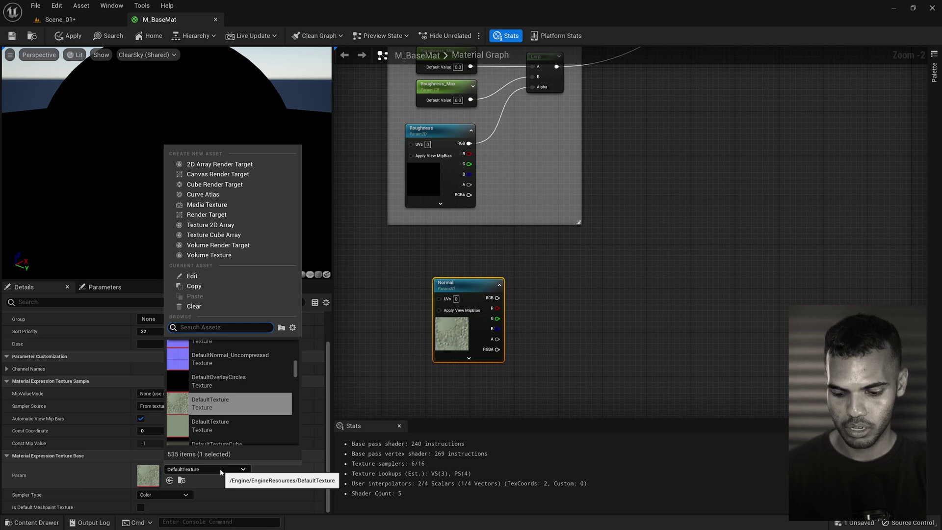
type("flat")
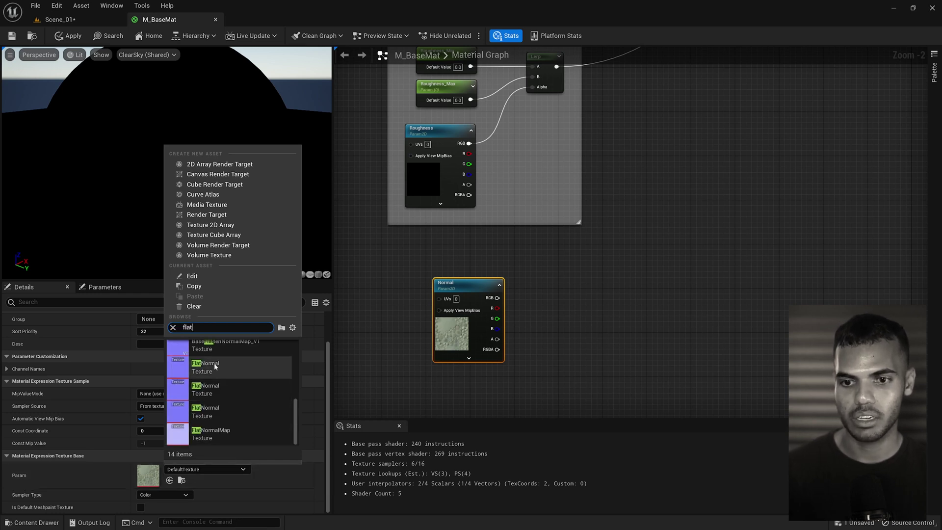
left_click(221, 363)
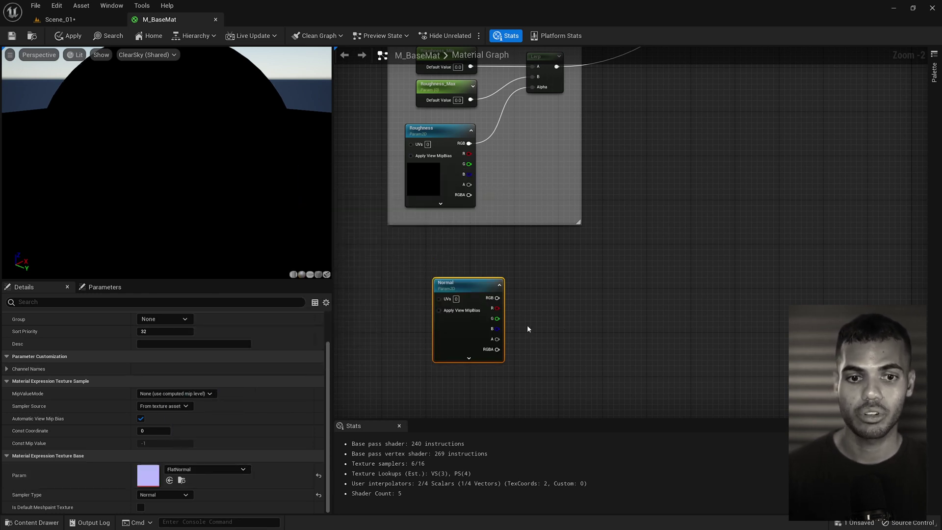
left_click_drag(468, 331, 439, 335)
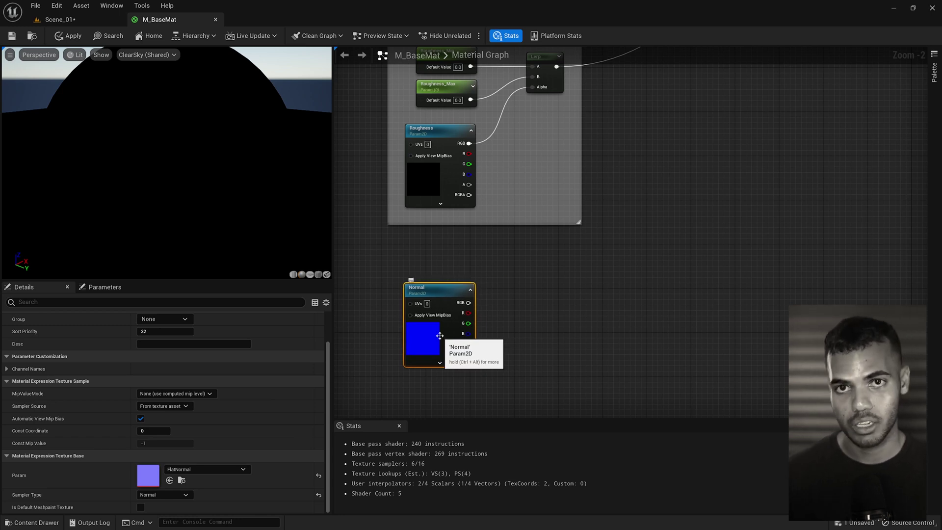
Add a ComponentMask for R and G fed by the Normal texture's RGB output and line it up beside that output.
scroll(495, 322, "up", 2)
left_click_drag(465, 302, 571, 297)
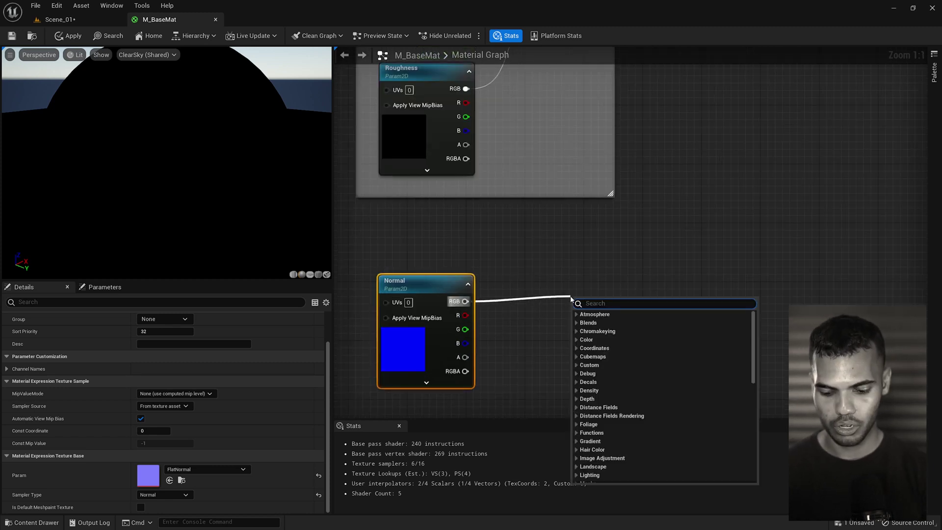
type("mask")
key("Return")
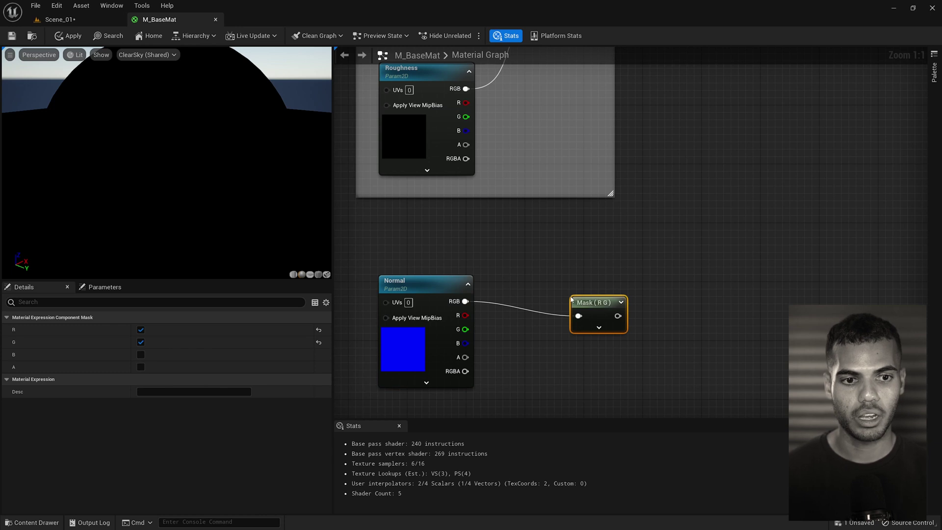
left_click_drag(590, 300, 537, 285)
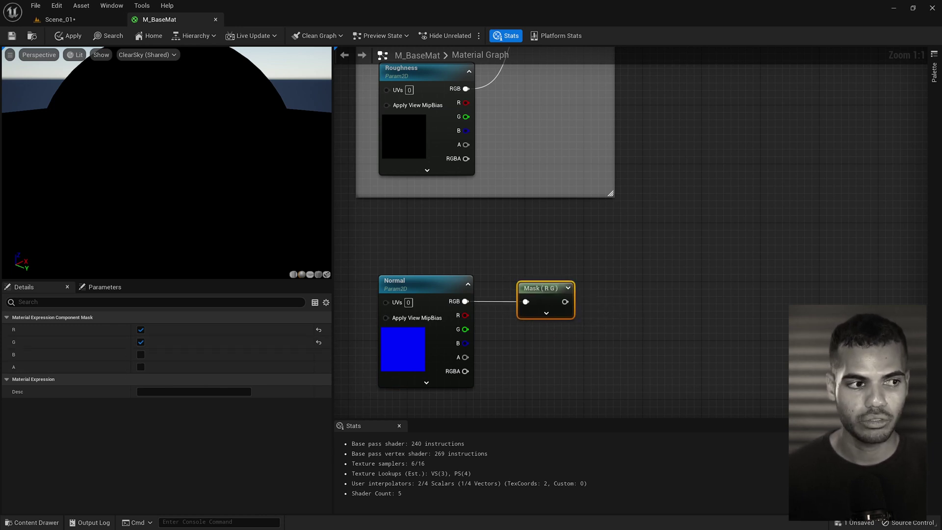
Add a second ComponentMask from the Normal texture's RGB output, limit it to the B channel and place it under the first mask.
right_click_drag(574, 317, 530, 288)
left_click_drag(421, 272, 488, 329)
type("mask")
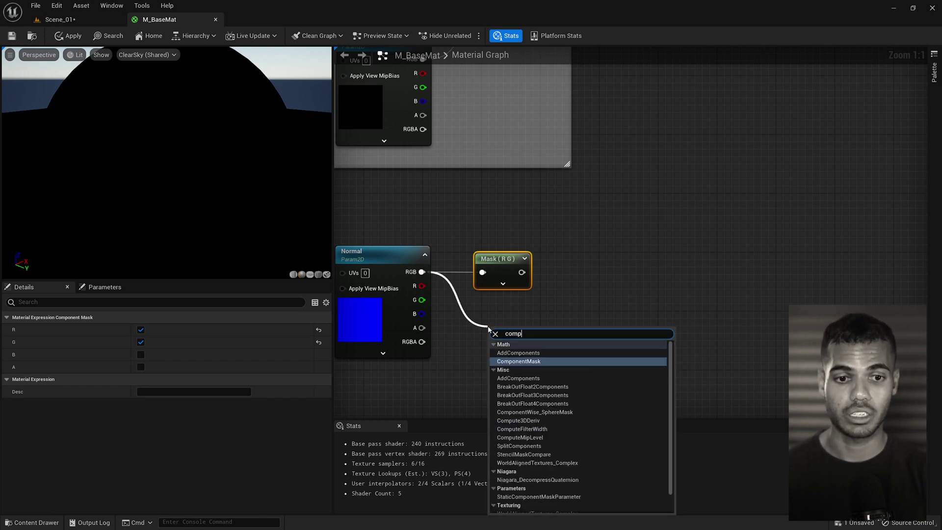
key("Return")
left_click_drag(508, 334, 495, 311)
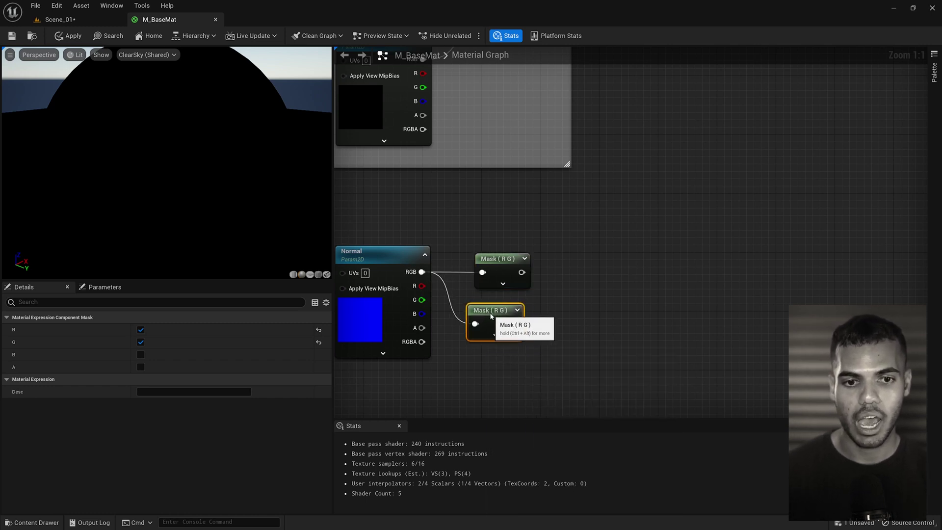
left_click(141, 354)
left_click(140, 342)
left_click(140, 330)
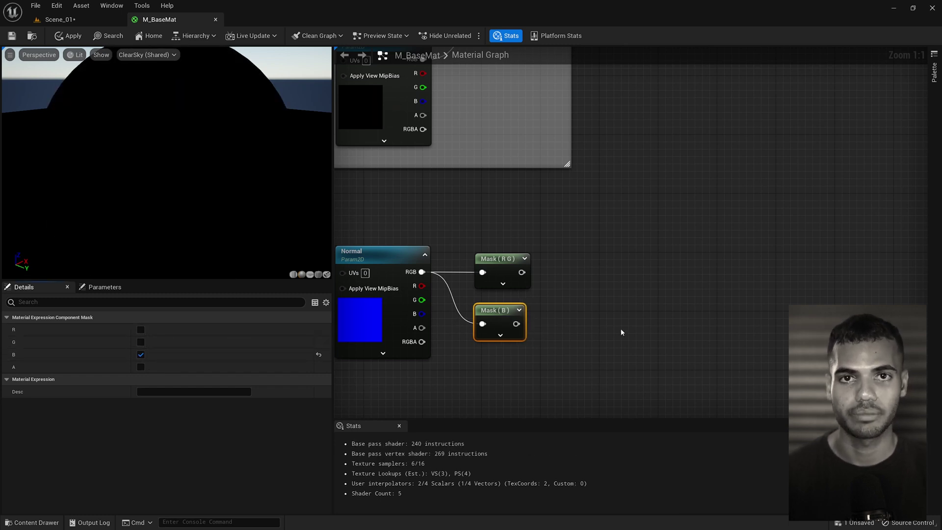
left_click(500, 263)
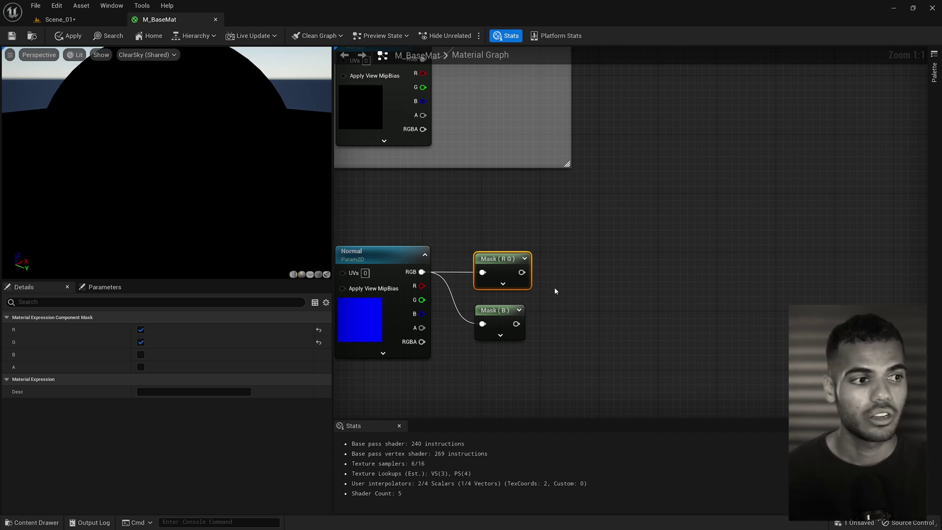
Add a scalar parameter named Normal Intensity with default value 1 between the R G mask and the B mask.
left_click_drag(519, 317, 519, 355)
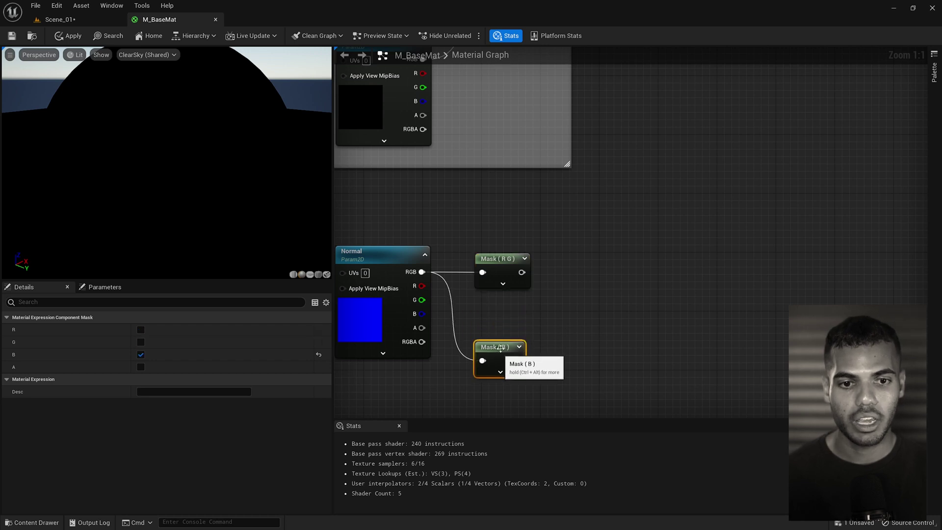
left_click(492, 310)
left_click(493, 308)
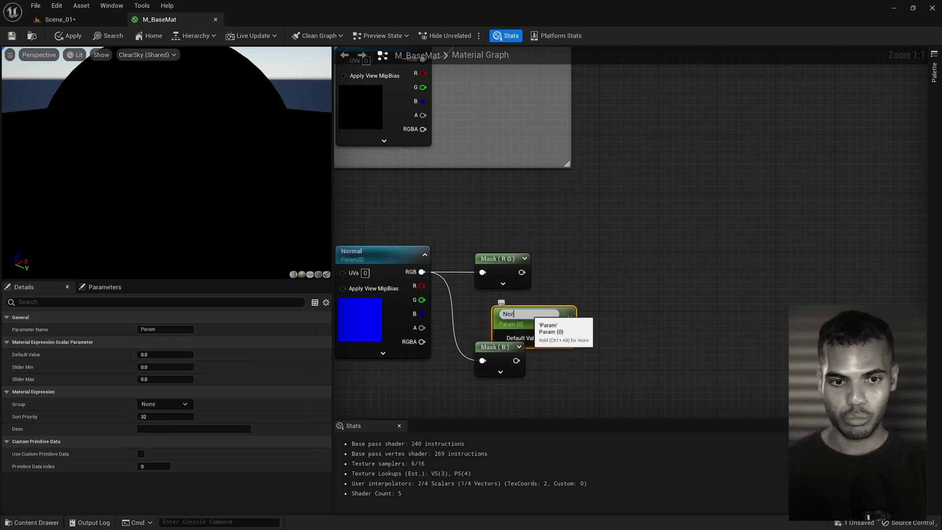
type("Normal Intensity")
key("Return")
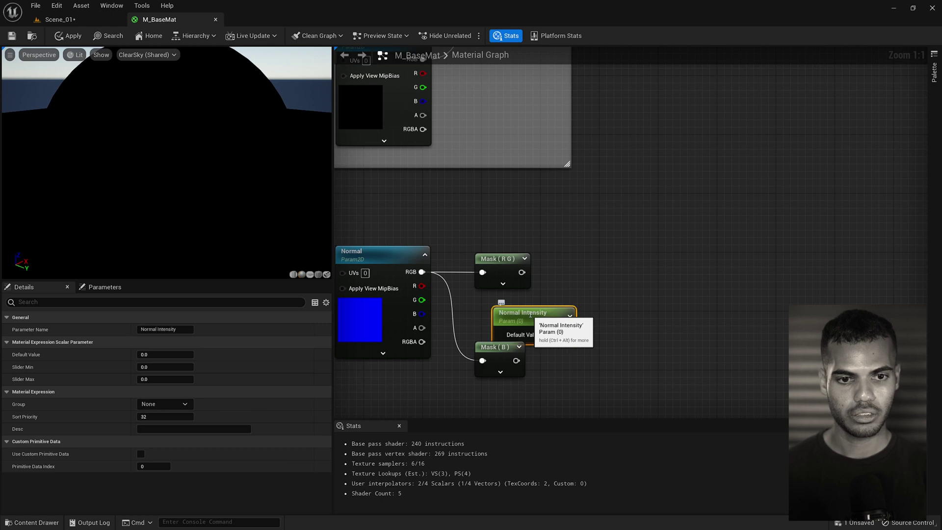
left_click(549, 335)
type("1")
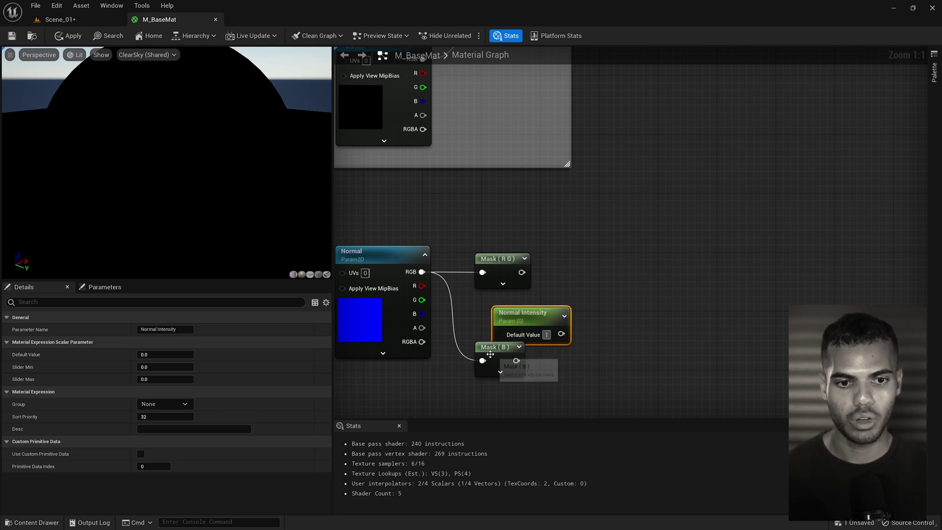
left_click(571, 288)
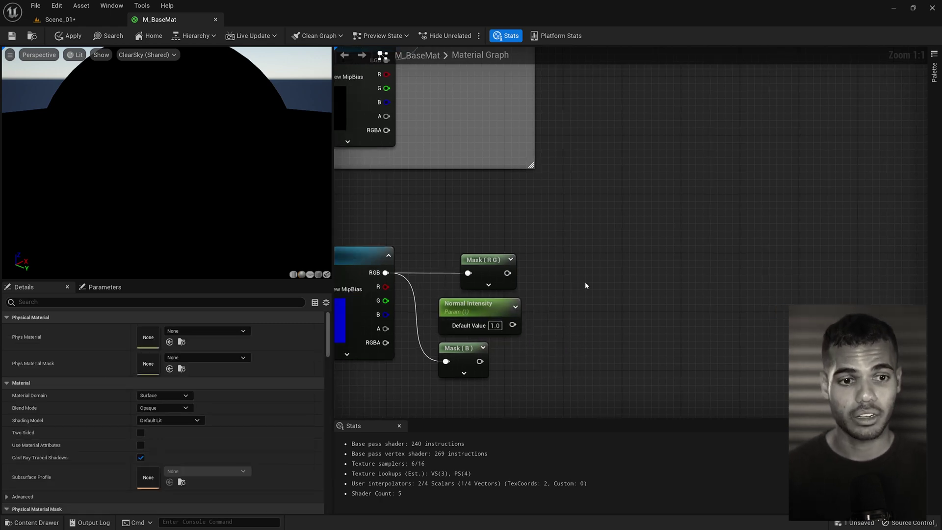
Add a Multiply node with the R G mask in A and Normal Intensity in B, and tidy the B mask's position.
left_click(585, 281)
left_click_drag(512, 325, 604, 325)
left_click_drag(507, 272, 566, 262)
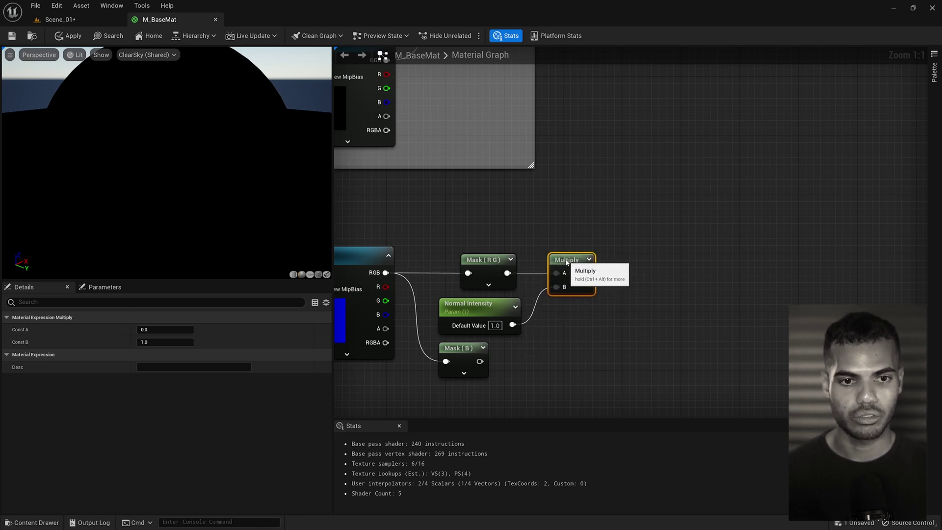
right_click_drag(656, 352, 665, 298)
left_click_drag(488, 296, 519, 296)
left_click(574, 302)
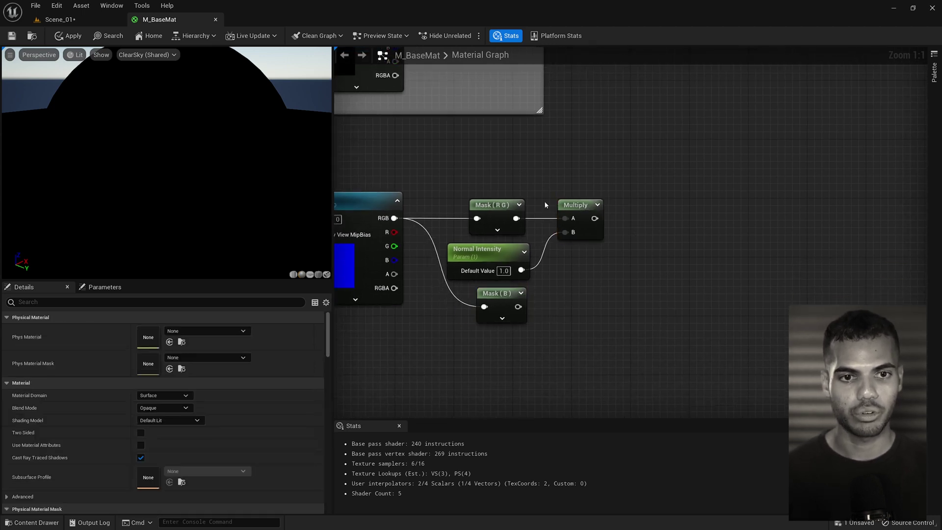
left_click(493, 205)
left_click(507, 301)
left_click(640, 266)
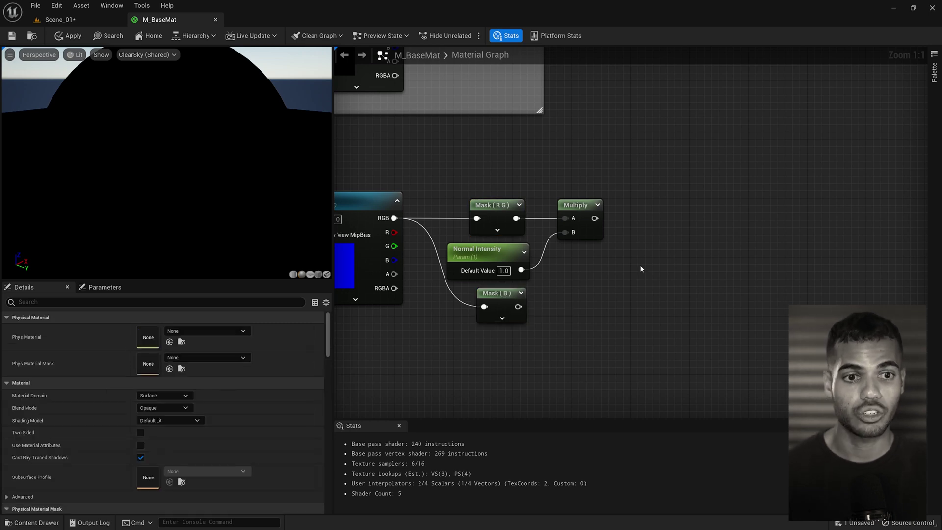
Add an AppendVector node and connect the Multiply output to A and the B mask to B.
right_click_drag(639, 266, 596, 269)
right_click(596, 251)
type("appen")
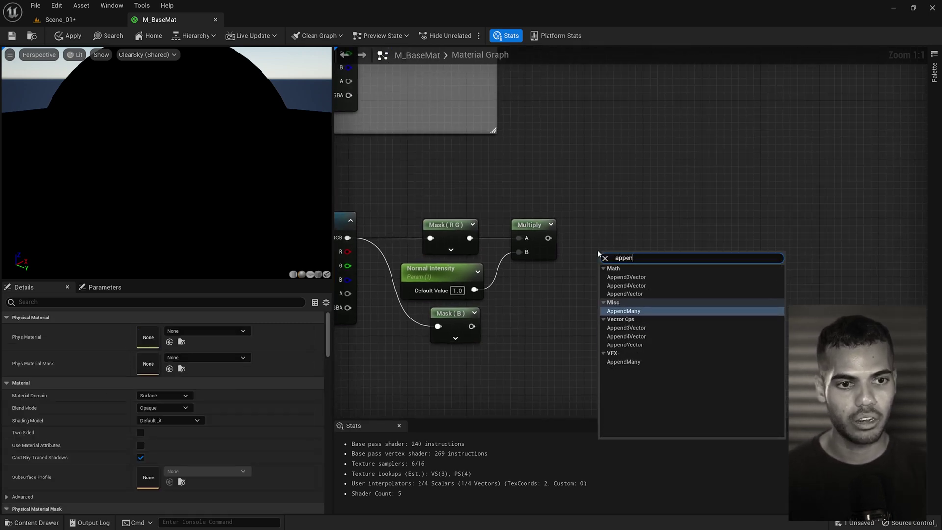
left_click(625, 294)
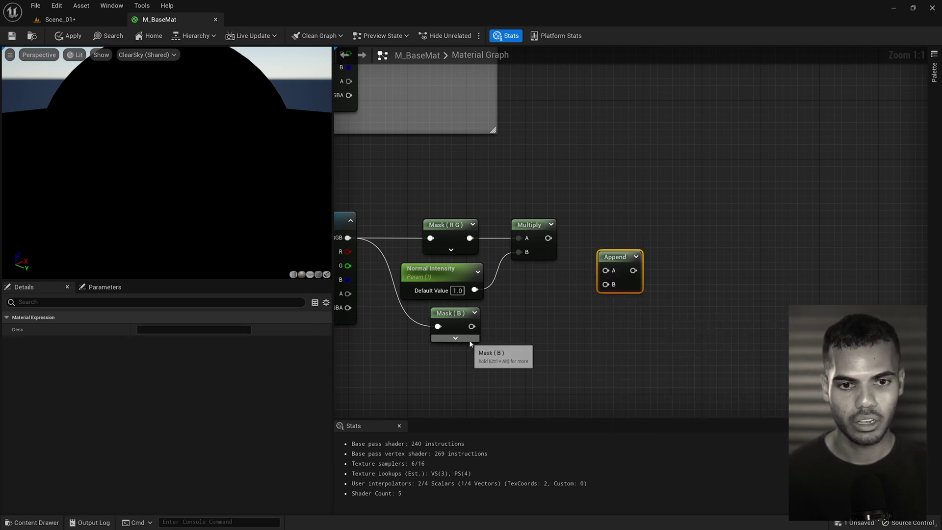
left_click_drag(471, 326, 608, 284)
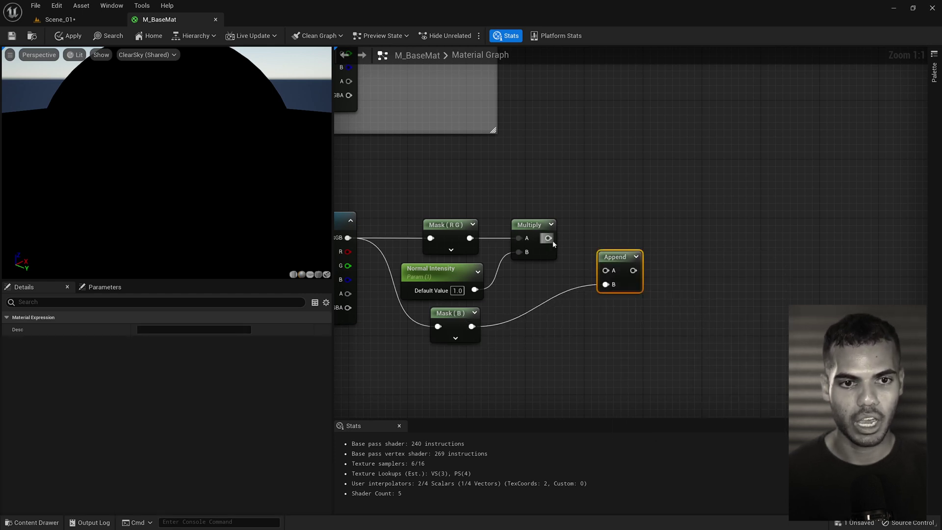
left_click_drag(548, 239, 615, 233)
scroll(616, 250, "down", 2)
left_click(632, 279)
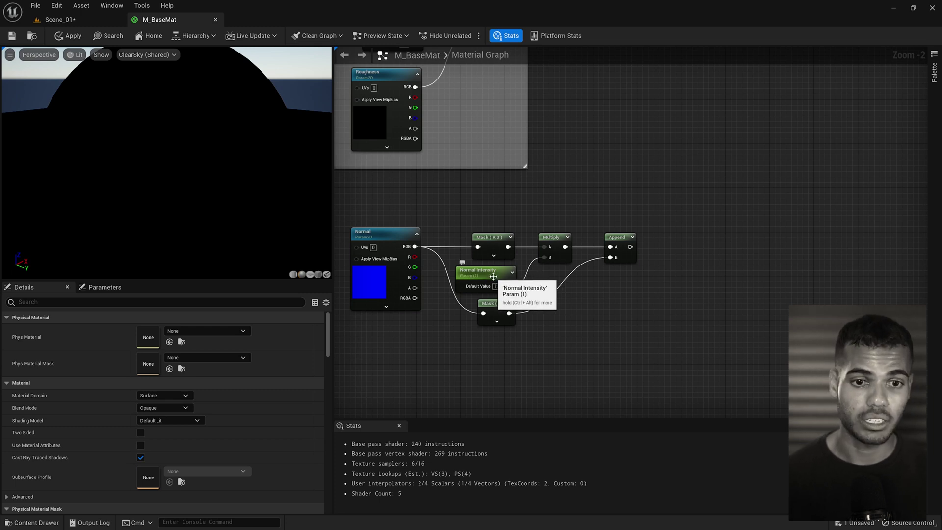
Connect the Append output to the material's Normal input.
scroll(629, 247, "down", 1)
right_click_drag(628, 247, 481, 341)
scroll(481, 339, "down", 2)
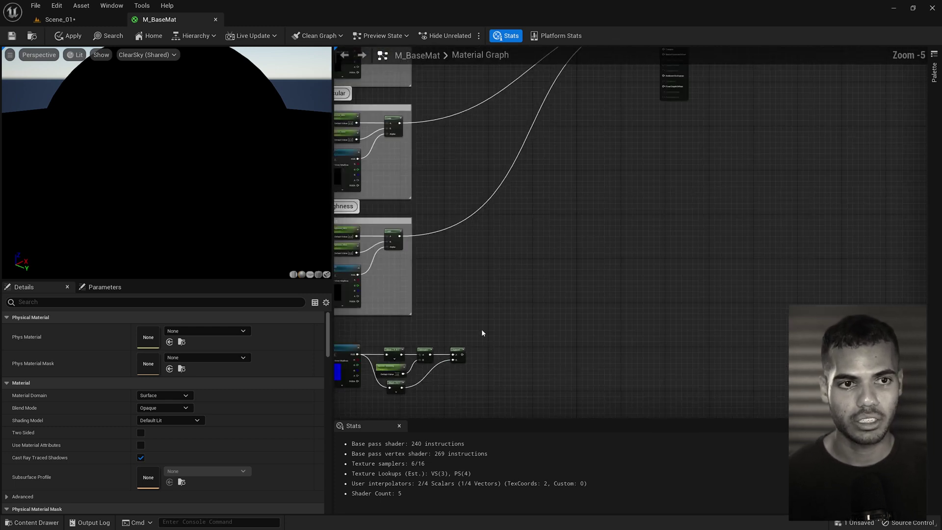
left_click_drag(455, 359, 663, 166)
scroll(663, 166, "up", 5)
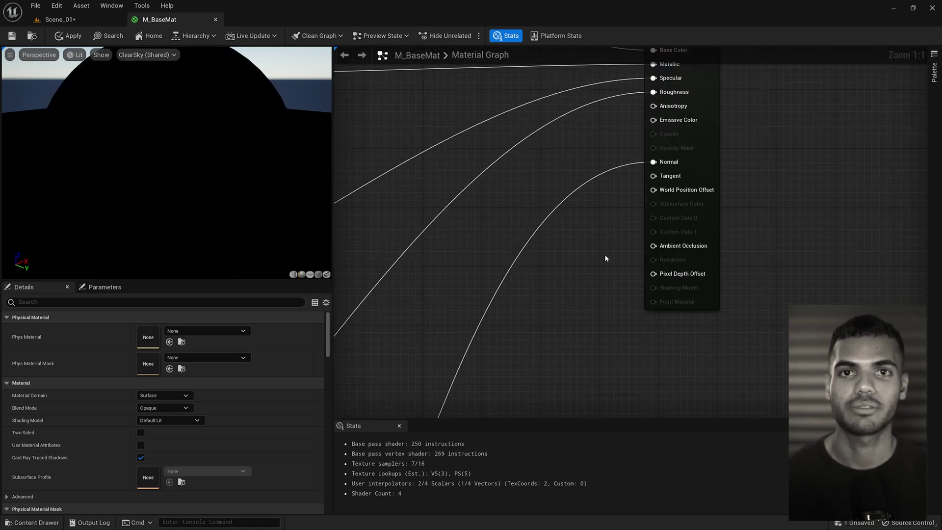
scroll(607, 259, "down", 5)
scroll(673, 312, "up", 3)
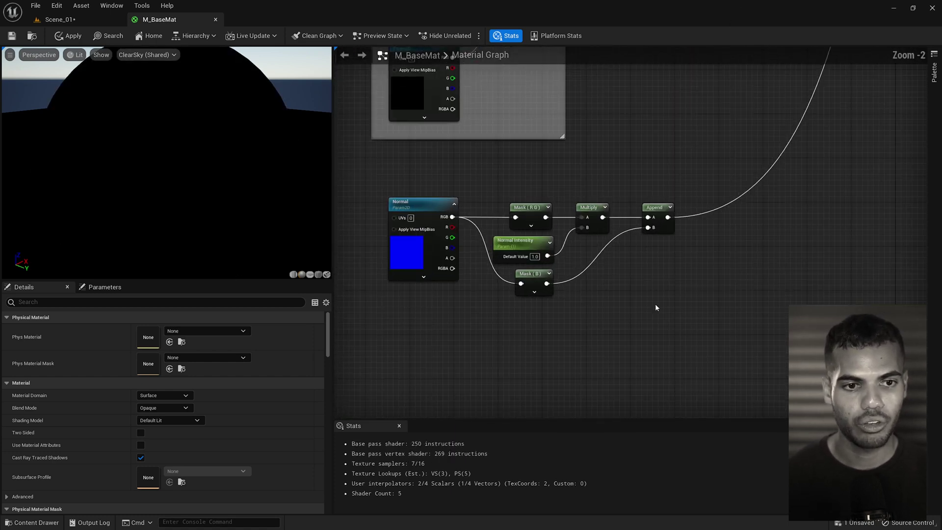
Group the normal map nodes, from the Normal texture to Append, in a comment box titled Normal.
left_click_drag(704, 338, 402, 191)
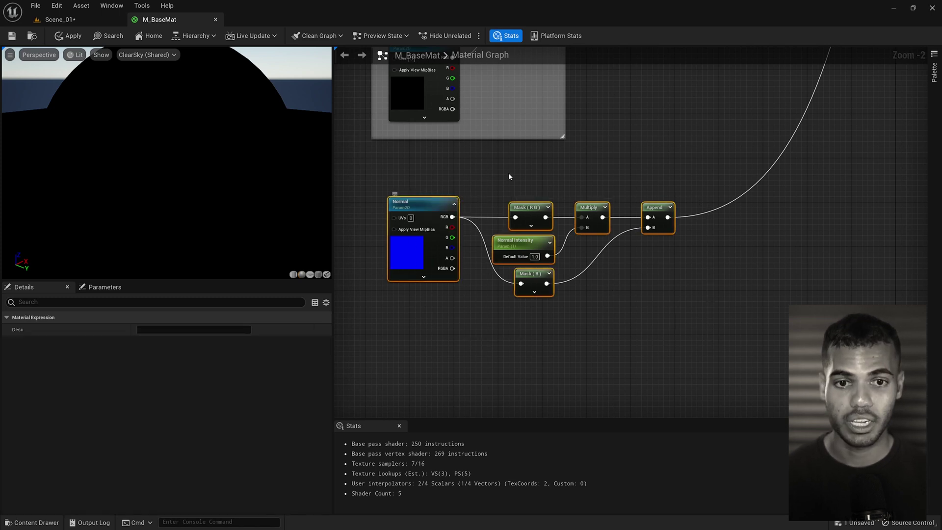
type("cNormal")
key("Return")
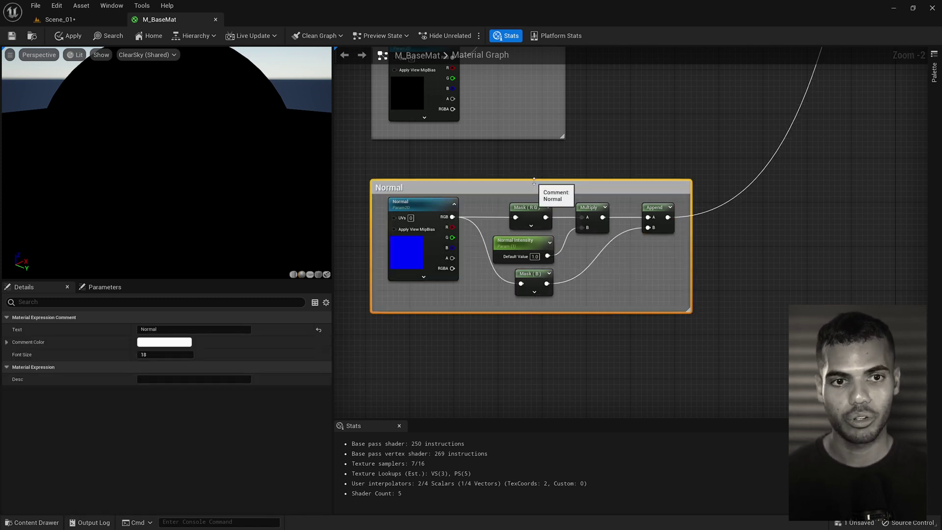
left_click(537, 166)
Add the MF_Tiling material function in the empty graph area beside the Metallic and Specular groups.
right_click_drag(537, 166, 483, 264)
scroll(483, 265, "down", 6)
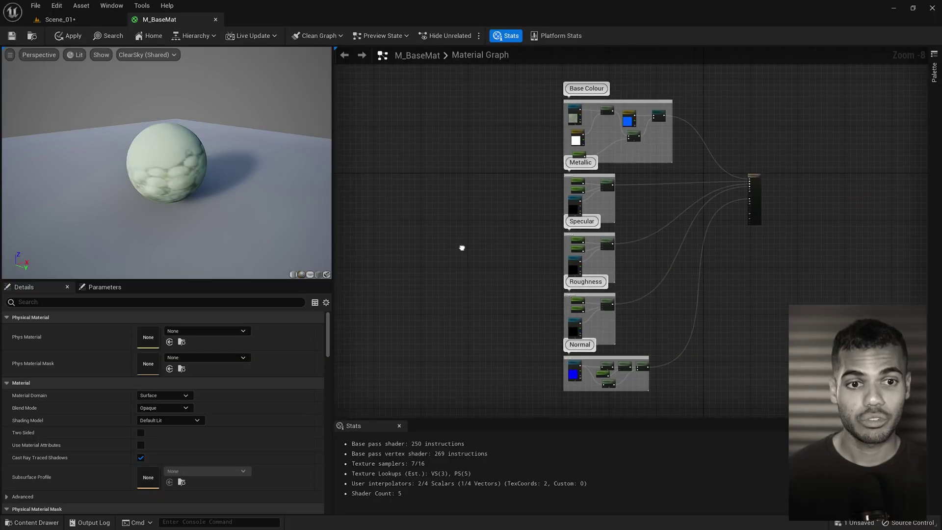
scroll(500, 231, "up", 4)
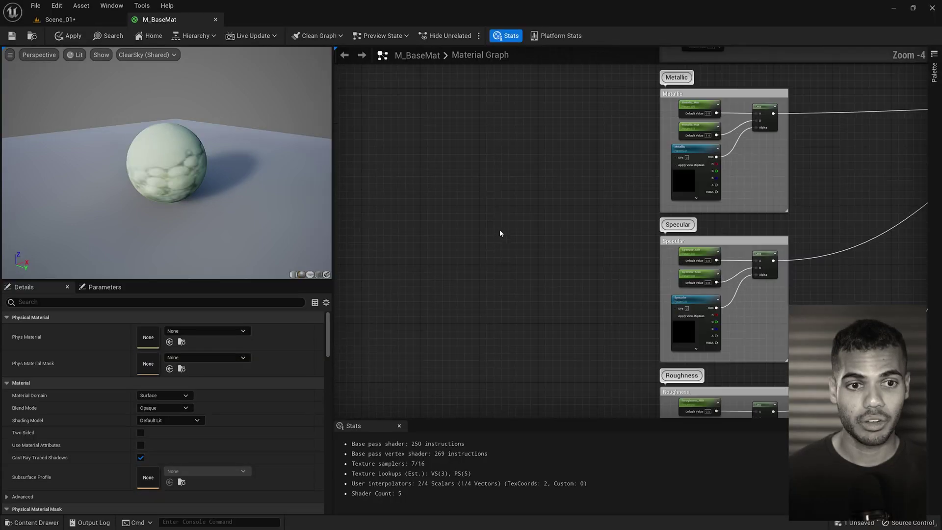
right_click(473, 227)
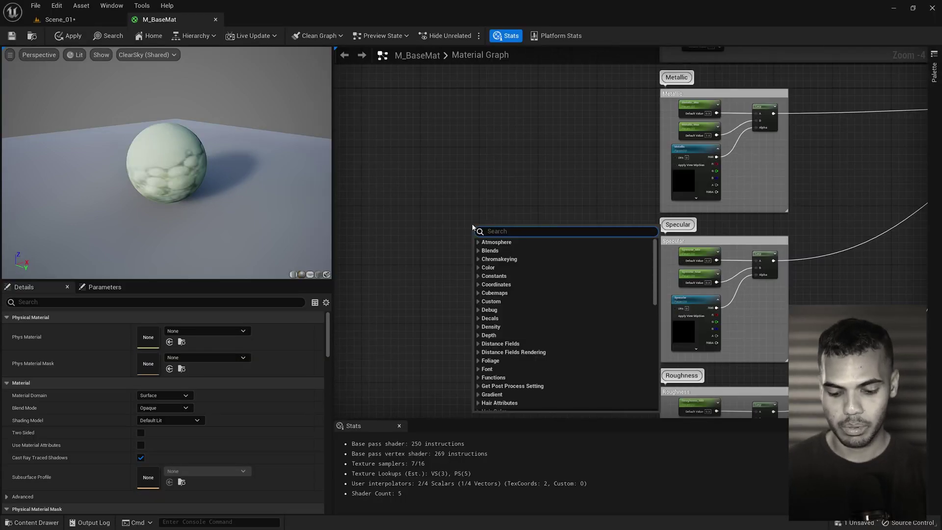
type("mf_tili")
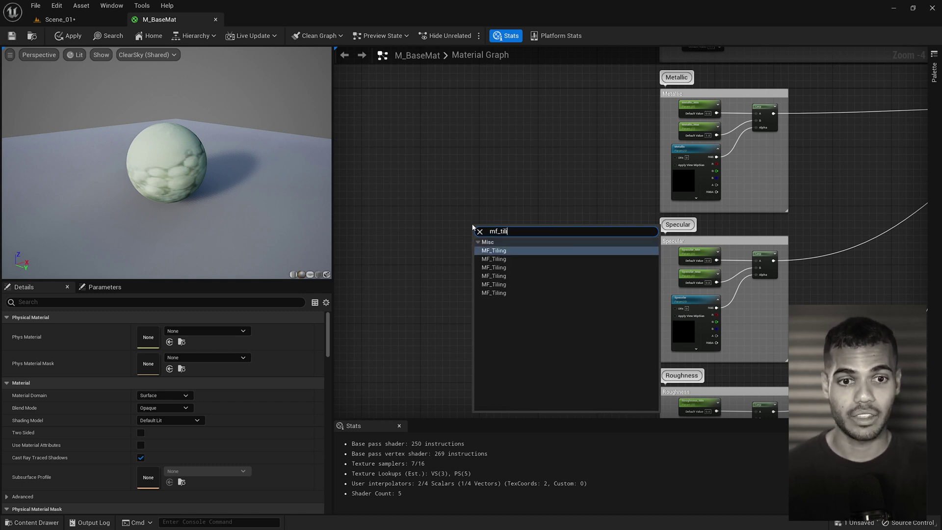
key("Return")
Open the MF_Tiling function to examine its tiling, offset and rotation node network, and return to the M_BaseMat graph.
scroll(482, 199, "up", 4)
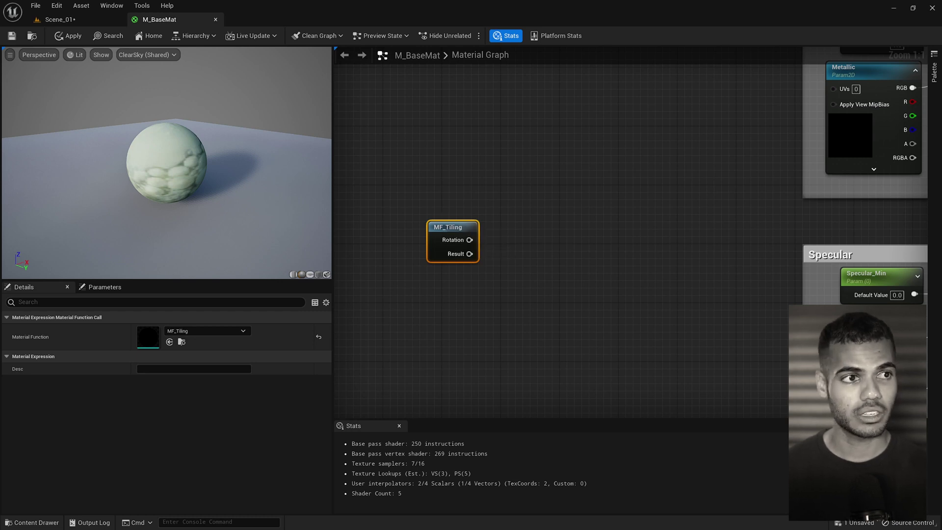
double_click(449, 228)
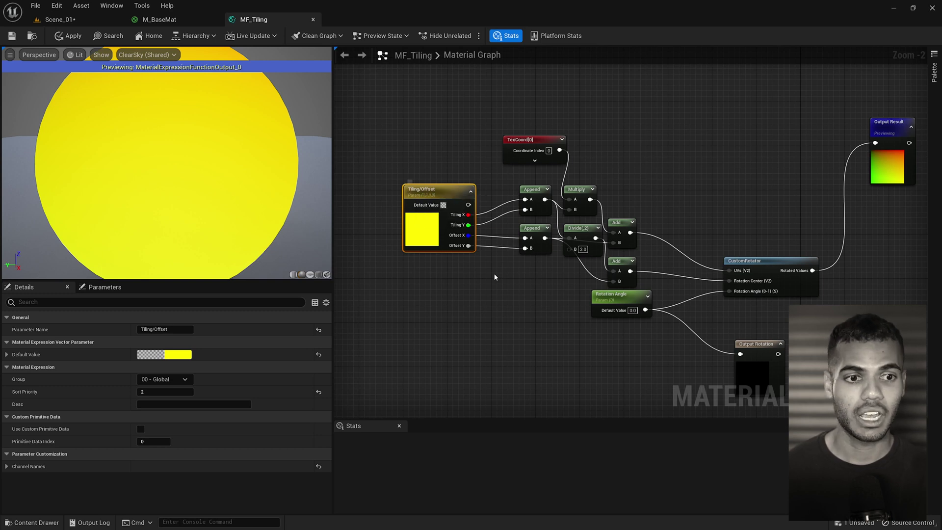
right_click_drag(490, 275, 413, 212)
right_click_drag(532, 236, 553, 290)
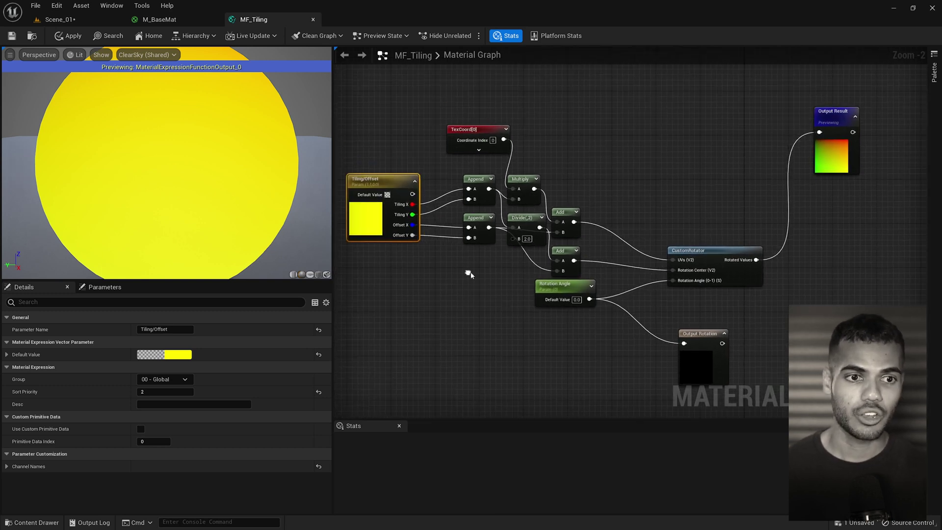
left_click(313, 19)
left_click(529, 297)
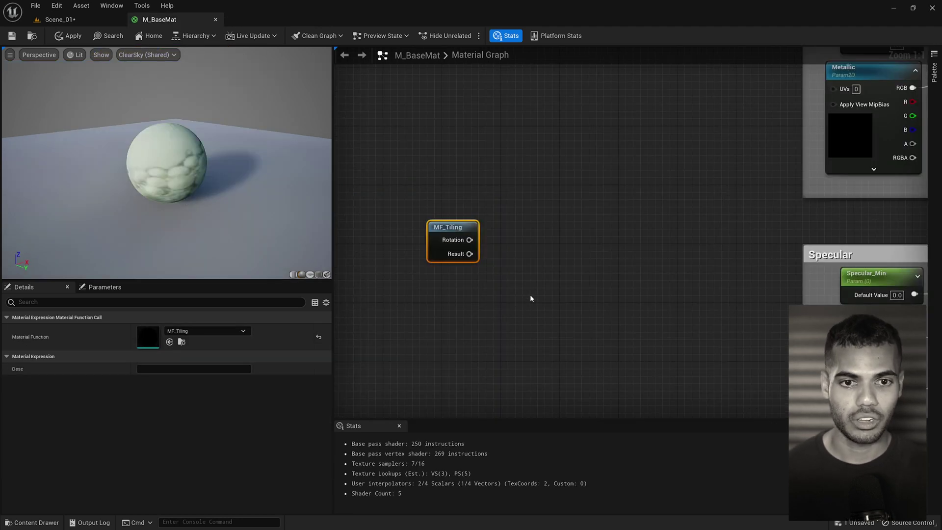
Connect MF_Tiling's Result output to the UVs inputs of the base colour, metallic, specular, roughness and normal textures.
scroll(485, 268, "down", 3)
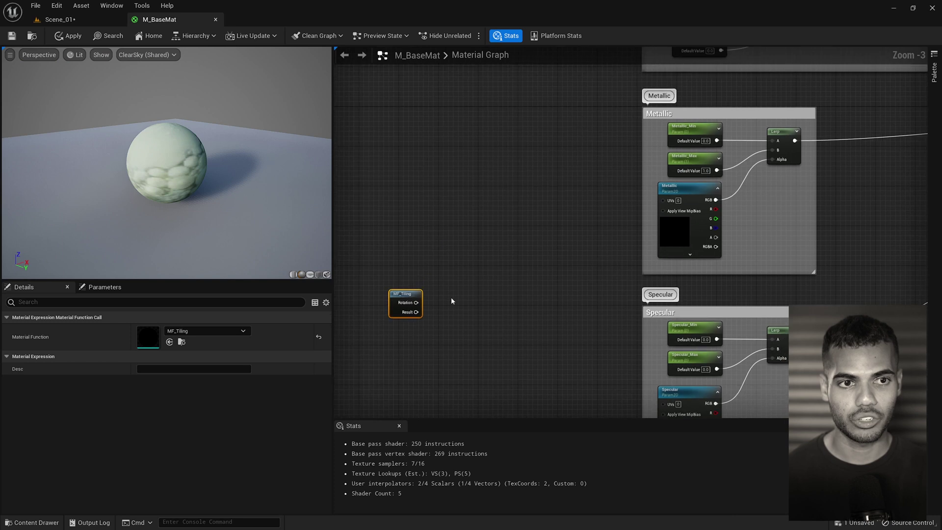
left_click_drag(416, 312, 662, 219)
right_click_drag(661, 227, 617, 153)
left_click_drag(687, 176, 439, 288)
right_click_drag(440, 288, 356, 88)
left_click_drag(361, 86, 558, 314)
scroll(561, 271, "up", 1)
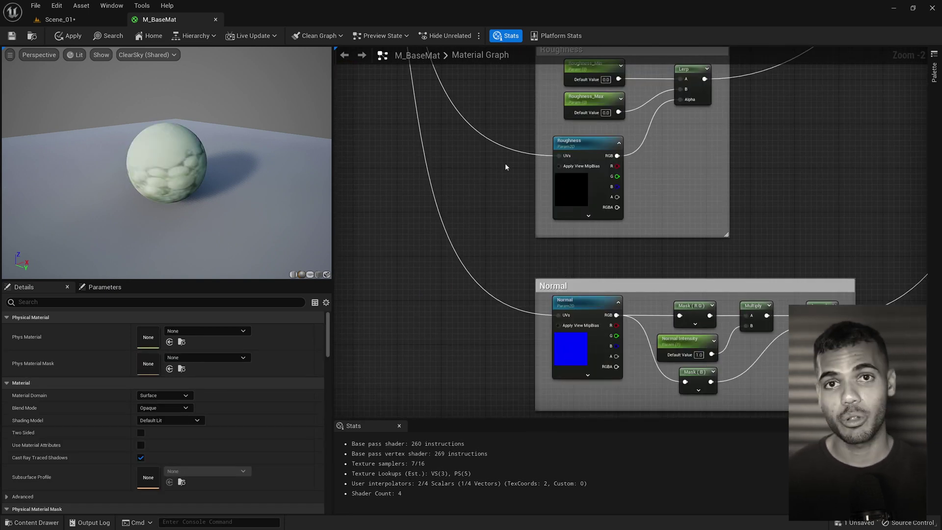
scroll(505, 166, "down", 4)
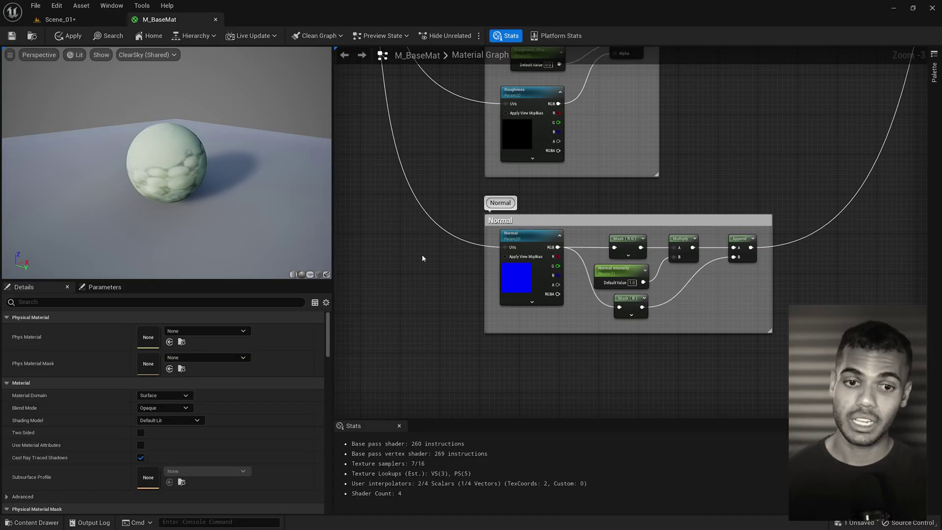
Add a scalar parameter named Normal Tiling with default value 1 beside the Normal comment group.
right_click_drag(429, 255, 475, 243)
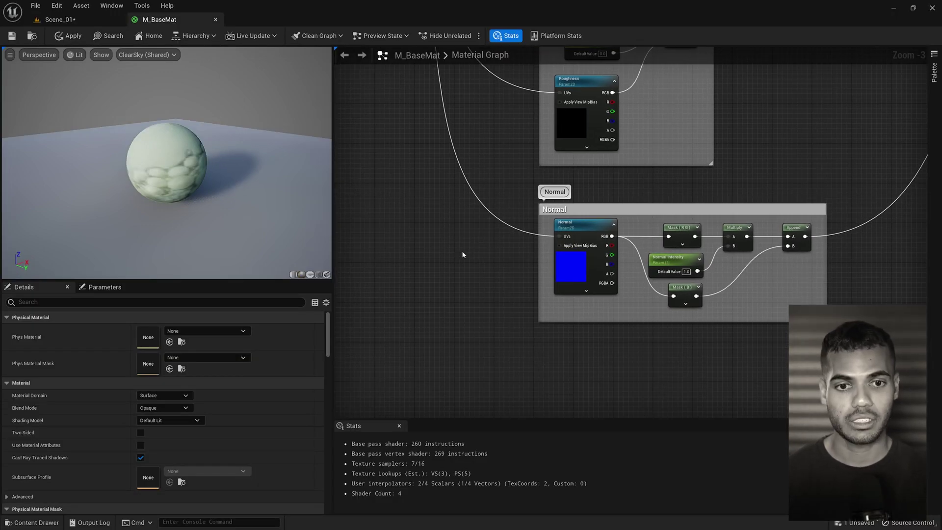
left_click(462, 254)
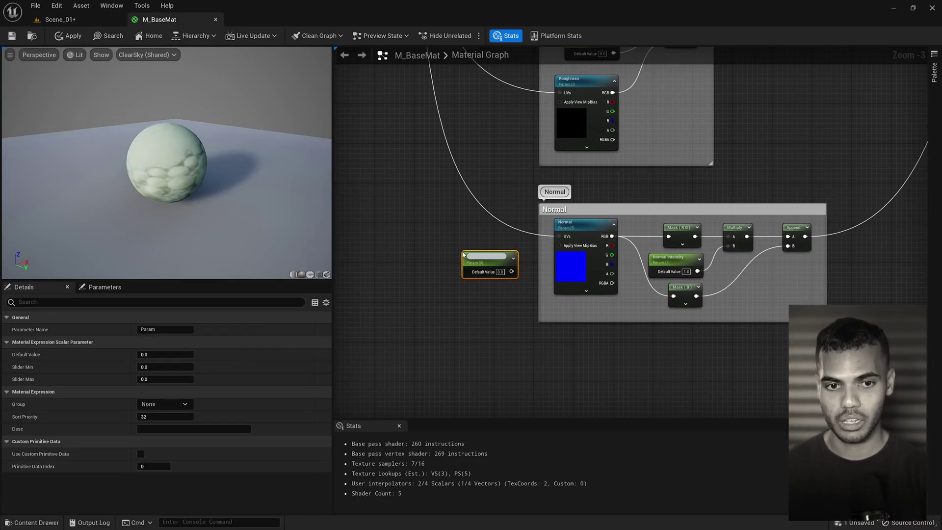
type("Normal Tiling")
key("Return")
left_click_drag(488, 256, 406, 282)
scroll(442, 322, "up", 3)
left_click(406, 283)
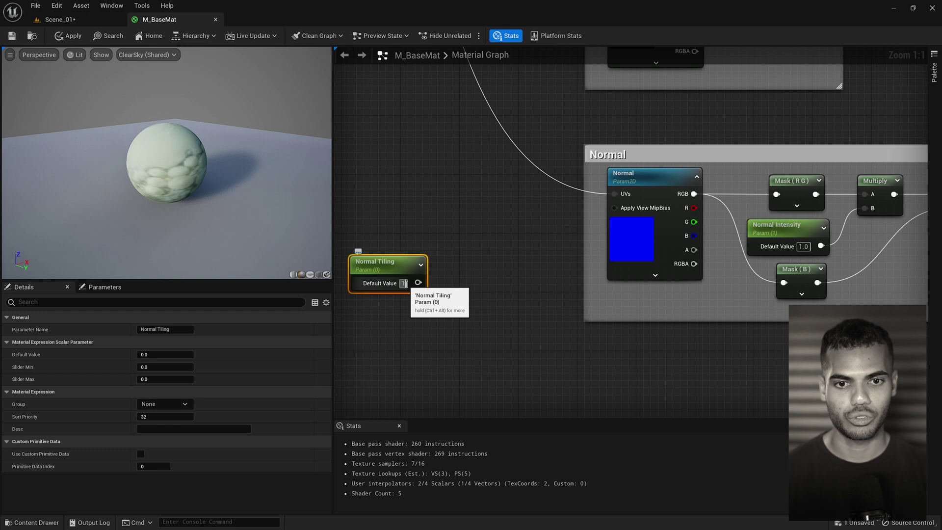
left_click(447, 216)
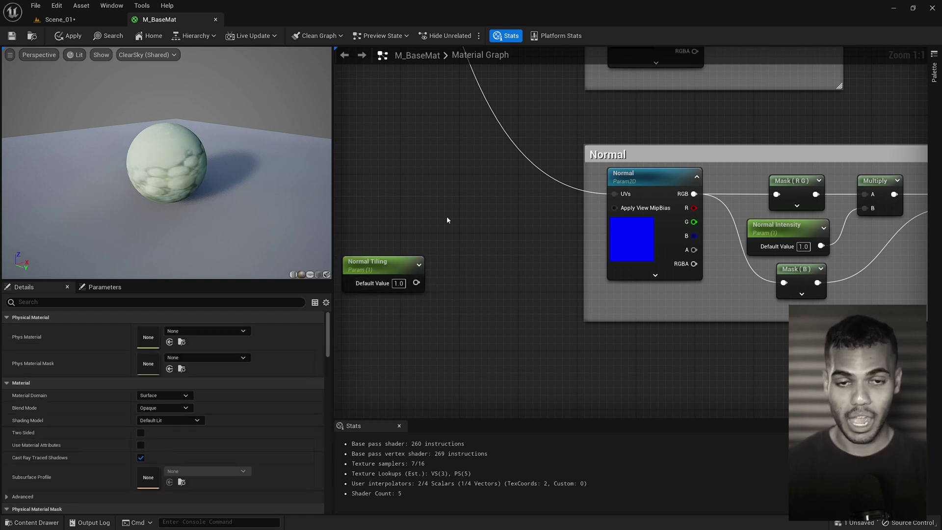
Add a Multiply node before the Normal texture and move the MF_Tiling connection from the texture's UVs to Multiply's A.
left_click(477, 212)
right_click_drag(479, 192, 504, 213)
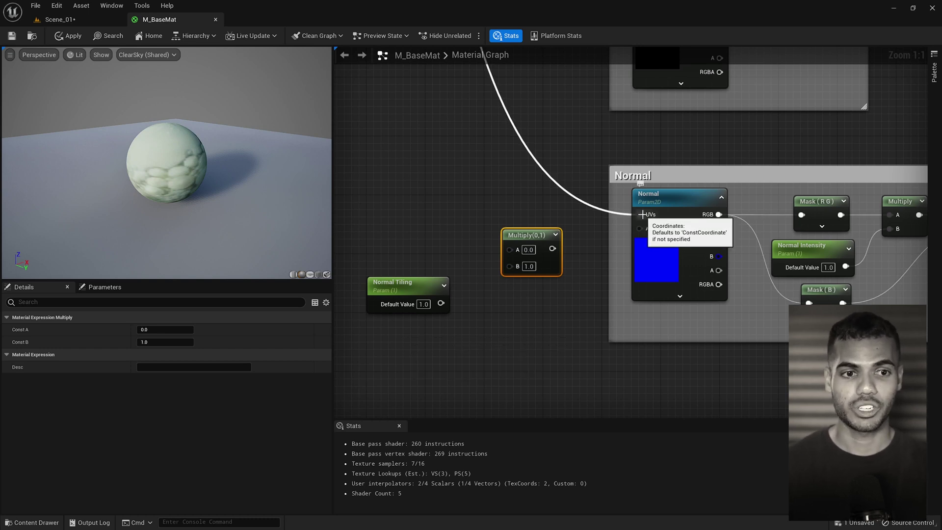
scroll(538, 305, "down", 5)
scroll(483, 209, "up", 4)
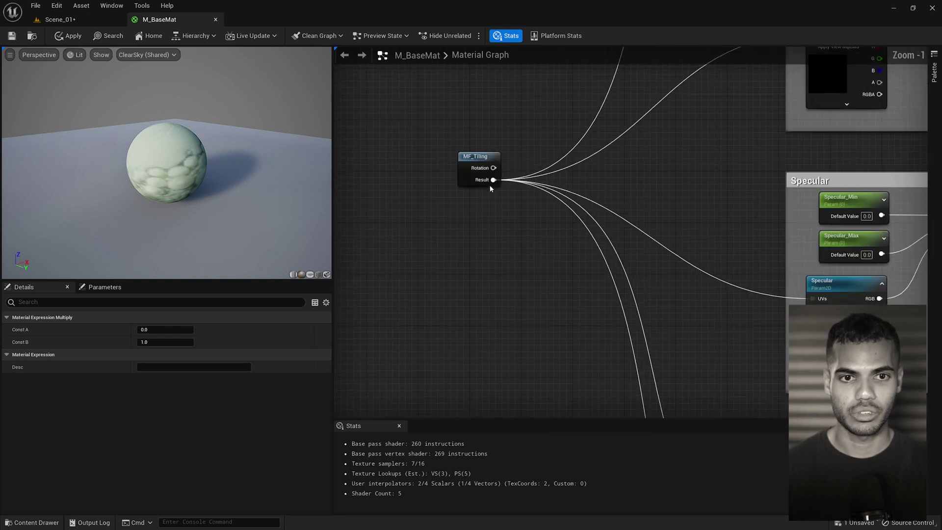
right_click_drag(509, 255, 621, 298)
scroll(621, 298, "up", 1)
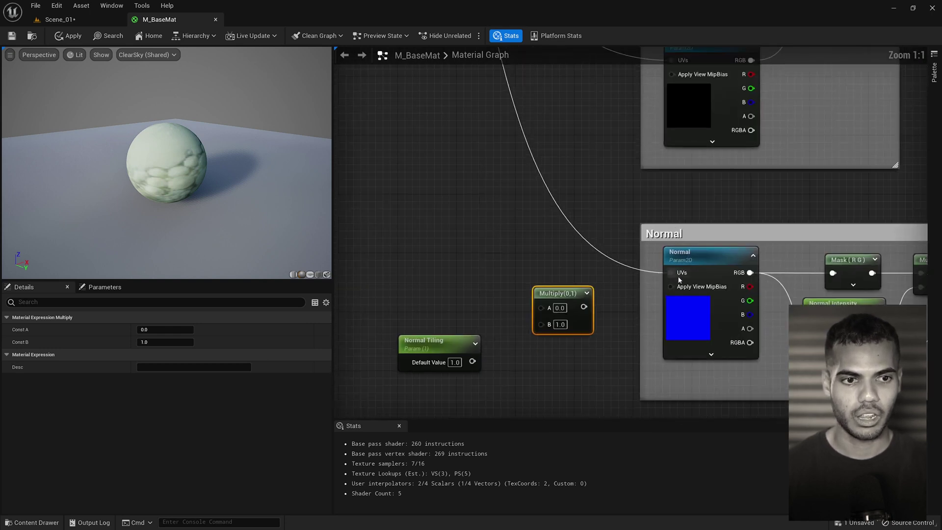
left_click_drag(679, 276, 541, 307, "ctrl")
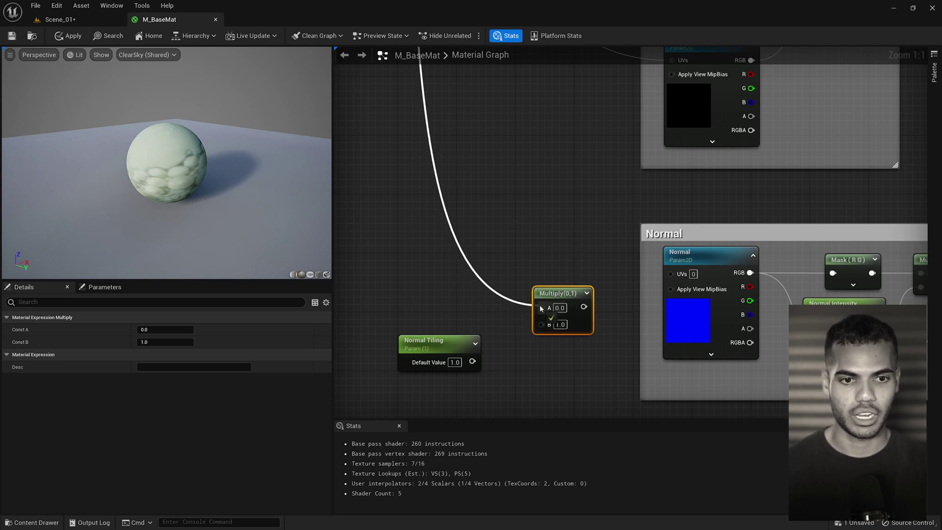
Connect Normal Tiling to Multiply's B and the Multiply output to the Normal texture's UVs, aligning the node with that input.
left_click_drag(472, 361, 689, 275)
left_click_drag(553, 294, 560, 260)
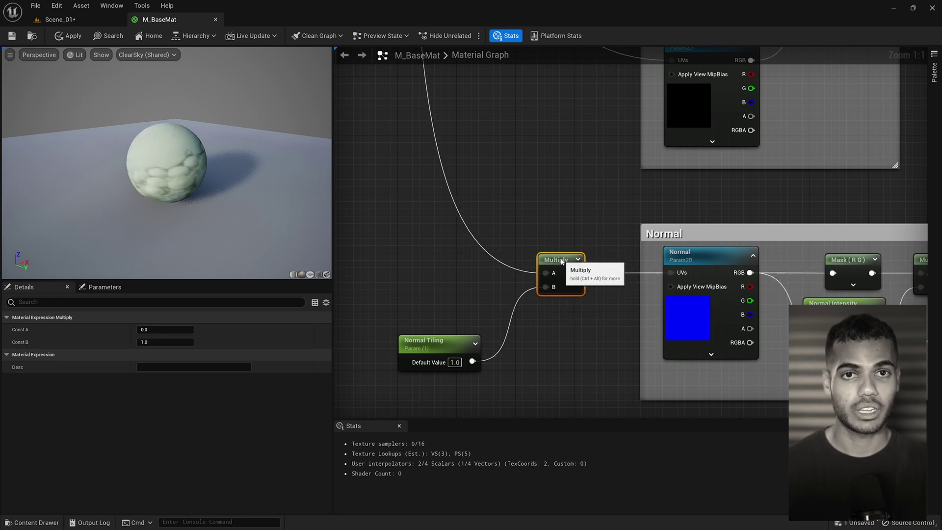
Save the M_BaseMat material.
scroll(499, 272, "down", 8)
left_click(499, 273)
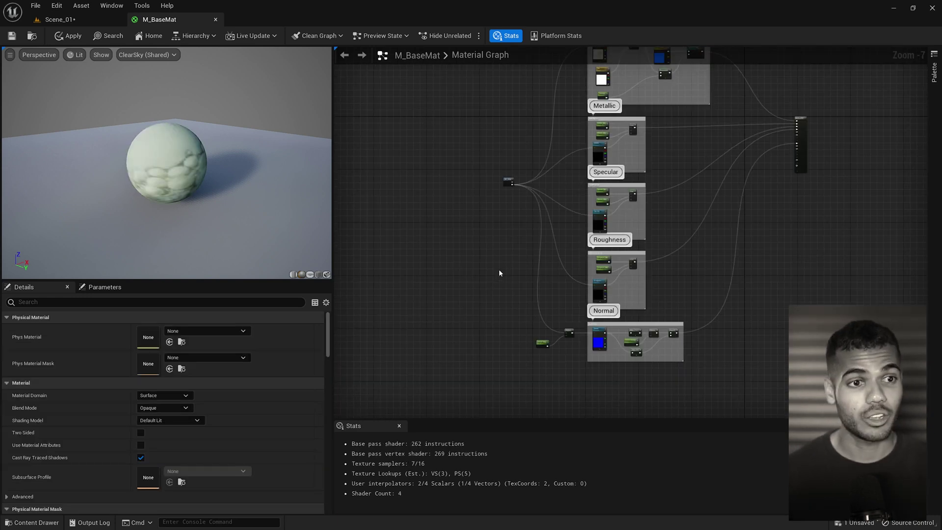
left_click(12, 36)
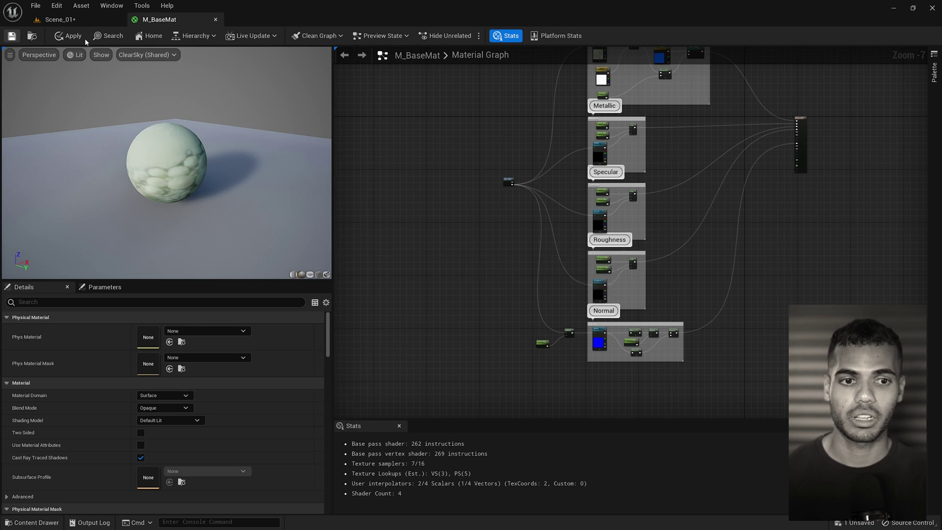
In Scene_01's _MATERIALS/Tutorial folder, create a material instance of M_BaseMat named MI_Timber.
left_click(80, 20)
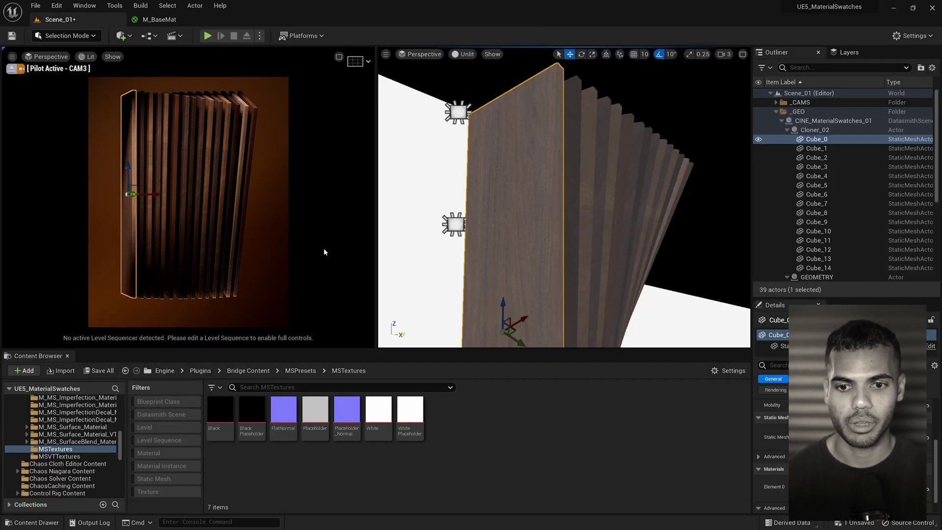
scroll(95, 441, "up", 10)
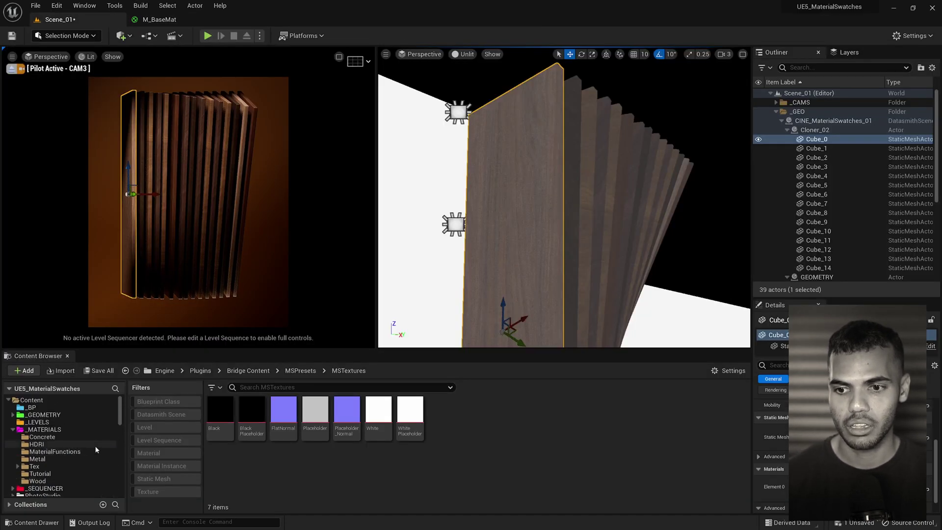
left_click(42, 473)
left_click(221, 422)
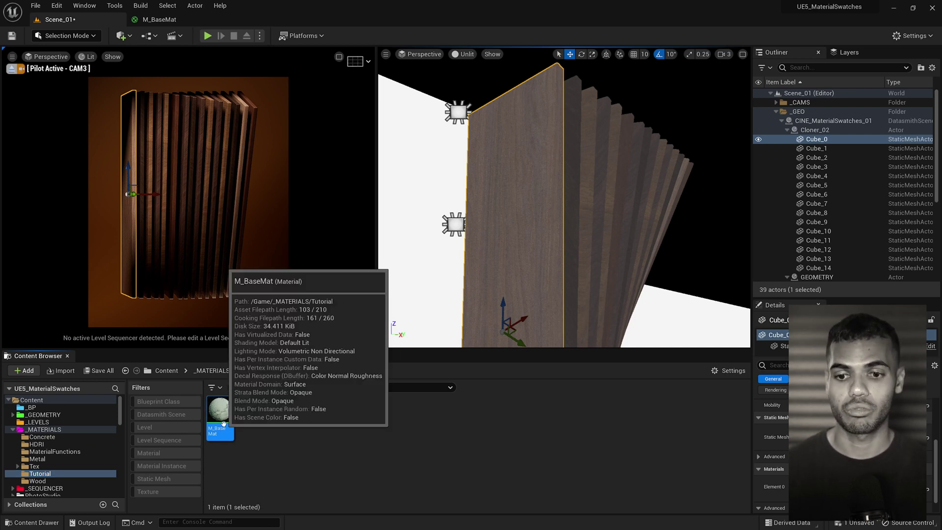
right_click(223, 422)
left_click(275, 191)
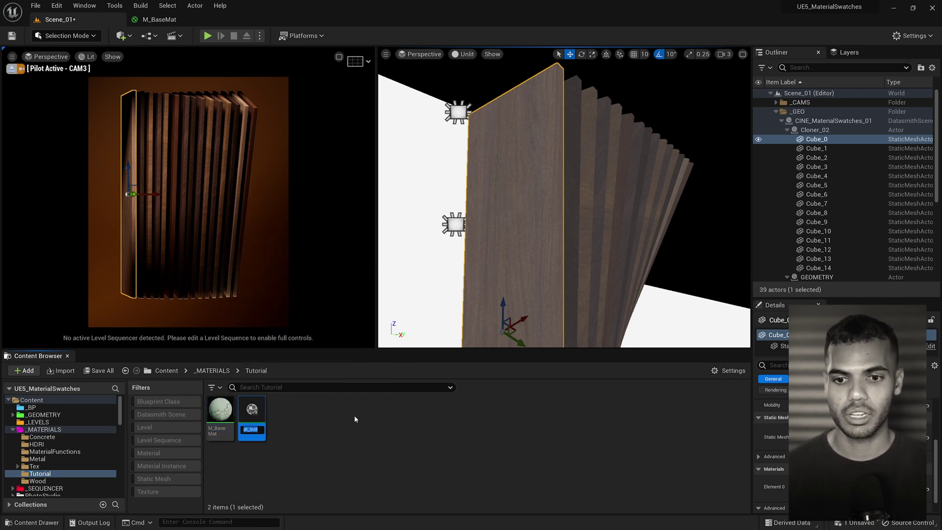
type("MI_")
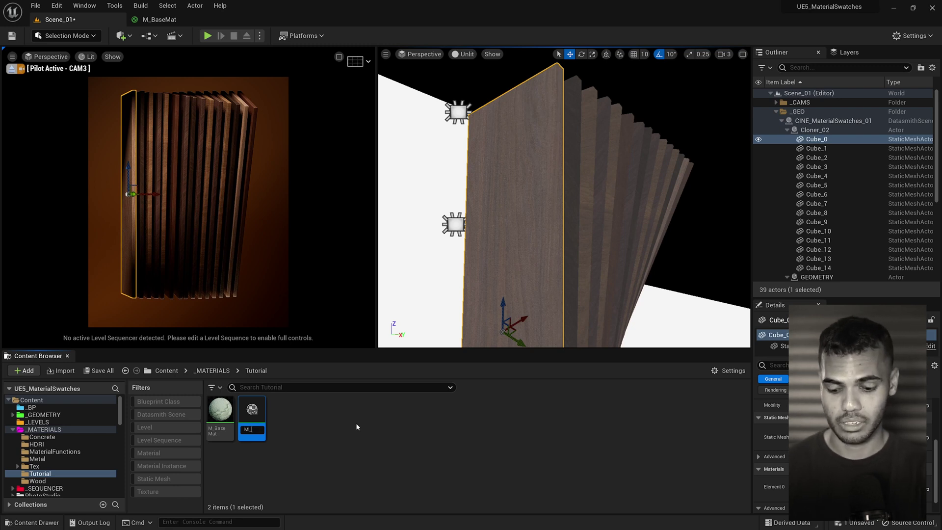
type("Timber")
key("Return")
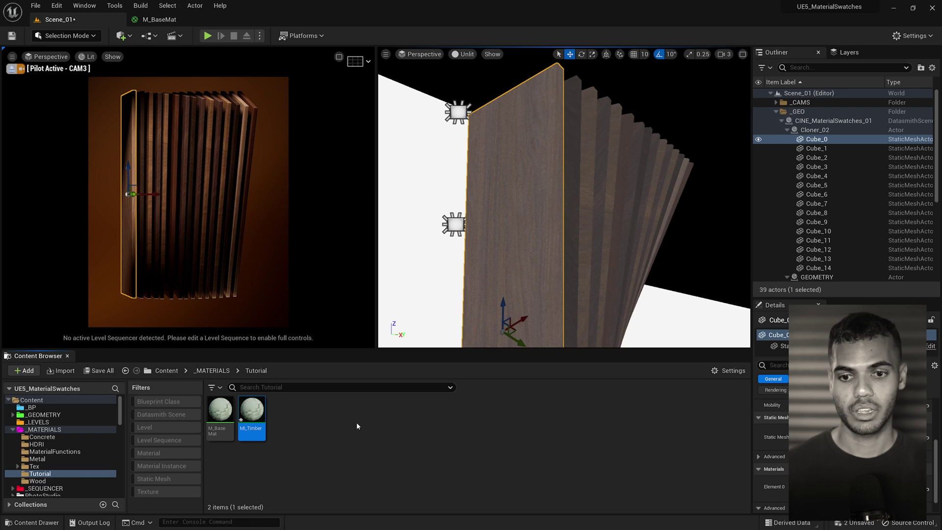
Open MI_Timber and review its global, scalar, static switch, texture and vector parameter groups and its general settings.
double_click(251, 411)
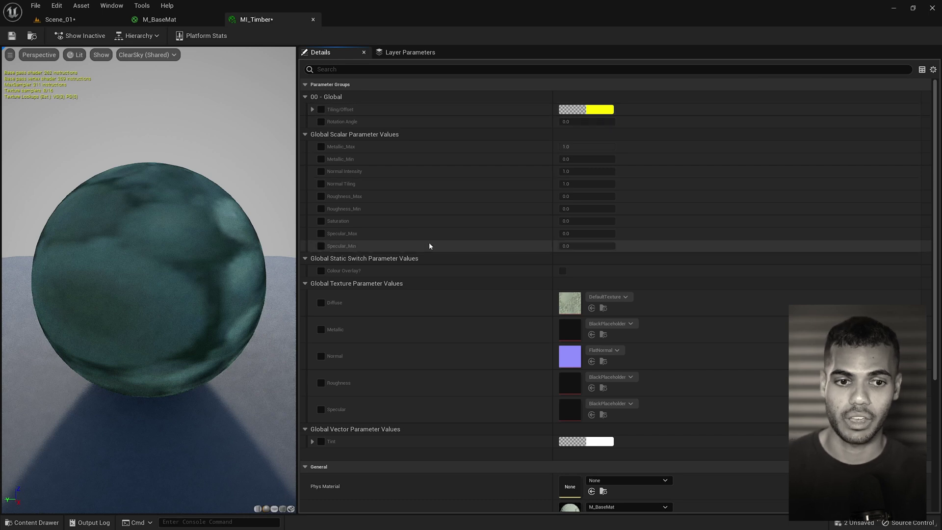
scroll(430, 252, "down", 3)
right_click_drag(431, 263, 431, 240)
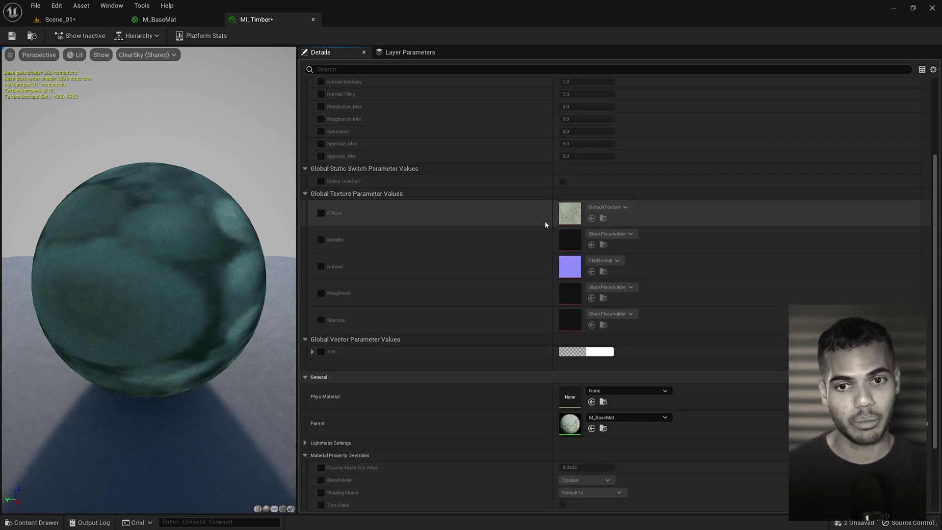
right_click_drag(424, 175, 424, 265)
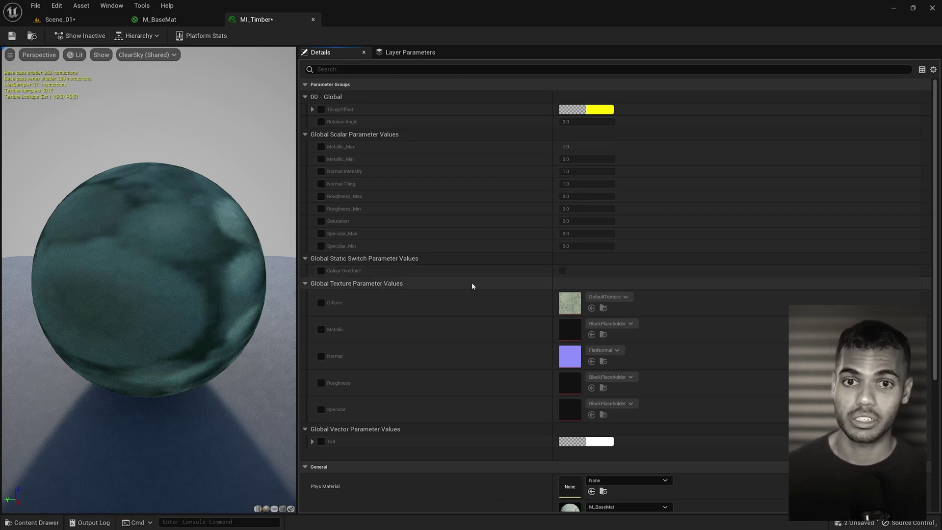
right_click_drag(469, 294, 454, 89)
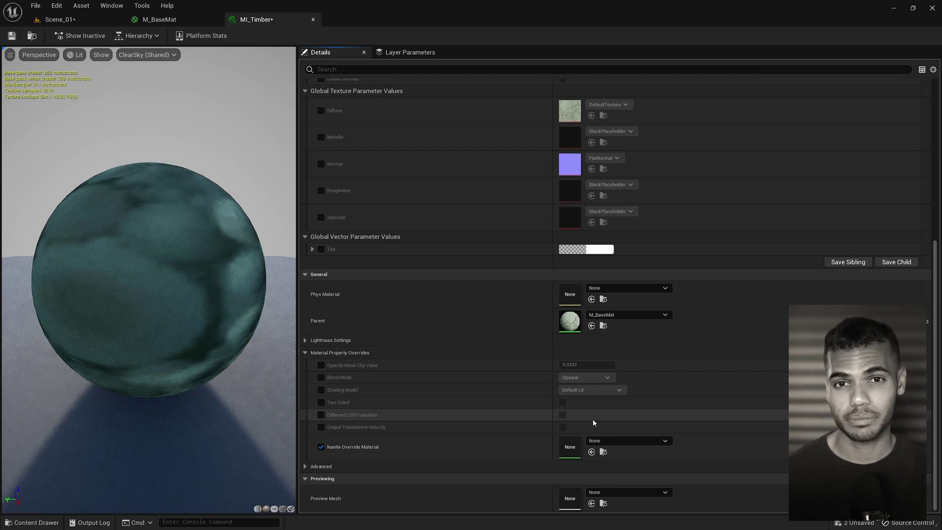
scroll(472, 315, "up", 4)
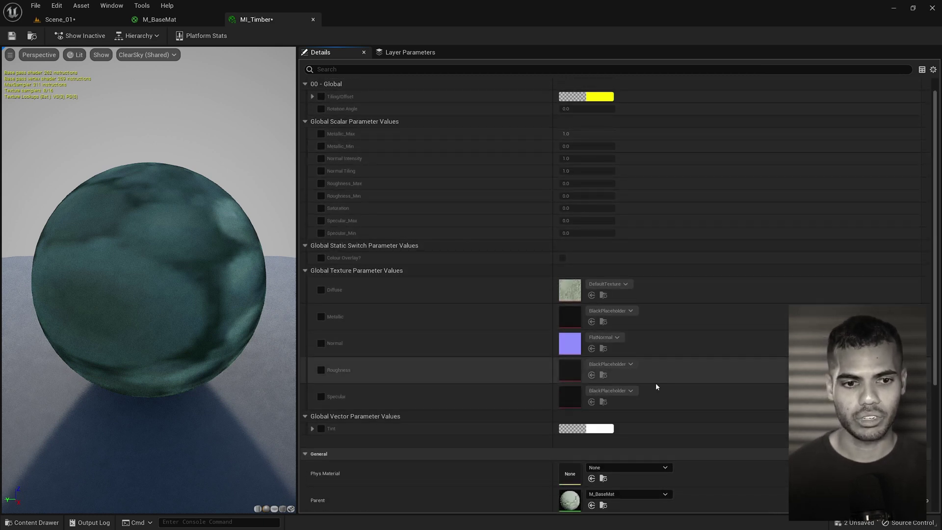
Assign M_BaseMat's Saturation parameter to a new group named 01 - Colours, apply the material and check the group in MI_Timber.
scroll(407, 166, "up", 1)
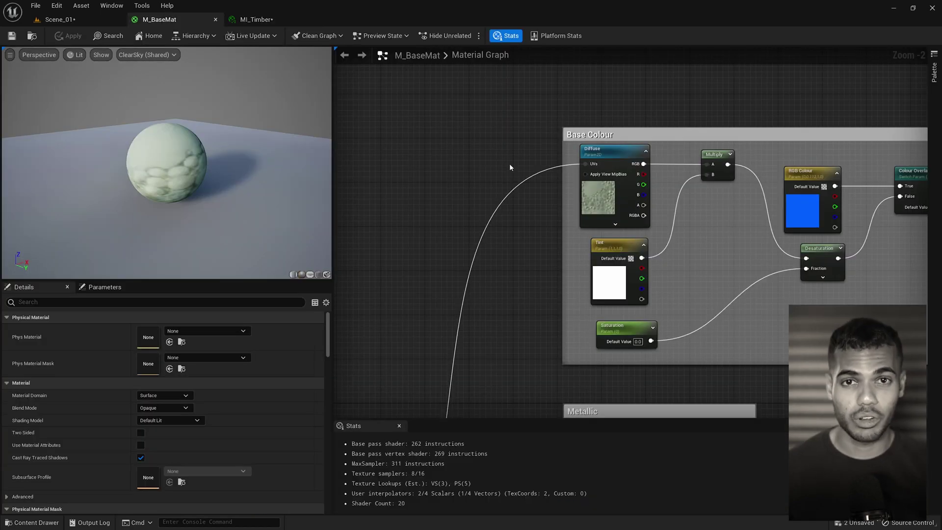
right_click_drag(614, 282, 544, 224)
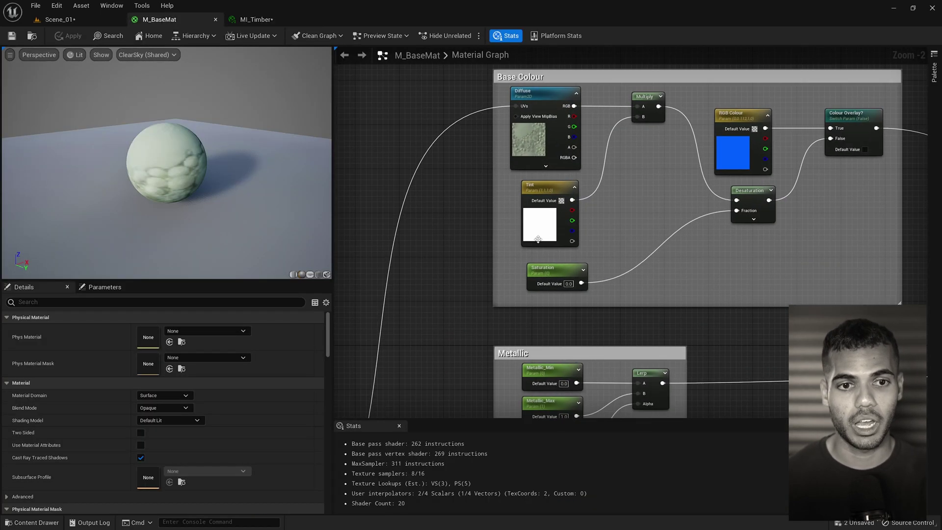
left_click(545, 224)
left_click(744, 149)
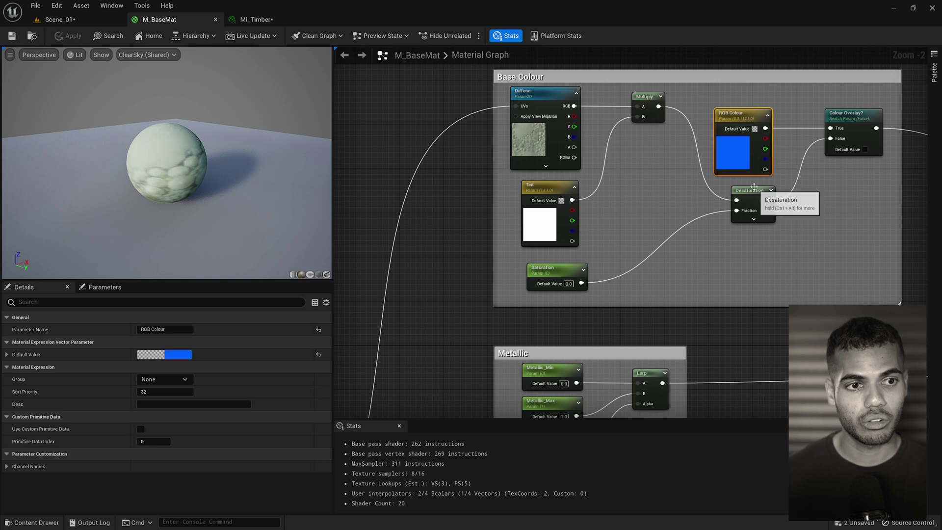
left_click(254, 21)
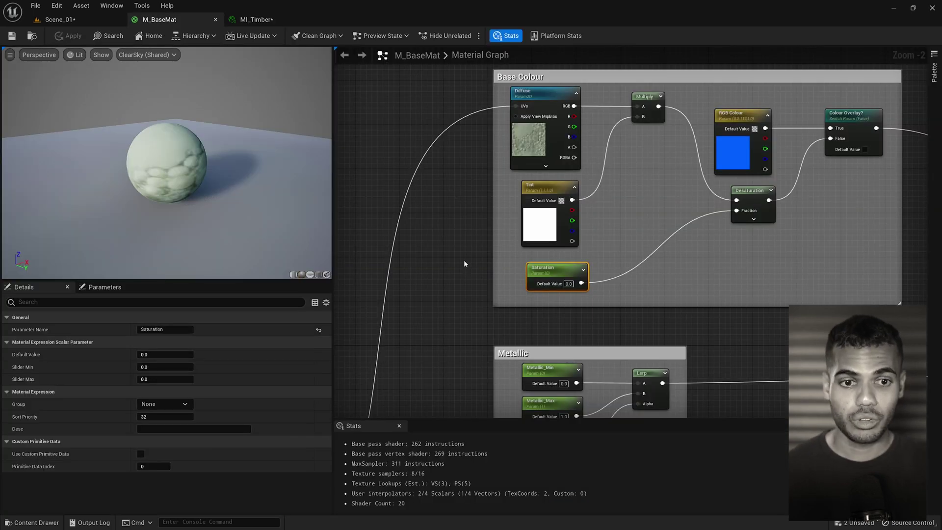
right_click_drag(463, 260, 431, 240)
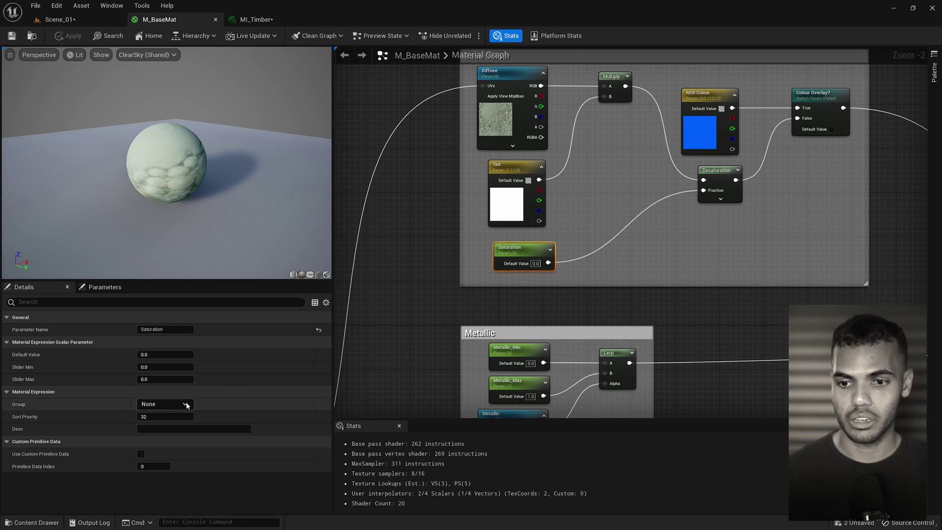
left_click(168, 404)
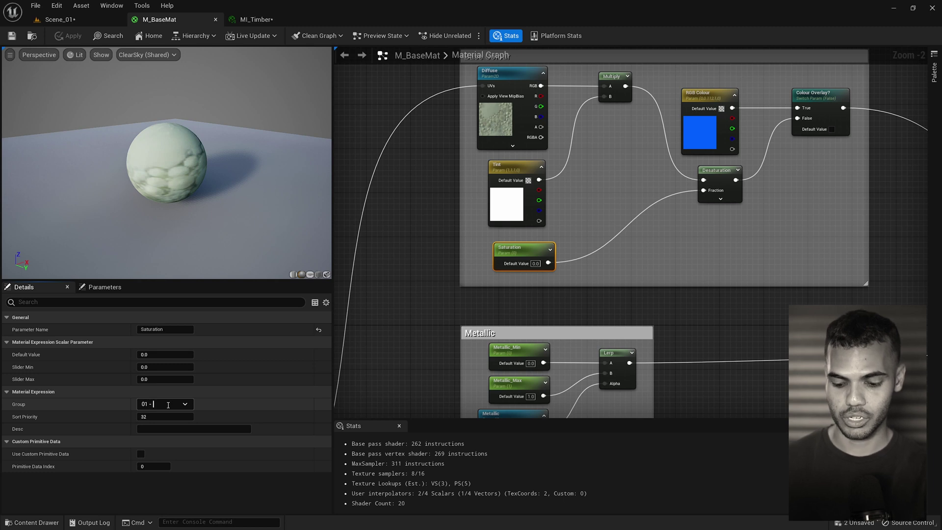
key("Return")
left_click(72, 38)
left_click(256, 21)
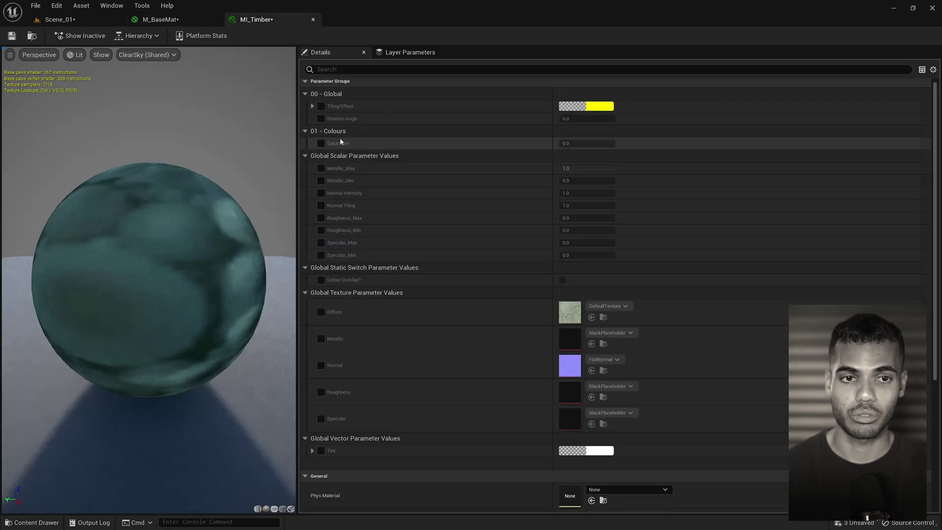
Assign M_BaseMat's Tint, RGB Colour and Colour Overlay? parameters to the 01 - Colours group, apply the change and check MI_Timber.
left_click(193, 21)
left_click(444, 226)
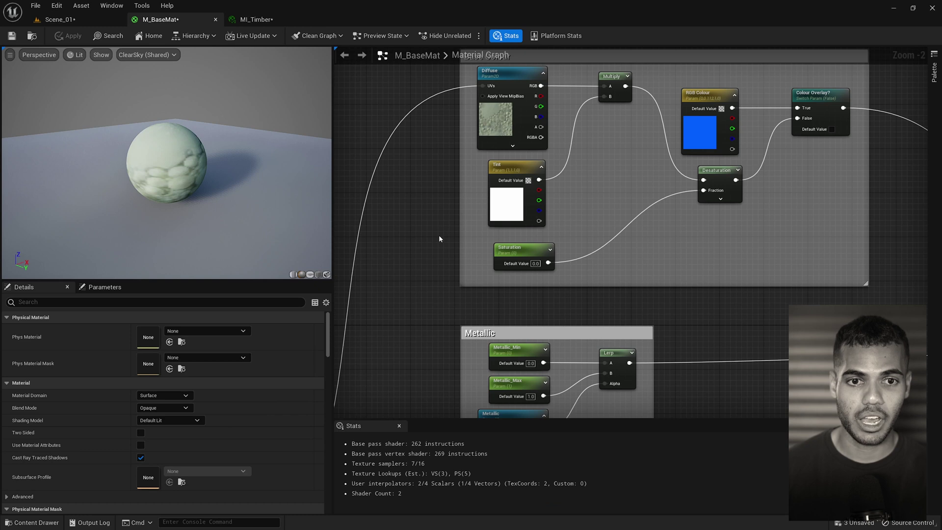
left_click(505, 167)
right_click_drag(505, 167, 403, 229)
right_click_drag(469, 213, 468, 214)
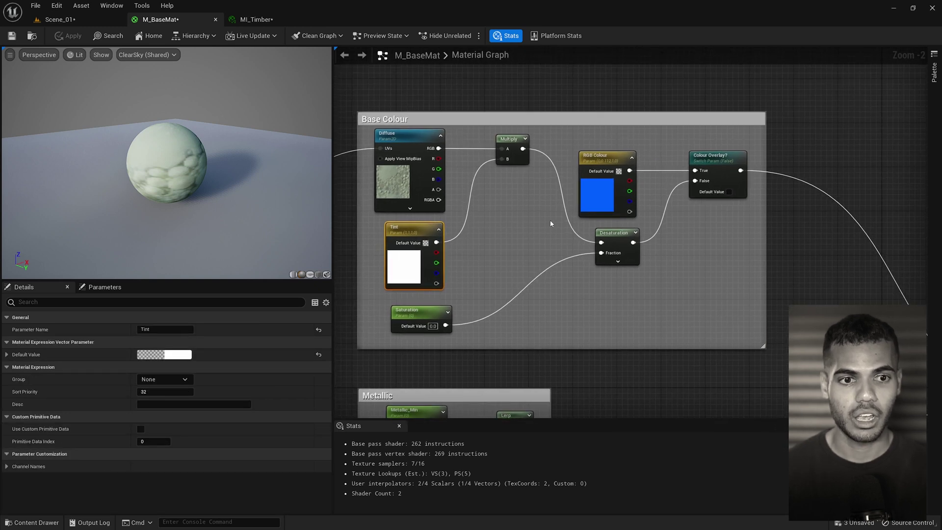
left_click(619, 238, "shift")
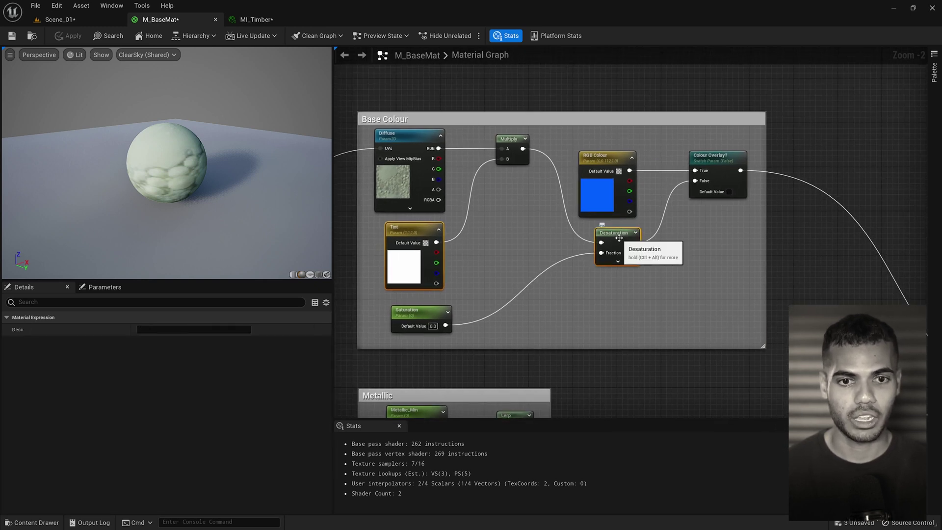
left_click(414, 227)
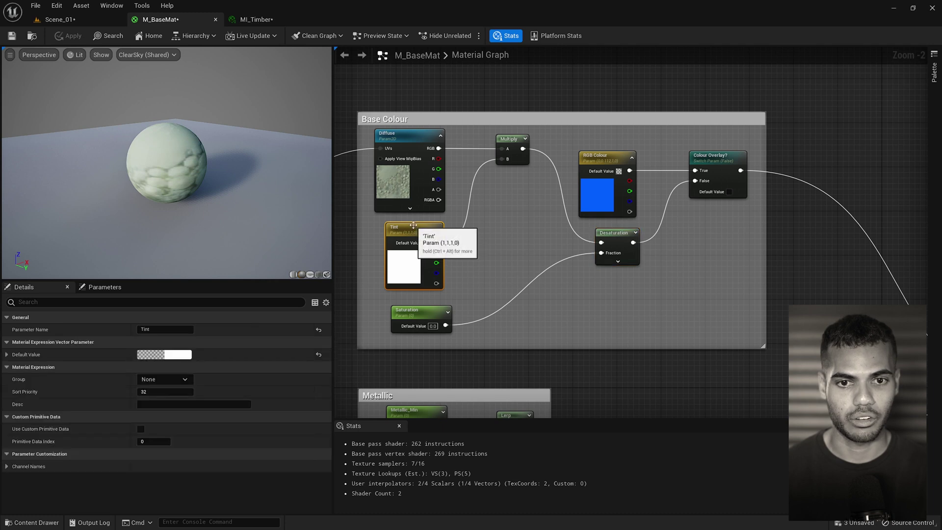
left_click(718, 160, "shift")
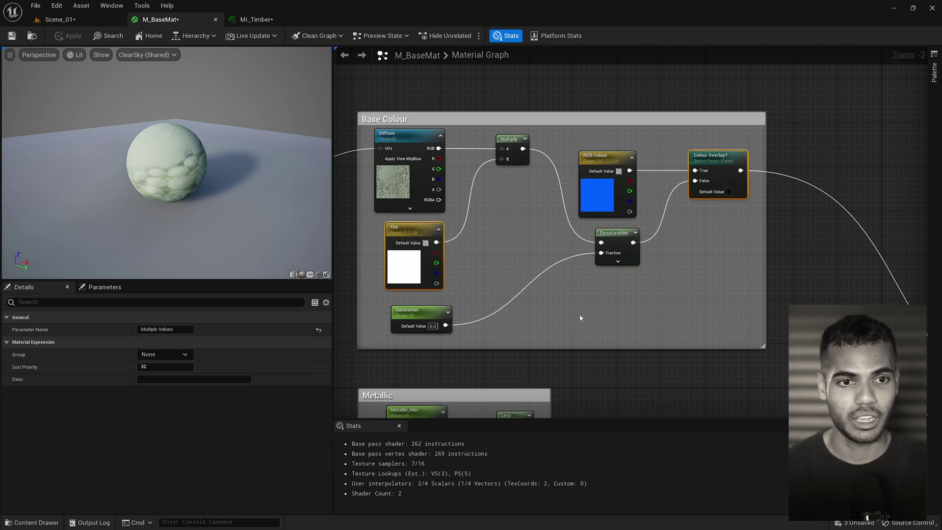
left_click(602, 159, "shift")
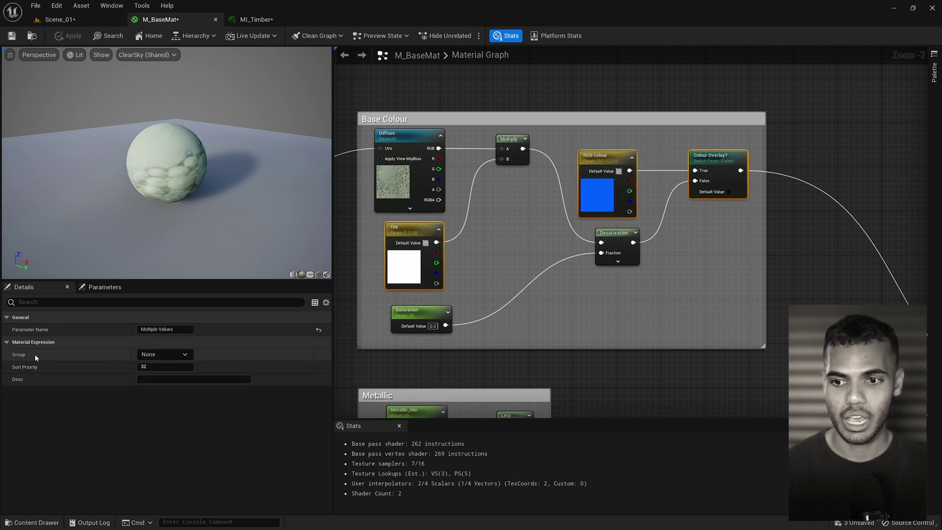
left_click(186, 355)
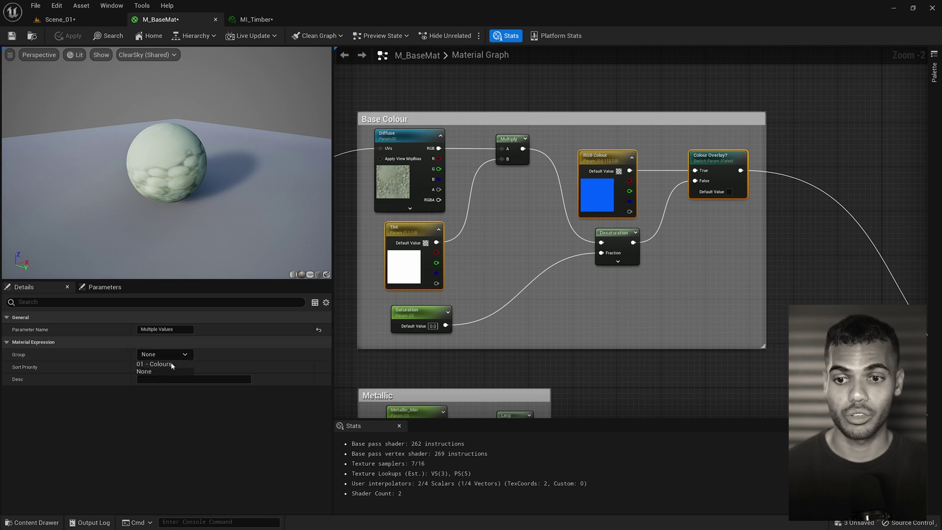
left_click(157, 364)
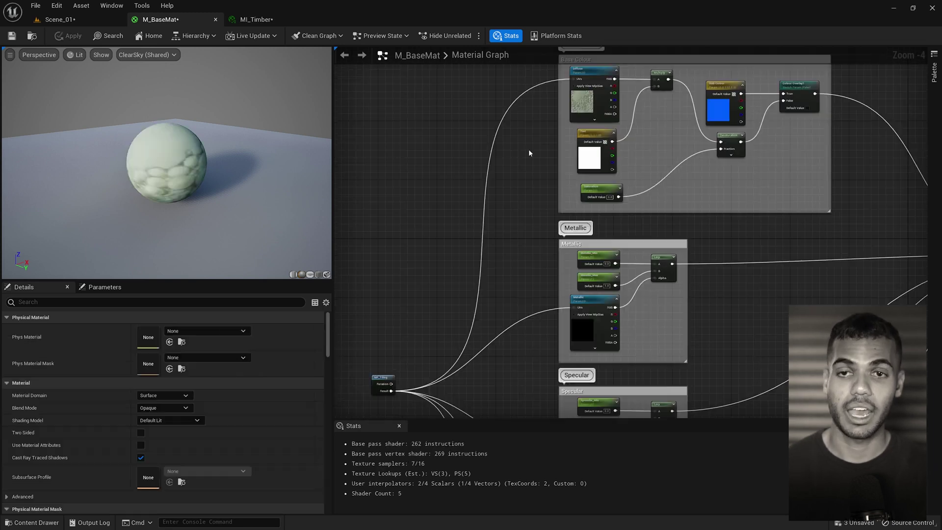
left_click(250, 20)
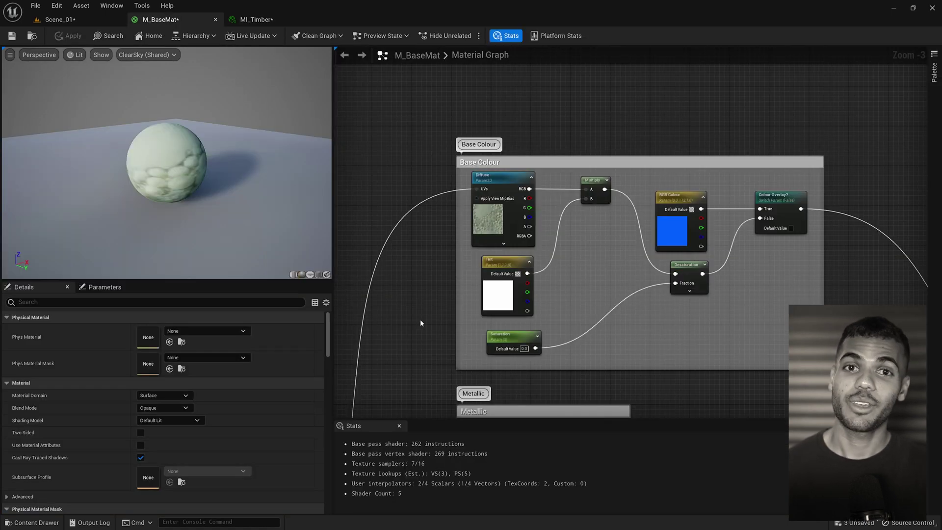
Set the Colour Overlay? parameter's sort priority to 31, apply the material and check the parameter order in MI_Timber.
left_click(672, 231)
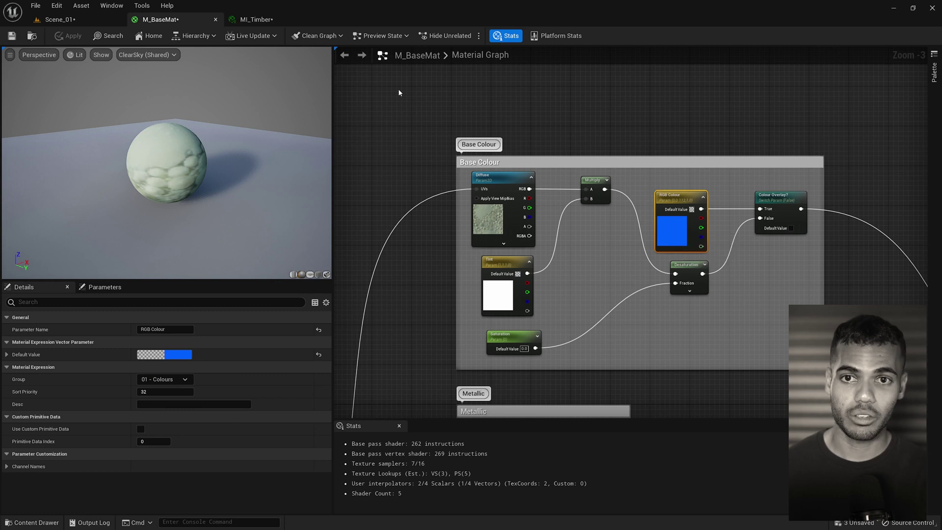
left_click(284, 22)
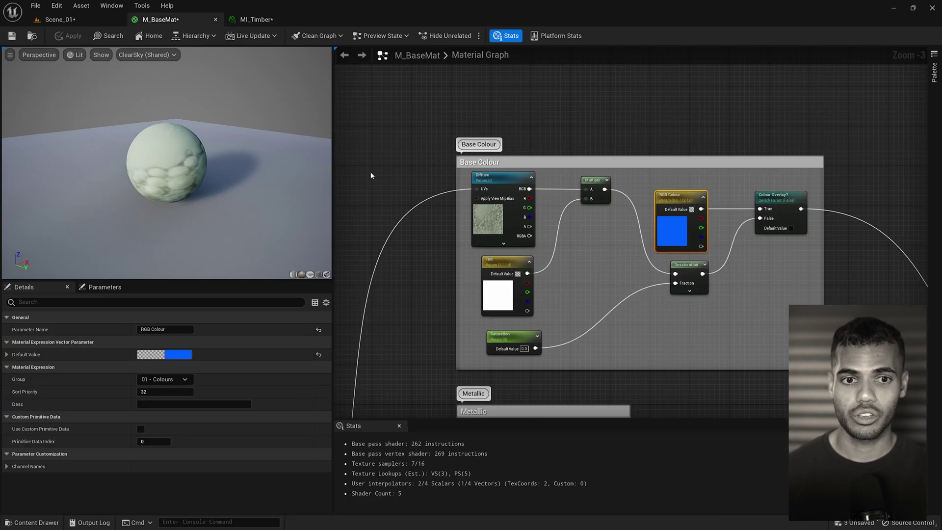
left_click(495, 291)
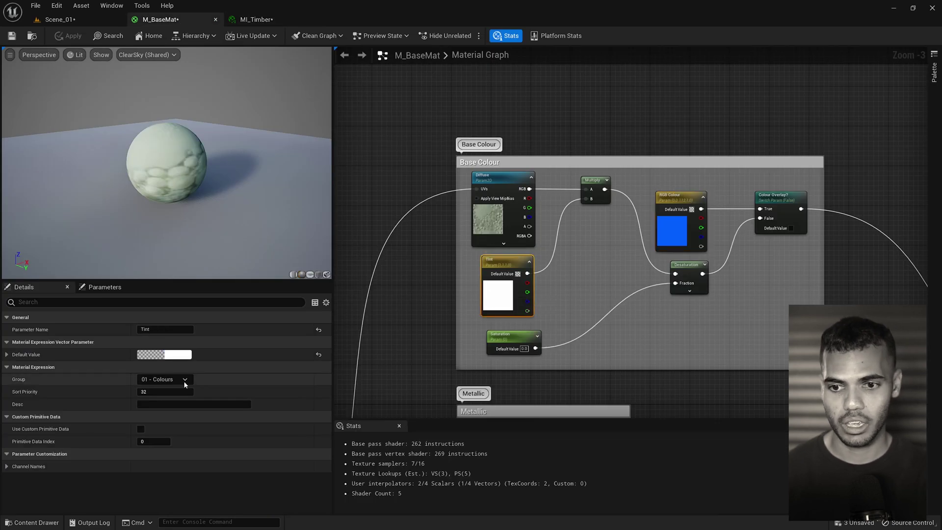
left_click(500, 336)
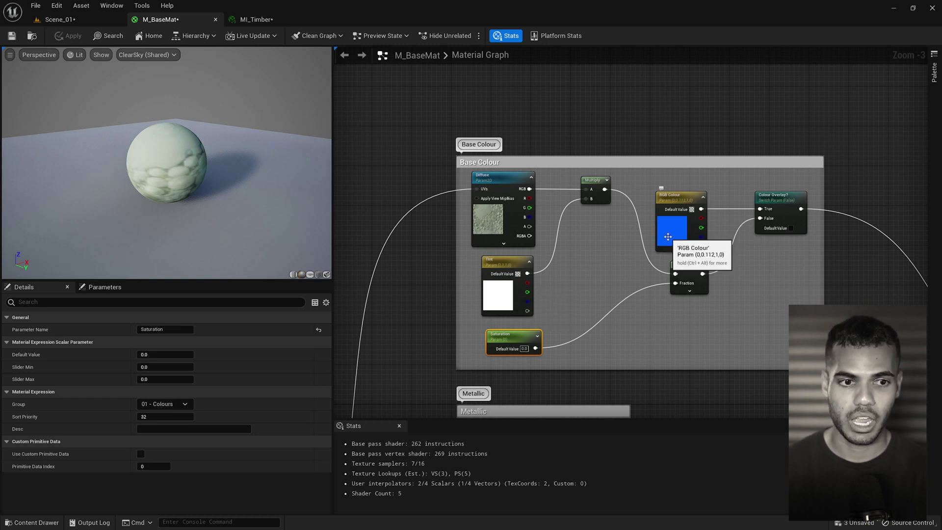
left_click(772, 199)
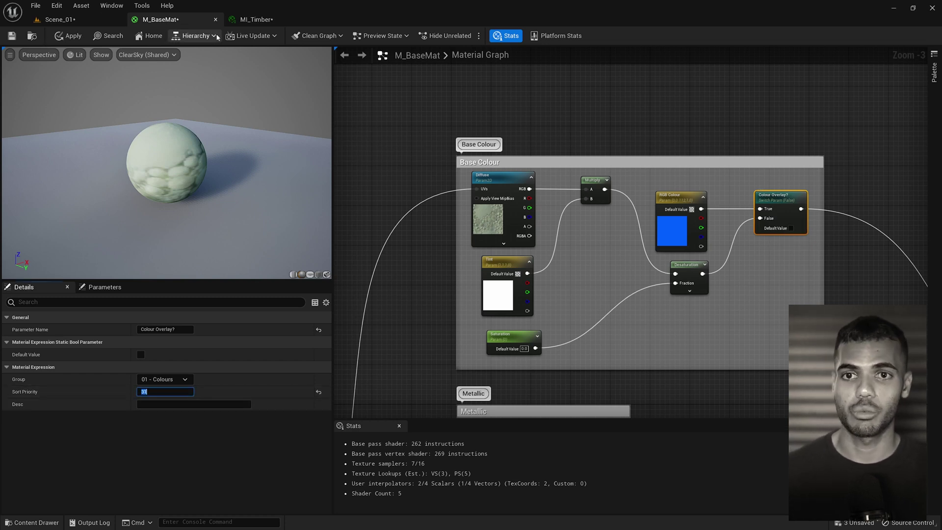
left_click(66, 34)
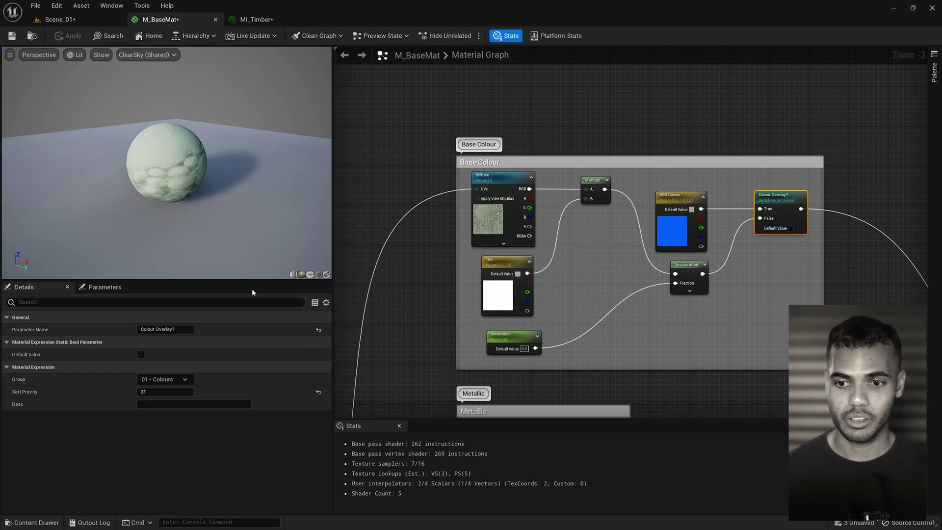
left_click(256, 19)
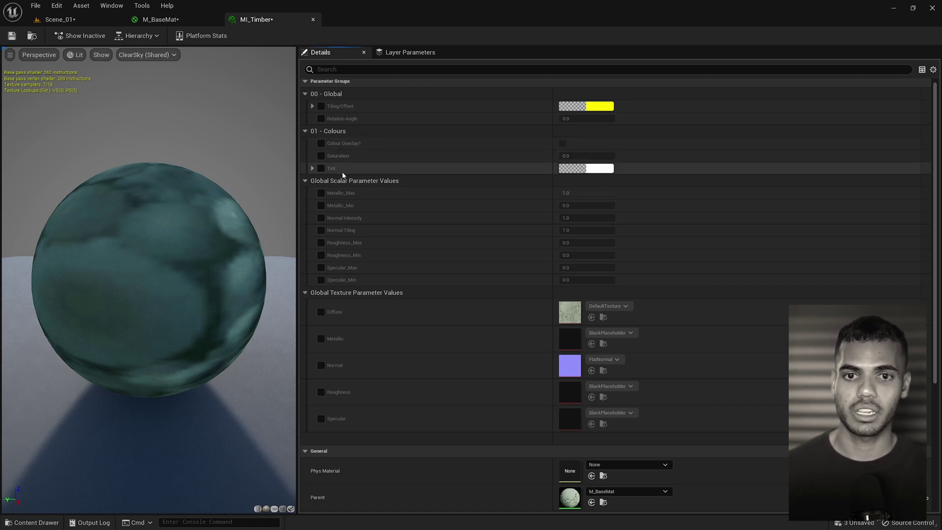
Edit the Saturation parameter's sort priority in M_BaseMat, apply the material and return to MI_Timber.
left_click(160, 19)
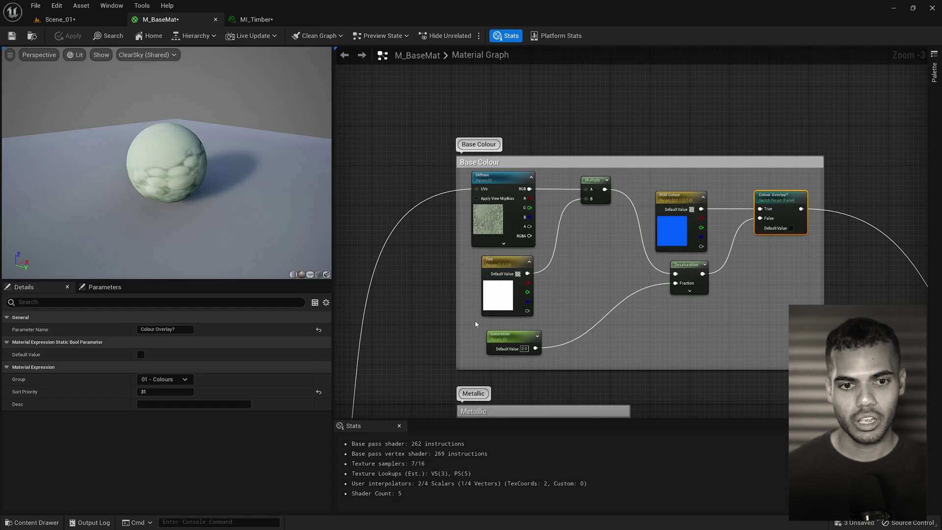
left_click(686, 265)
left_click(494, 337)
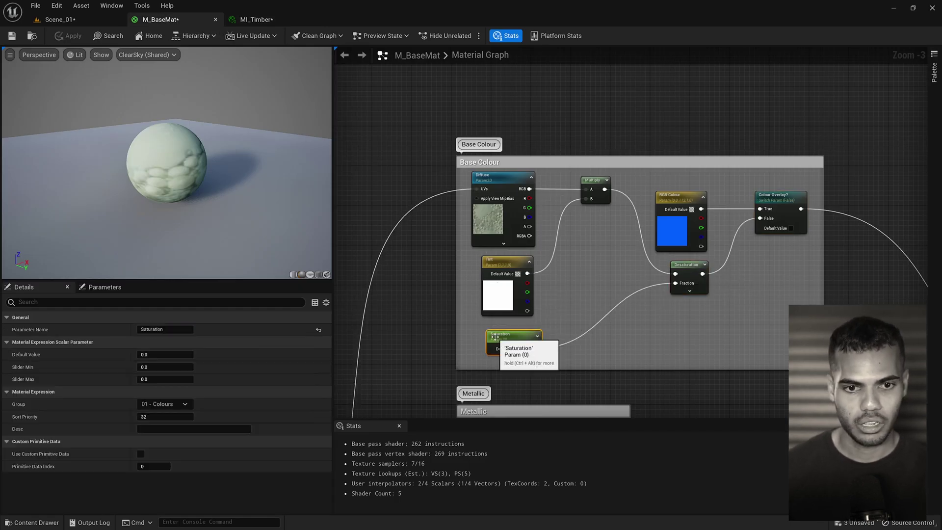
left_click(161, 416)
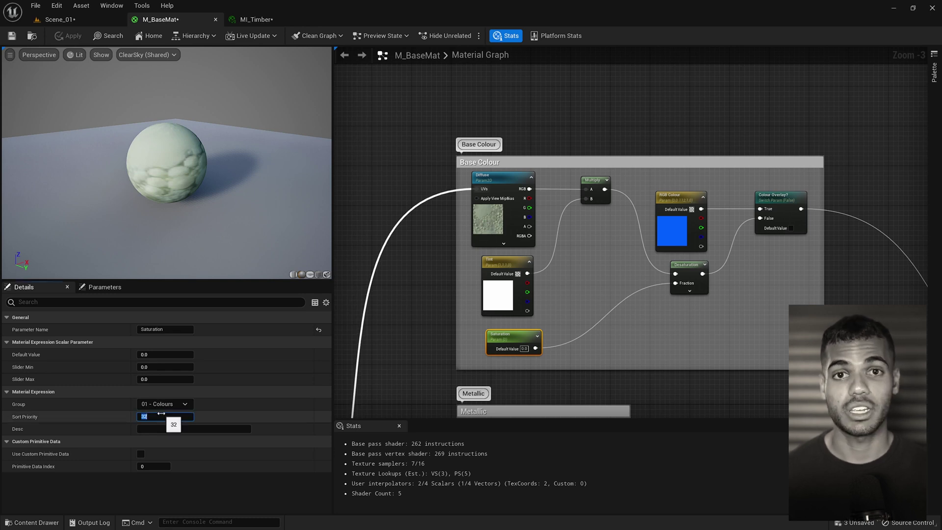
left_click(73, 35)
left_click(267, 22)
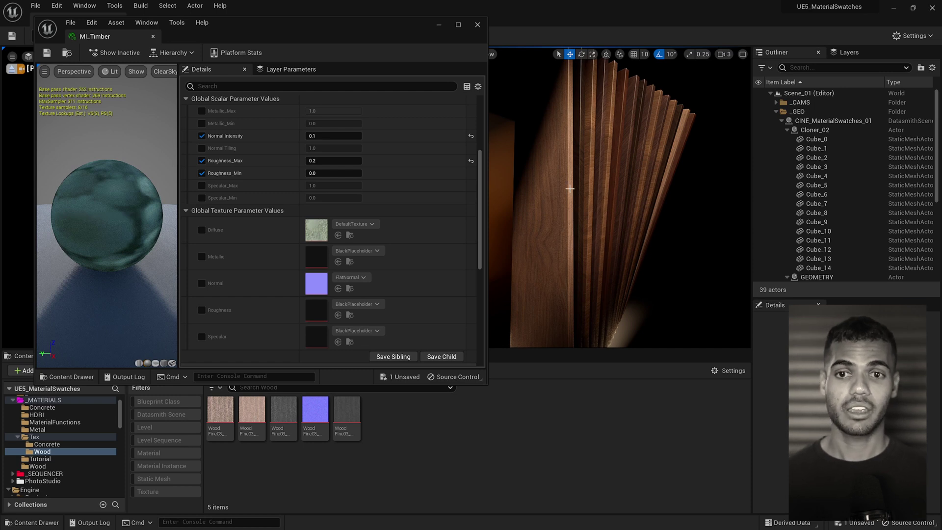
Apply the MI_Timber instance from the Tutorial folder to the first timber panel, Cube_0, in the scene.
left_click_drag(128, 210, 105, 219)
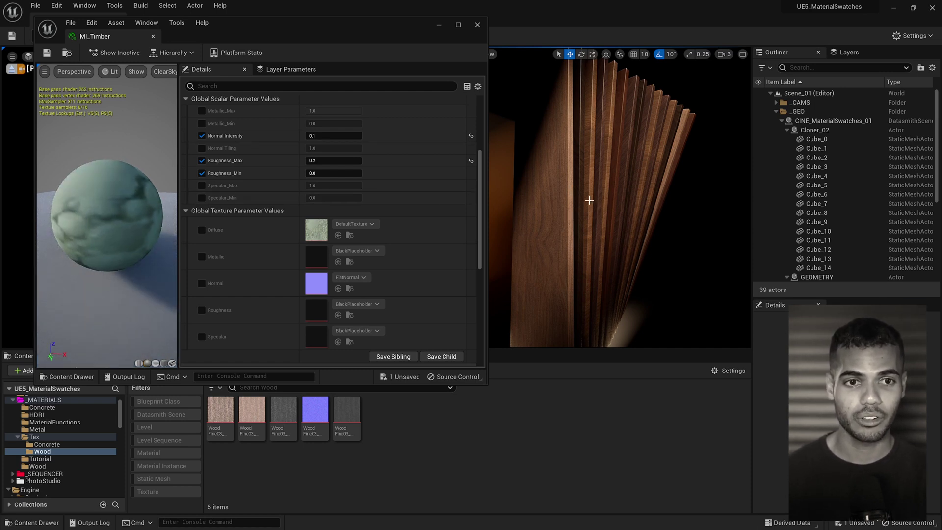
right_click_drag(598, 192, 604, 185)
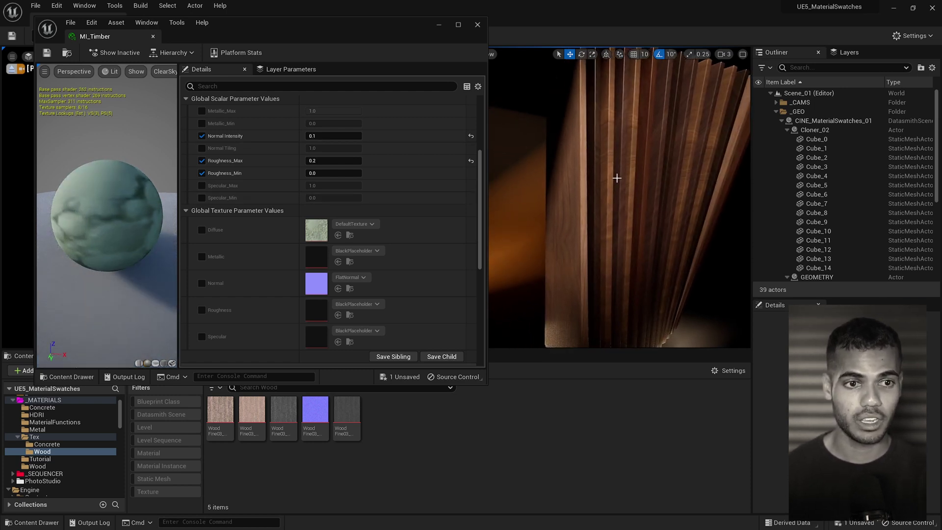
scroll(616, 178, "down", 4)
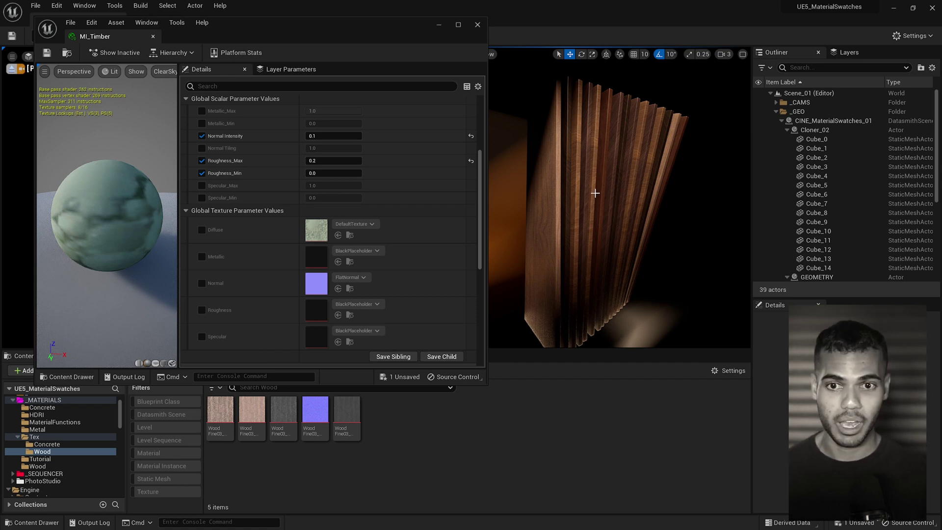
left_click(542, 221)
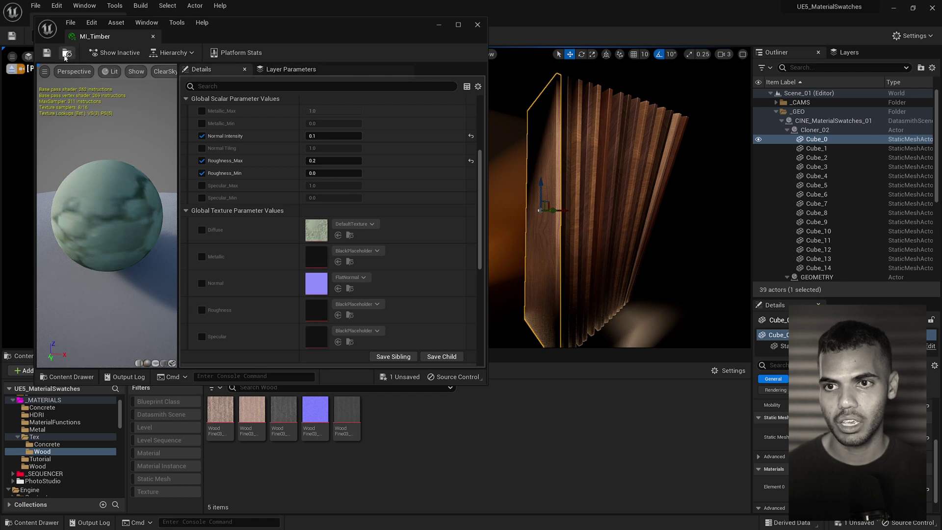
left_click(41, 459)
left_click(252, 416)
left_click_drag(251, 417, 546, 231)
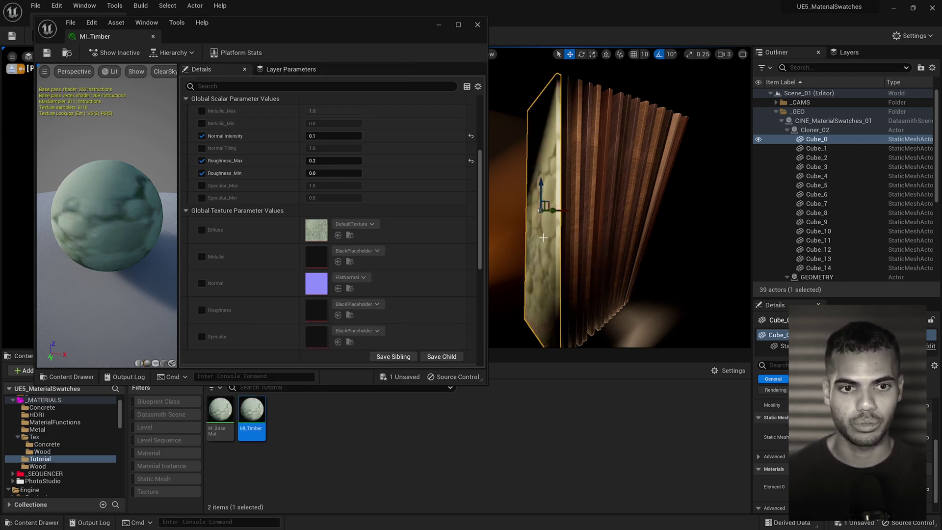
right_click_drag(546, 244, 449, 247)
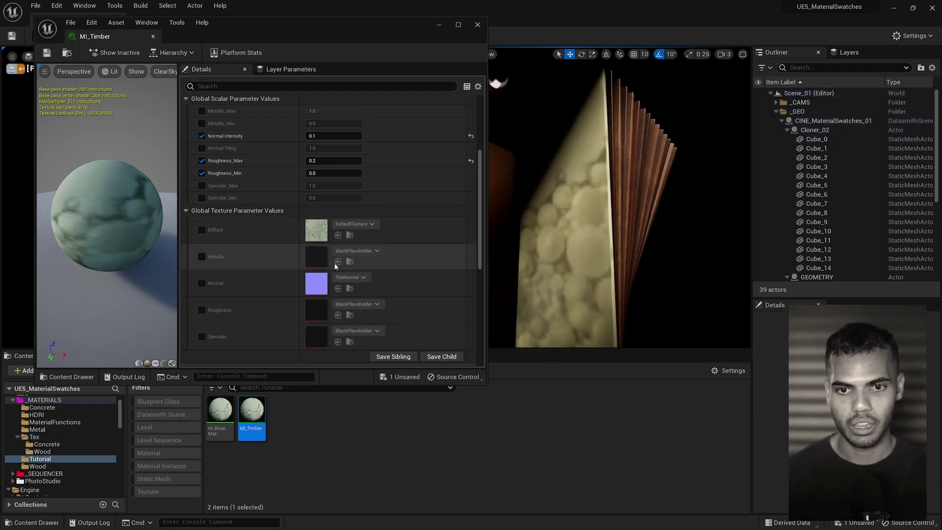
Show the Tex/Wood textures and enable MI_Timber's Diffuse, Metallic, Normal, Roughness and Specular texture overrides.
left_click(42, 451)
left_click(202, 230)
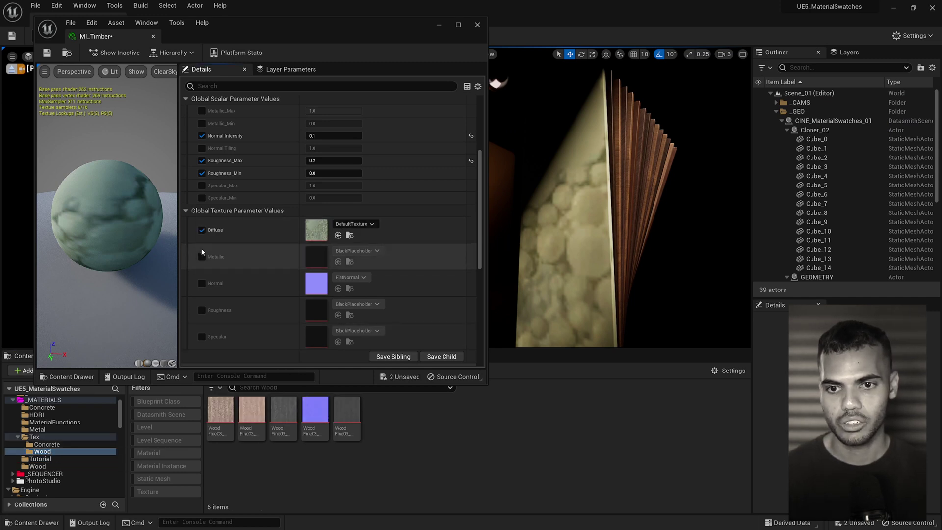
left_click(202, 256)
left_click(202, 283)
left_click(202, 310)
left_click(202, 336)
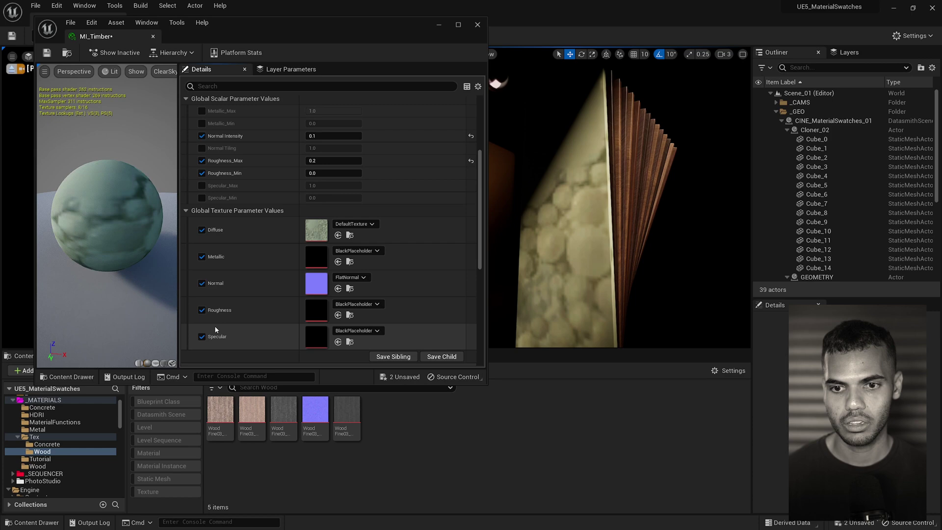
Assign the WoodFine03 COL_VAR2, NRM, REFL and GLOSS textures to MI_Timber's Diffuse, Normal, Roughness and Specular, and disable the Metallic override.
left_click(285, 414)
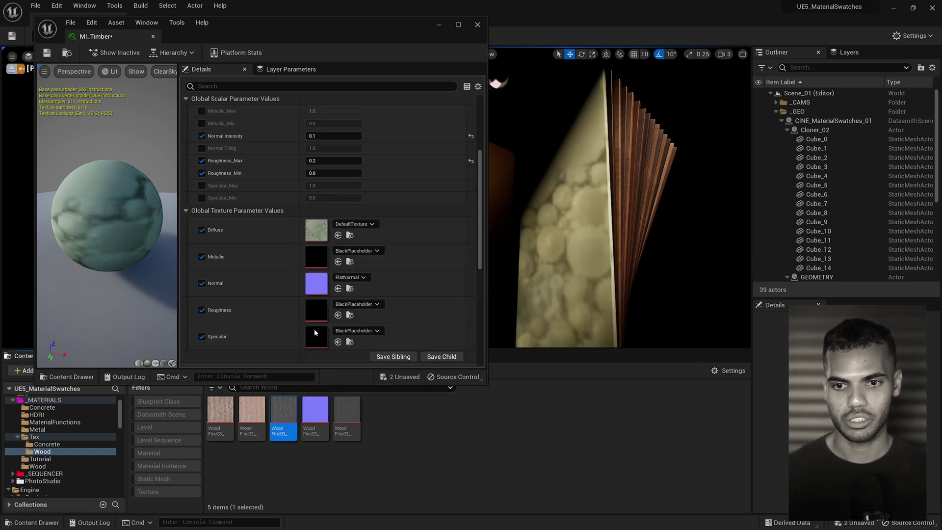
left_click(230, 408)
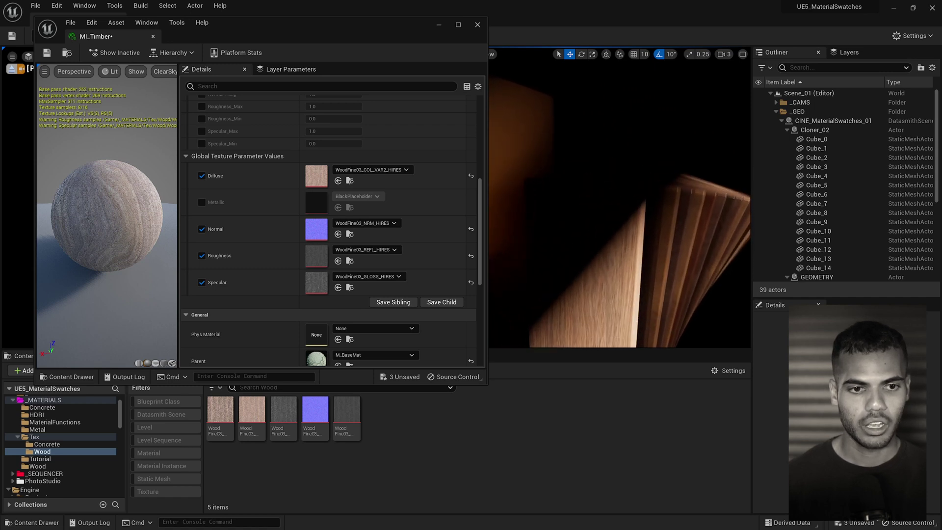
Enable MI_Timber's Normal Intensity override and set it to 0.1.
scroll(226, 317, "up", 4)
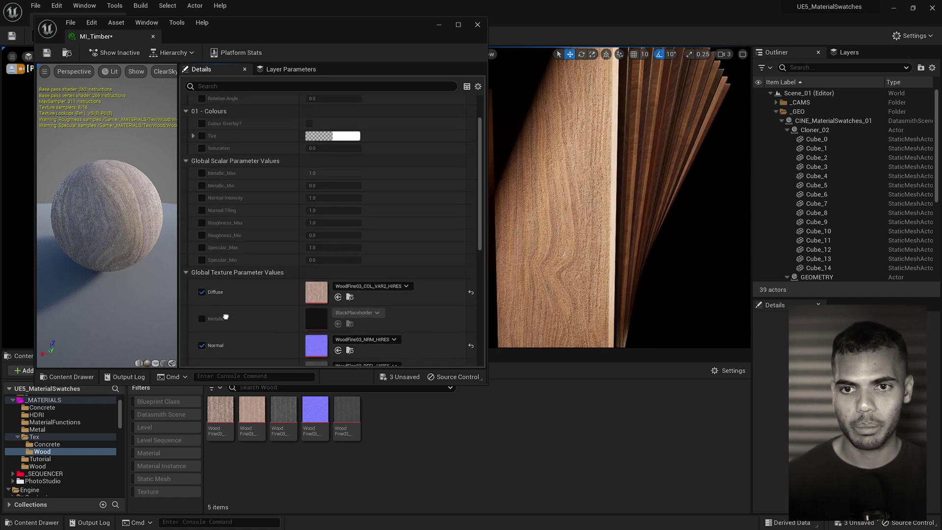
left_click(201, 204)
left_click(335, 205)
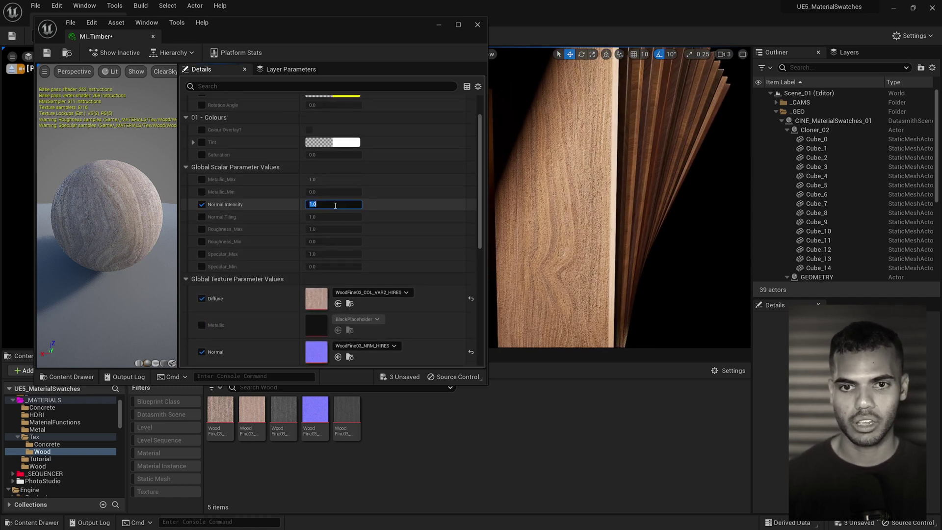
type(".1")
key("Return")
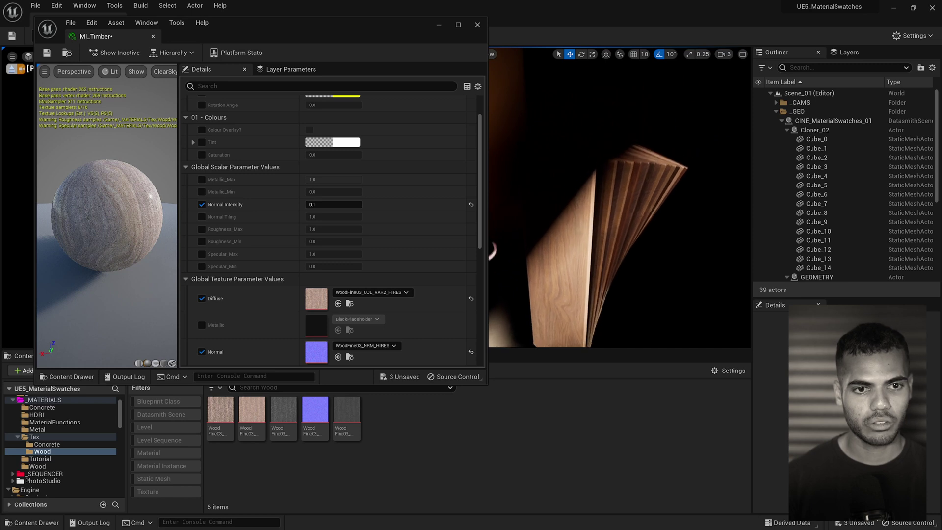
Enable MI_Timber's Tint override and darken it to a neutral grey with a value of about 0.497.
scroll(210, 168, "up", 2)
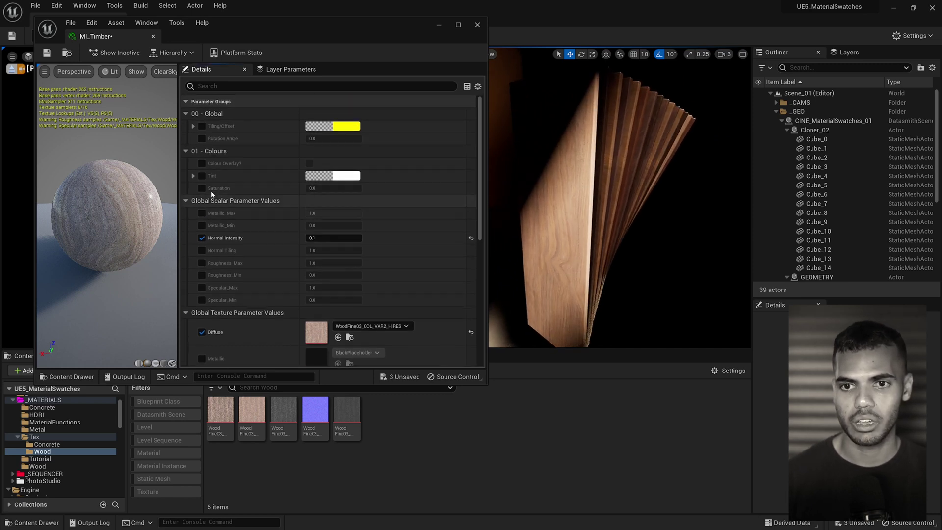
left_click(193, 175)
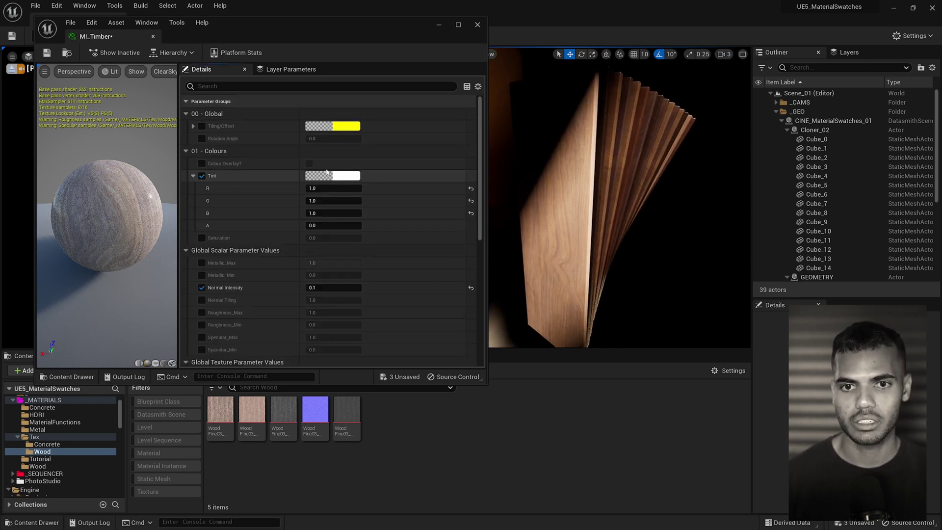
left_click(352, 176)
left_click_drag(469, 186, 323, 185)
left_click(343, 241)
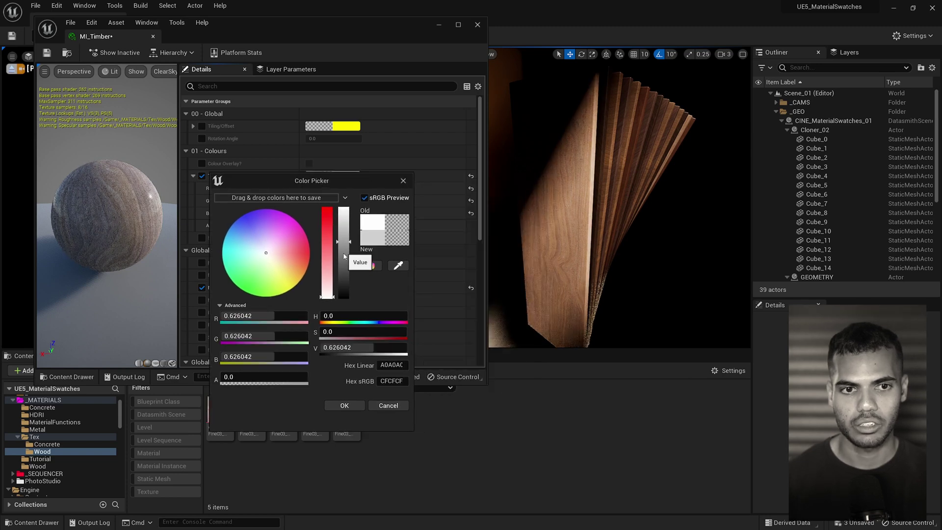
left_click(344, 254)
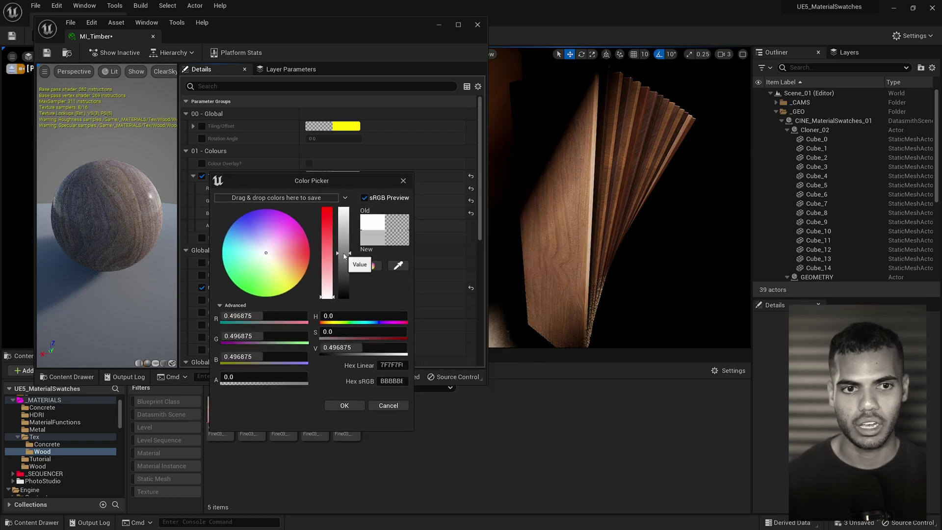
left_click(344, 405)
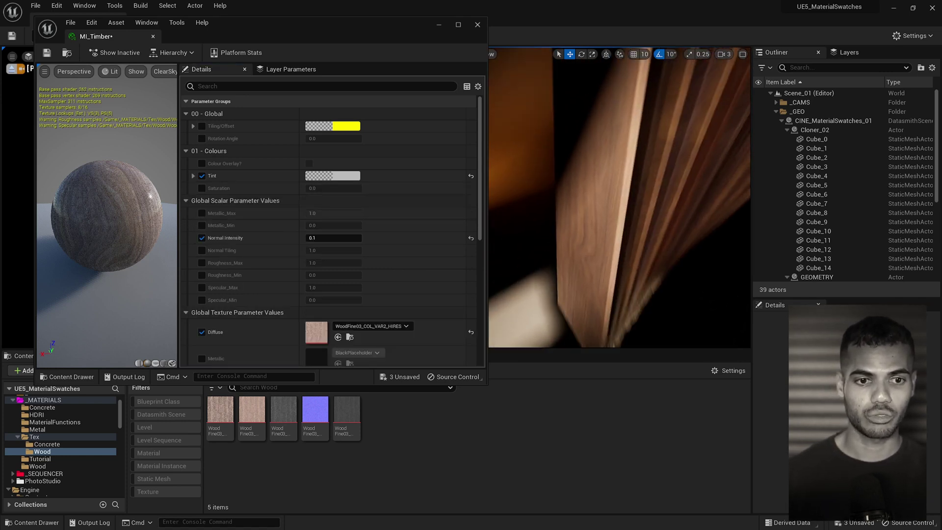
Enable MI_Timber's Saturation override and set it to 1.0.
left_click(202, 188)
left_click(331, 188)
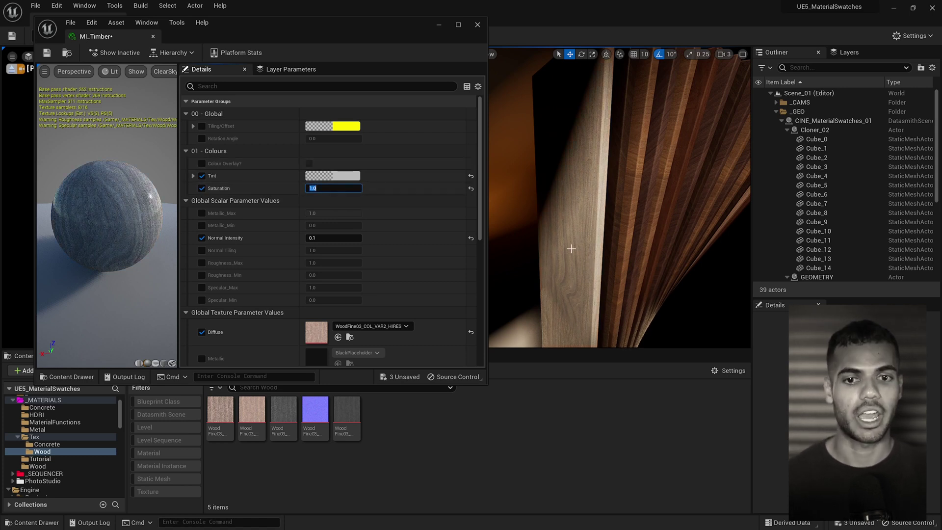
In M_BaseMat, insert a OneMinus node between Saturation and Desaturation's Fraction input, set Saturation's default to 1.0 and apply the material.
scroll(314, 235, "down", 5)
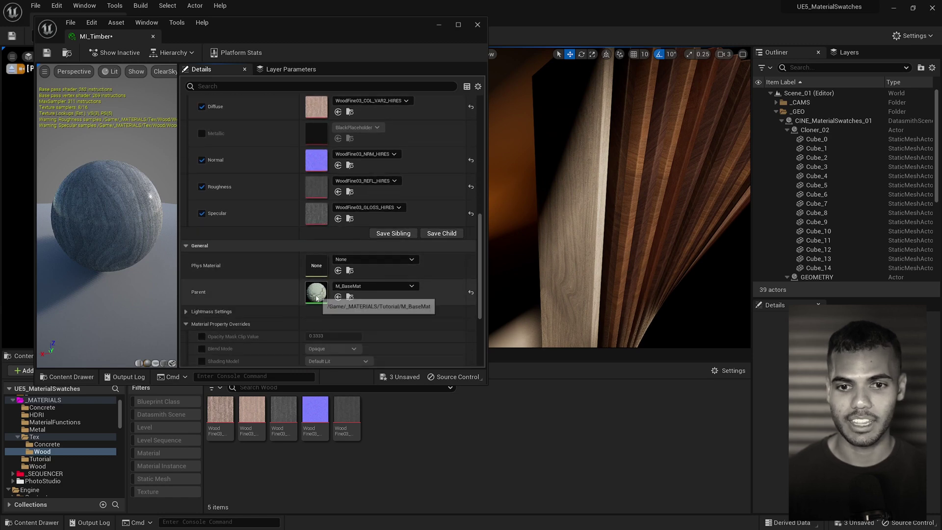
double_click(316, 294)
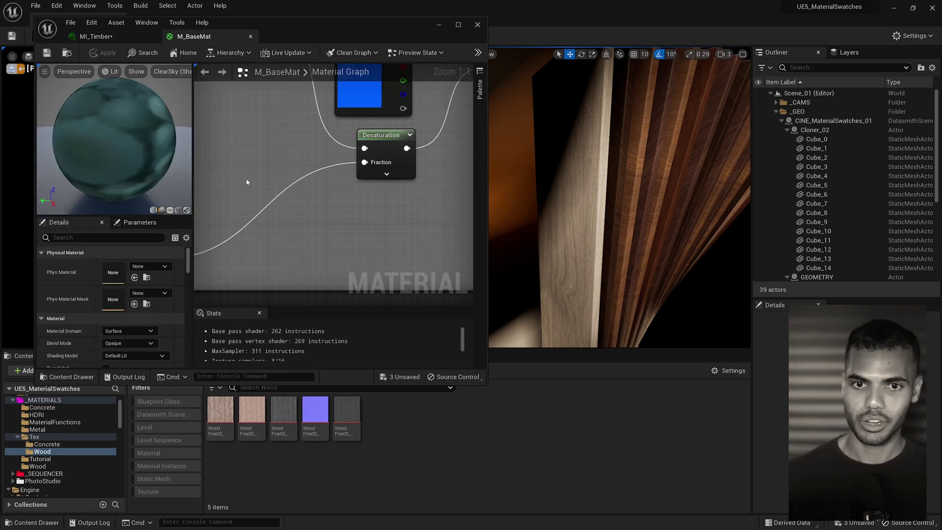
left_click(116, 38)
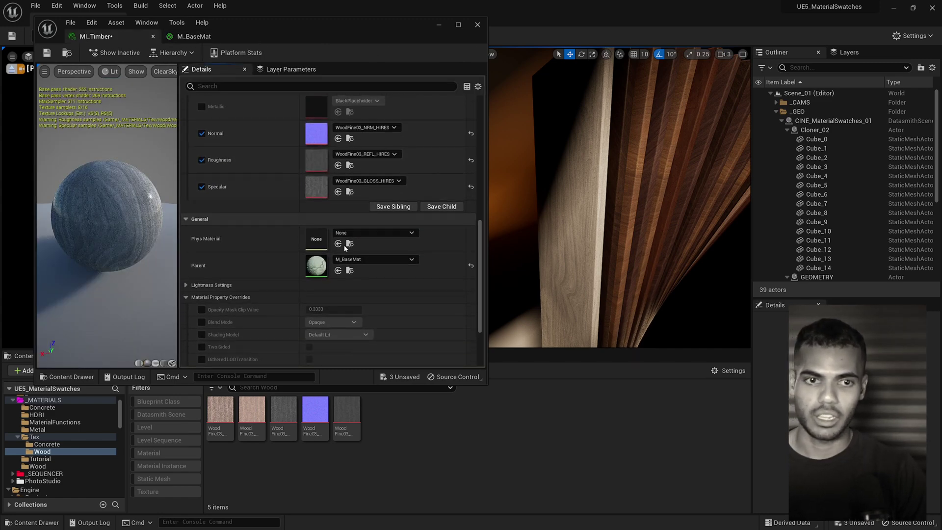
left_click(193, 36)
scroll(400, 214, "down", 2)
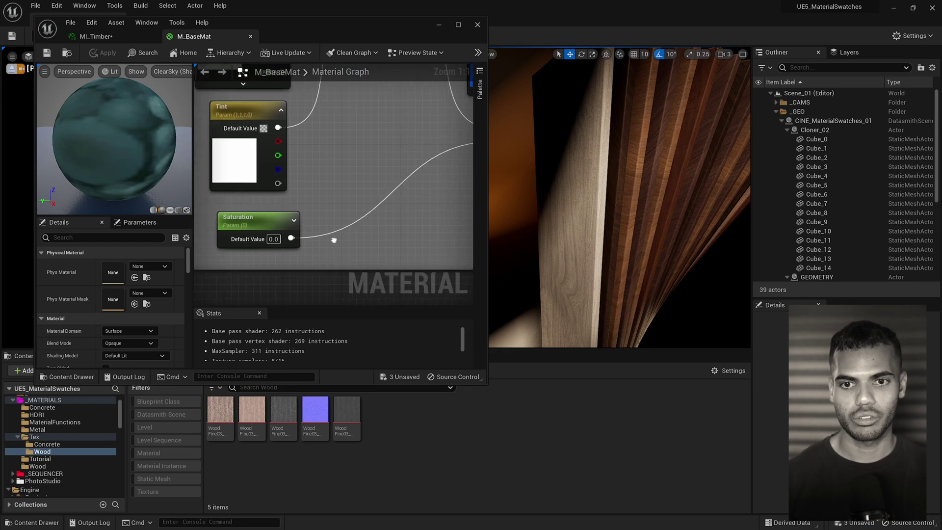
left_click_drag(278, 238, 342, 193)
type("onem")
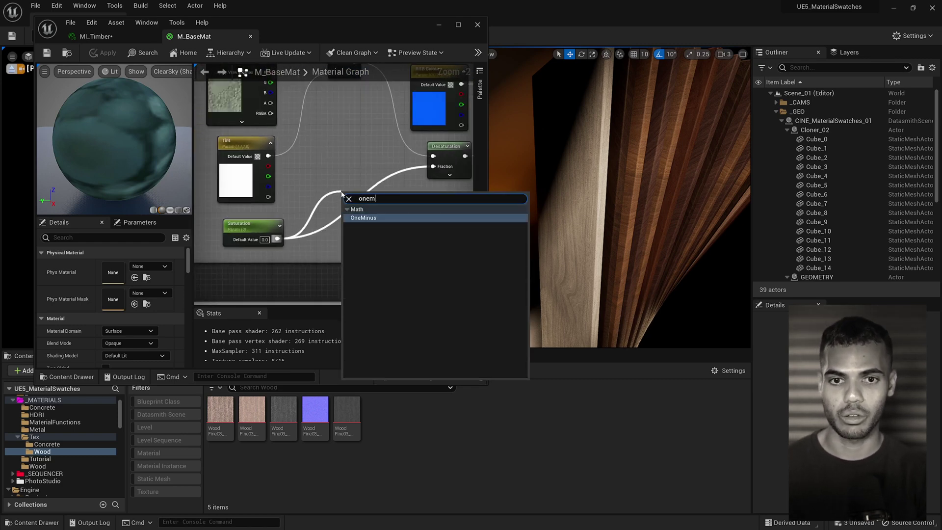
type("in")
key("Return")
left_click_drag(361, 206, 434, 167)
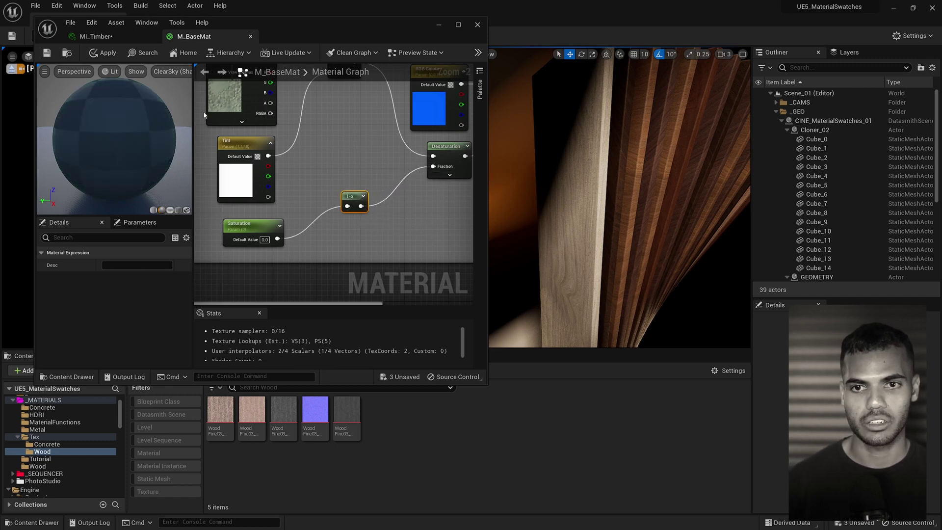
left_click(102, 54)
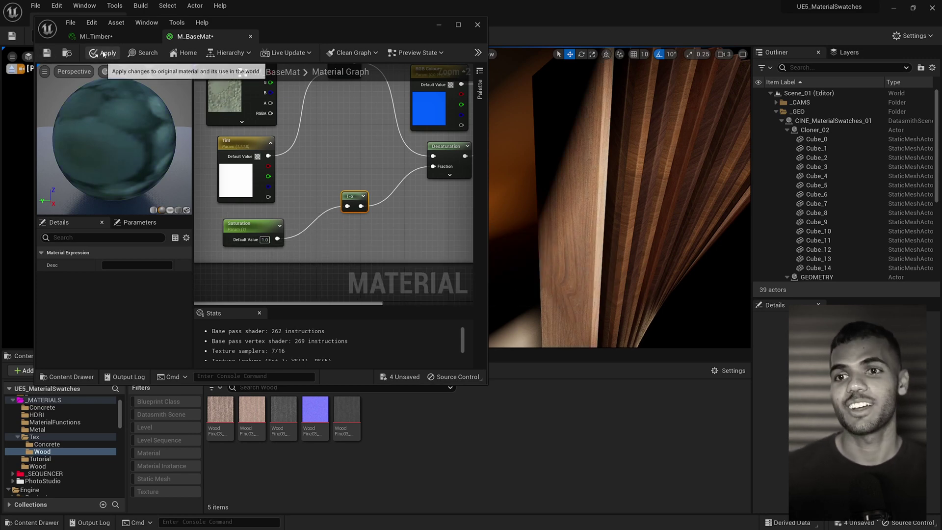
Test MI_Timber's Saturation at 0.0, then set it to 1.0.
left_click(96, 36)
scroll(256, 364, "up", 2)
left_click(336, 187)
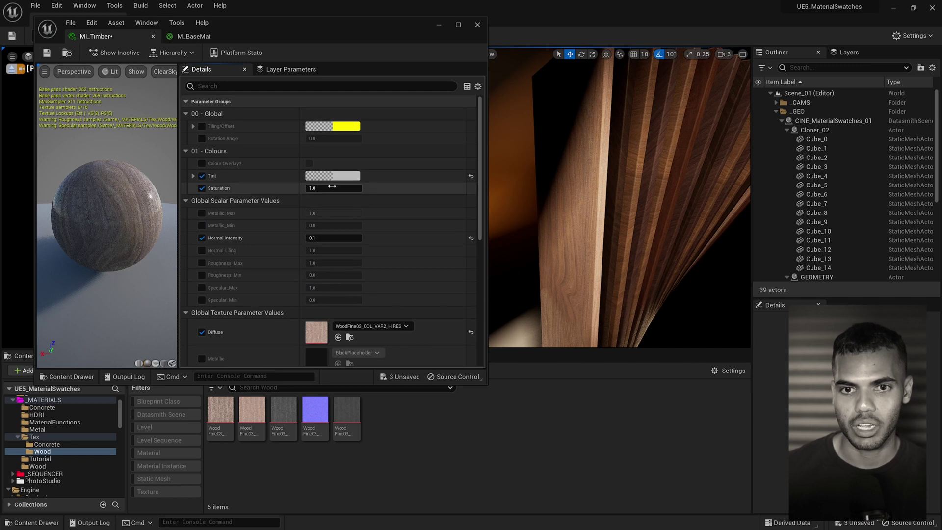
key("Return")
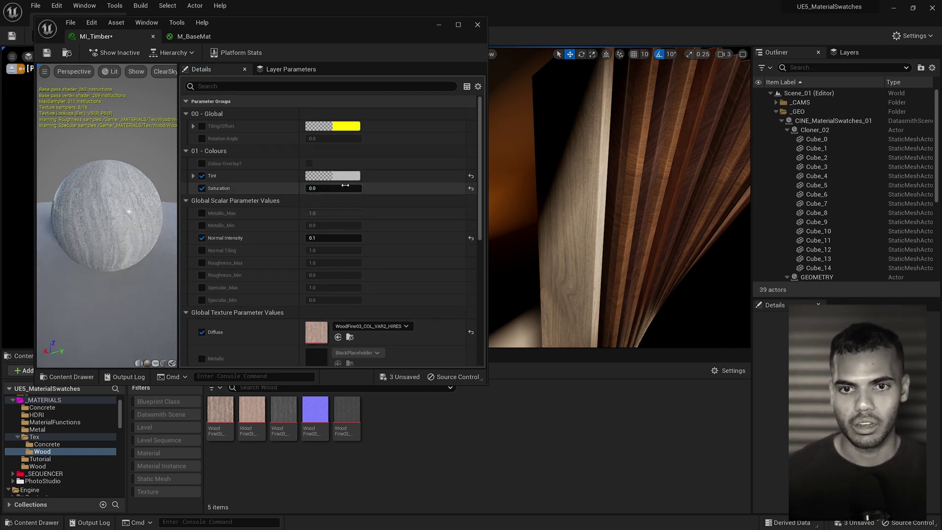
key("Return")
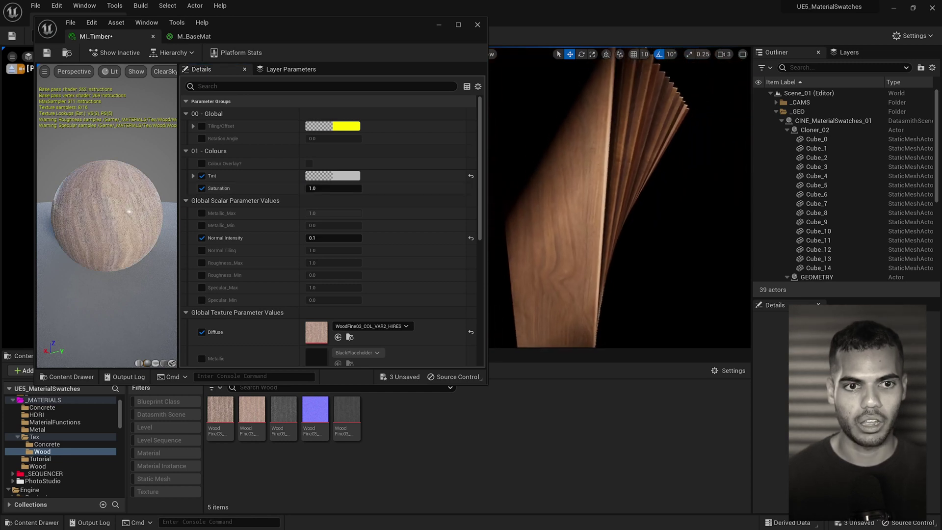
Try Saturation values of 3.0 and 2.0 in MI_Timber, then set it to 1.3.
left_click(320, 189)
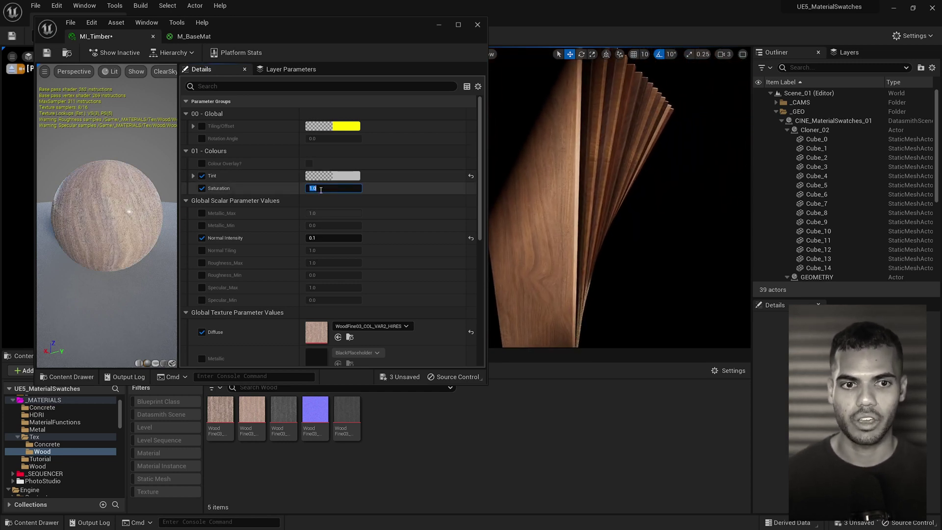
type("3")
key("Return")
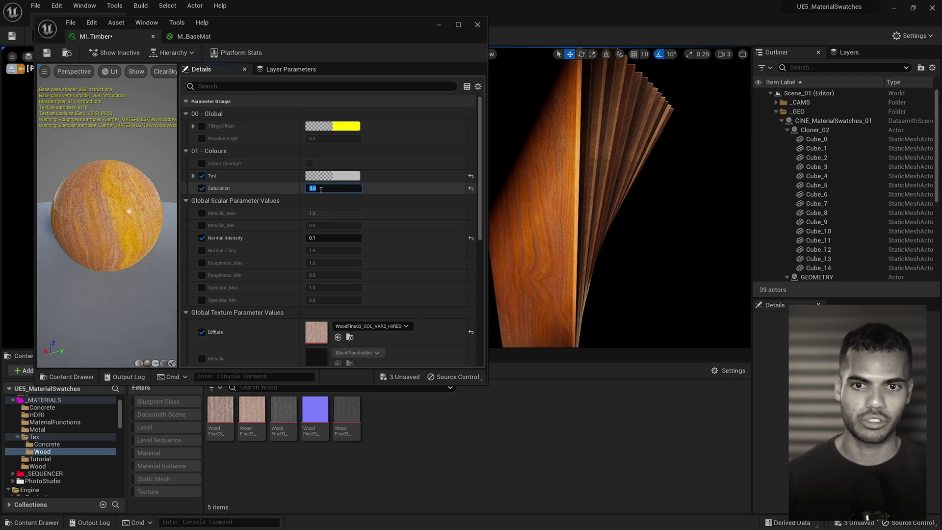
type("2")
key("Return")
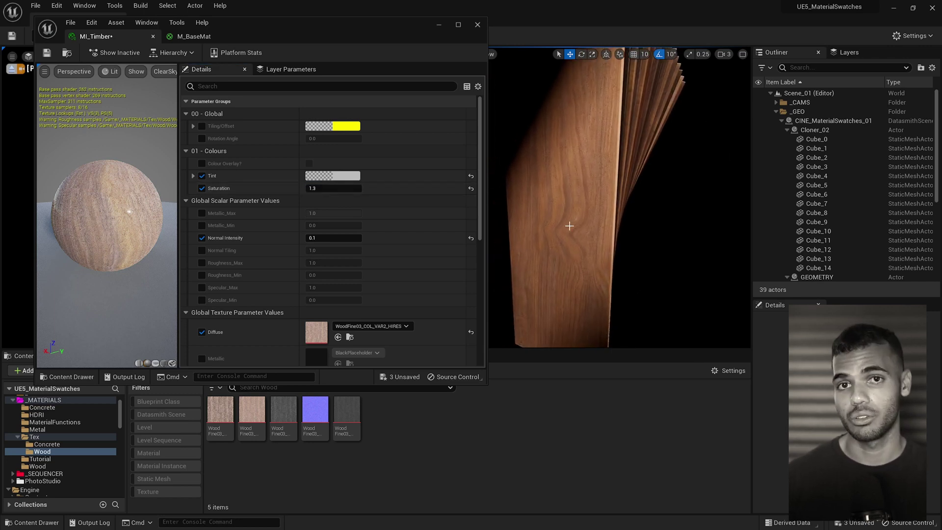
Close the material editor and duplicate MI_Timber in the Tutorial folder as MI_Timber1, MI_Timber2 and MI_Timber3.
left_click(477, 25)
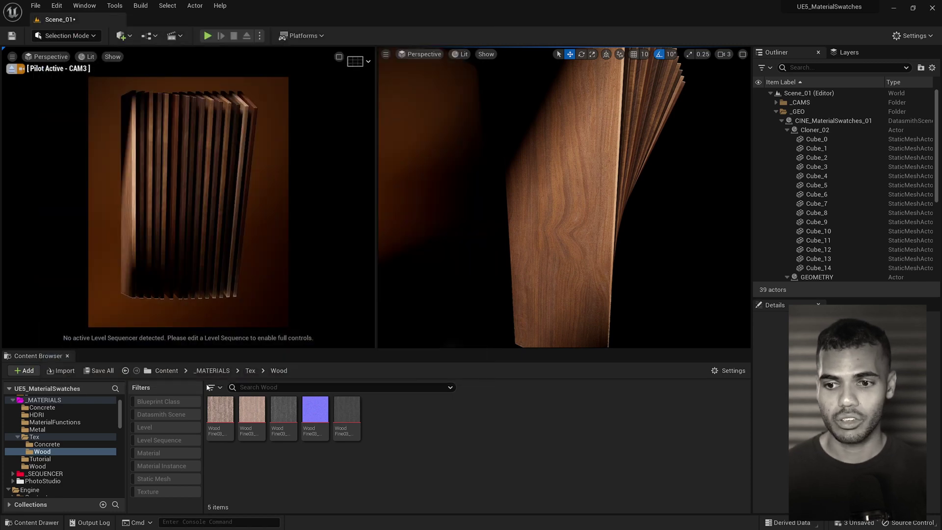
left_click(40, 459)
left_click(252, 417)
key("ctrl+d")
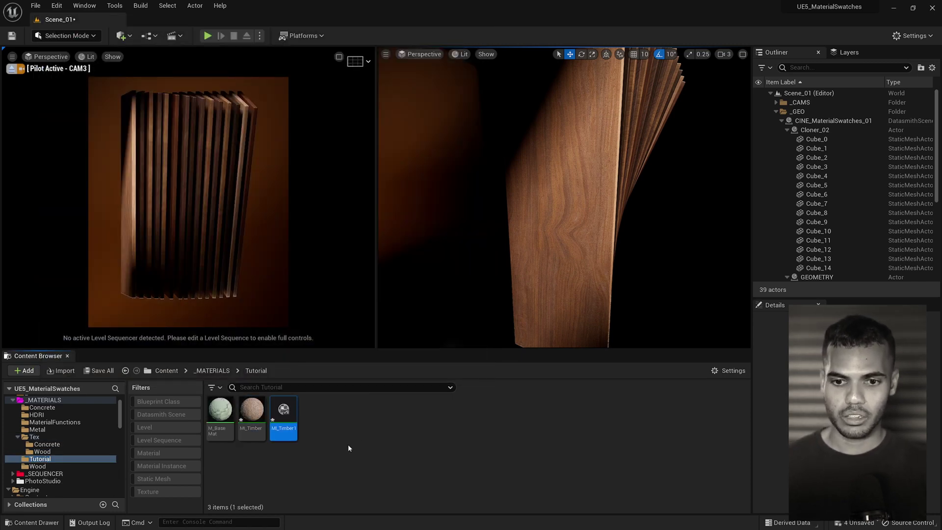
key("Return")
key("Return")
Apply the duplicated MI_Timber2 and MI_Timber3 instances to further timber panels in the scene, using MI_Timber3 on two of them.
right_click_drag(462, 275, 462, 279)
left_click_drag(312, 412, 483, 275)
left_click_drag(346, 412, 544, 306)
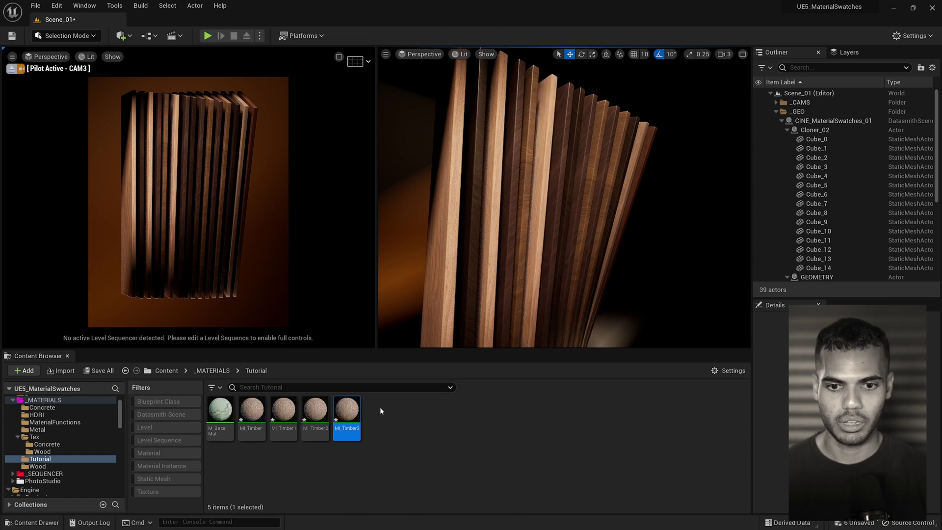
left_click_drag(346, 412, 505, 285)
Open MI_Timber3 and set its Tint to a muted red, hex sRGB BB7F7F.
double_click(347, 412)
left_click(344, 176)
left_click(467, 252)
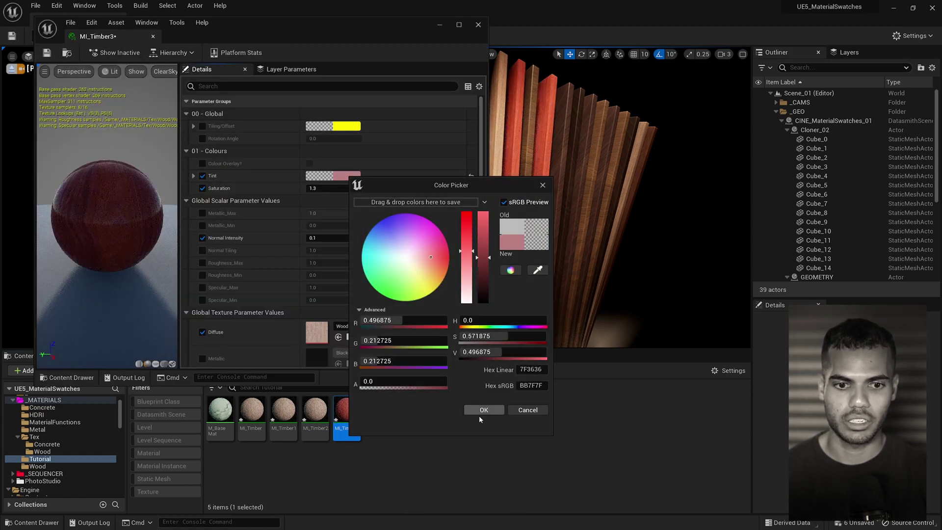
left_click(479, 410)
Enable MI_Timber3's Colour Overlay? override and switch the overlay on, keeping the scene panels in view.
left_click(203, 163)
left_click_drag(366, 26, 246, 46)
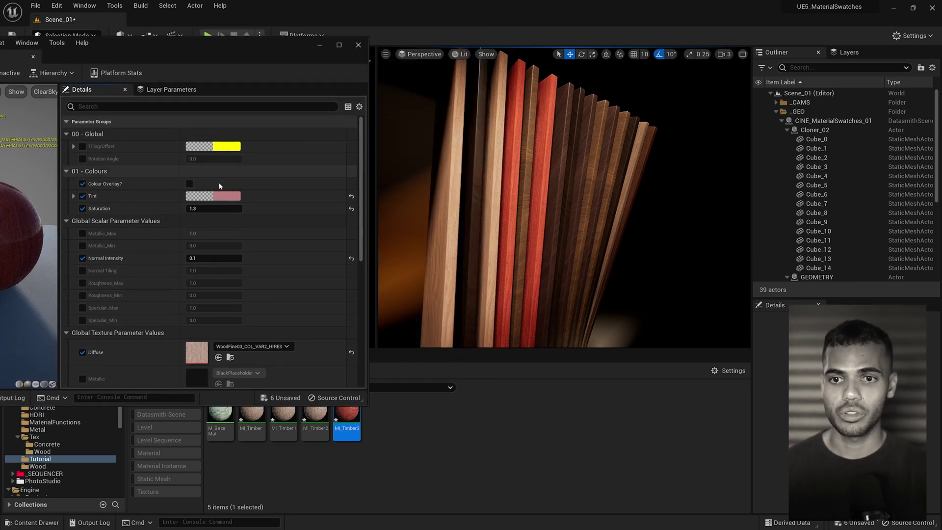
left_click(189, 184)
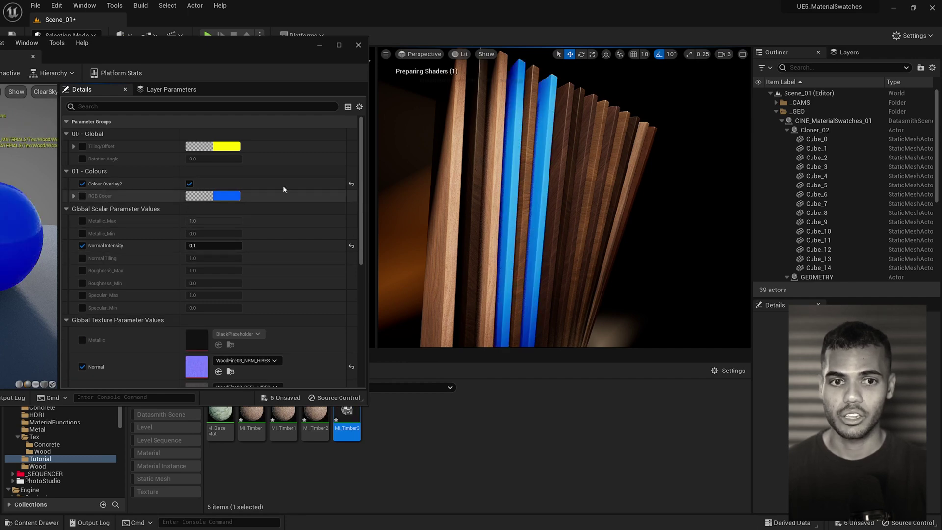
Enable the RGB Colour override, try another overlay colour and cancel it, then switch Colour Overlay? off.
left_click(82, 197)
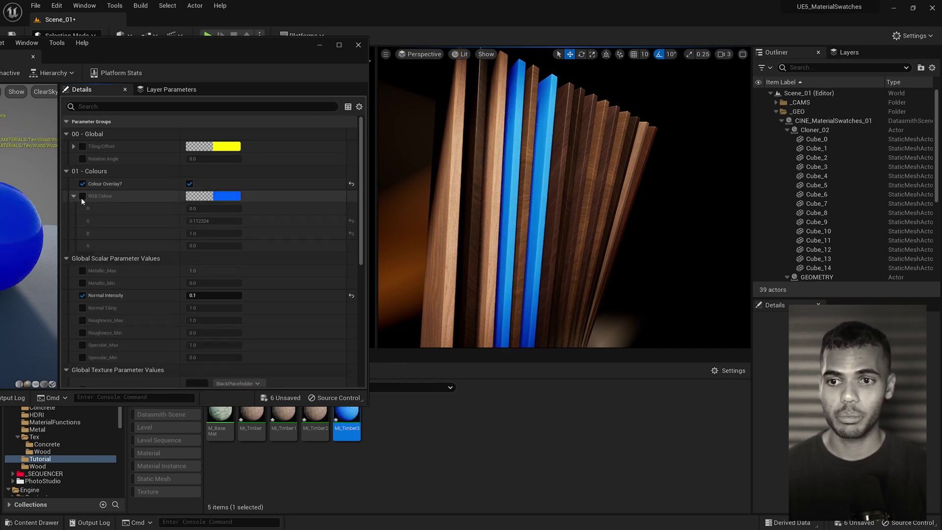
left_click(238, 196)
mouse_move(290, 275)
left_mouse_down()
mouse_move(303, 305)
mouse_move(315, 256)
mouse_move(287, 299)
mouse_move(305, 307)
mouse_move(272, 275)
mouse_move(321, 278)
left_mouse_up()
left_click(406, 427)
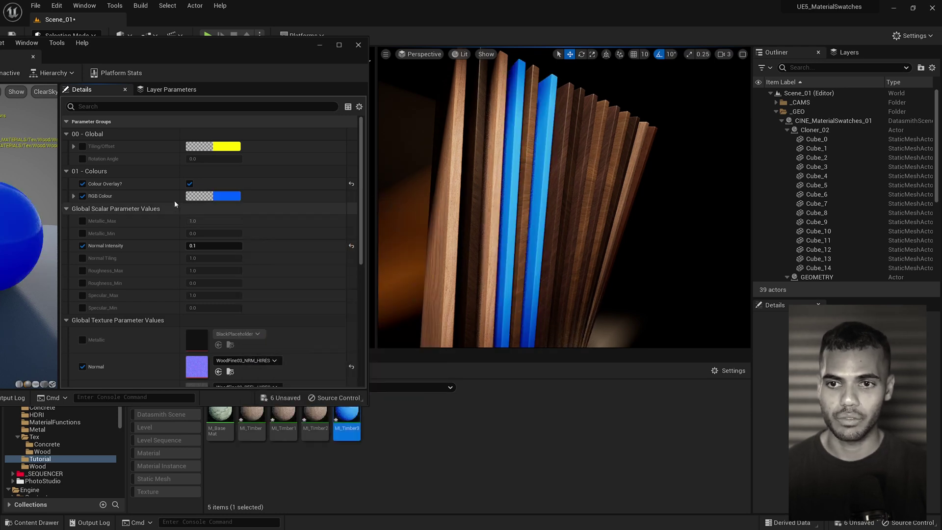
left_click(190, 183)
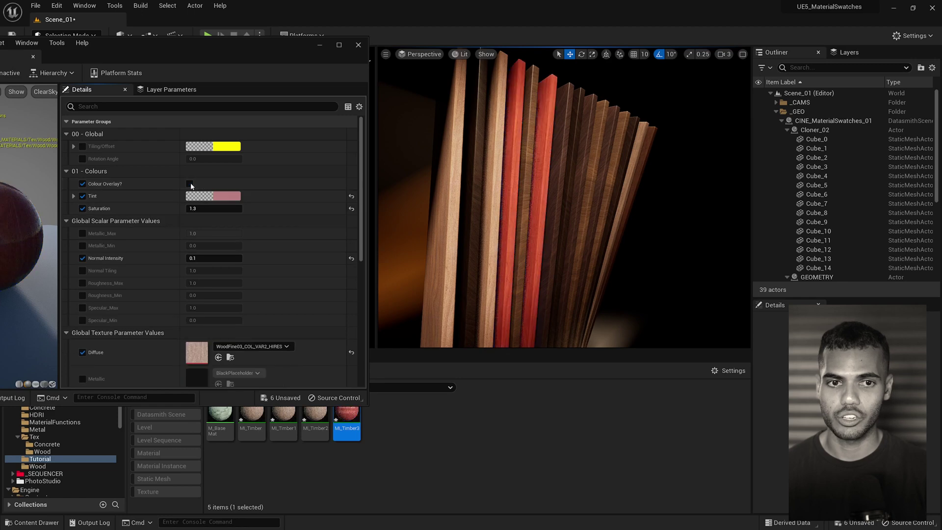
Set MI_Timber3's Tint to a fully desaturated grey and brighten it slightly.
left_click(232, 196)
left_click_drag(352, 289, 357, 334)
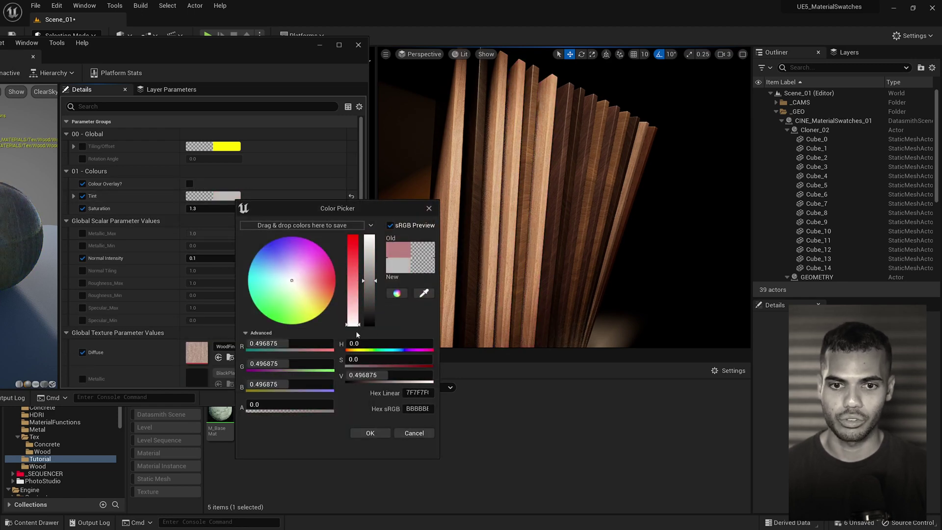
left_click_drag(367, 276, 374, 255)
left_click(370, 433)
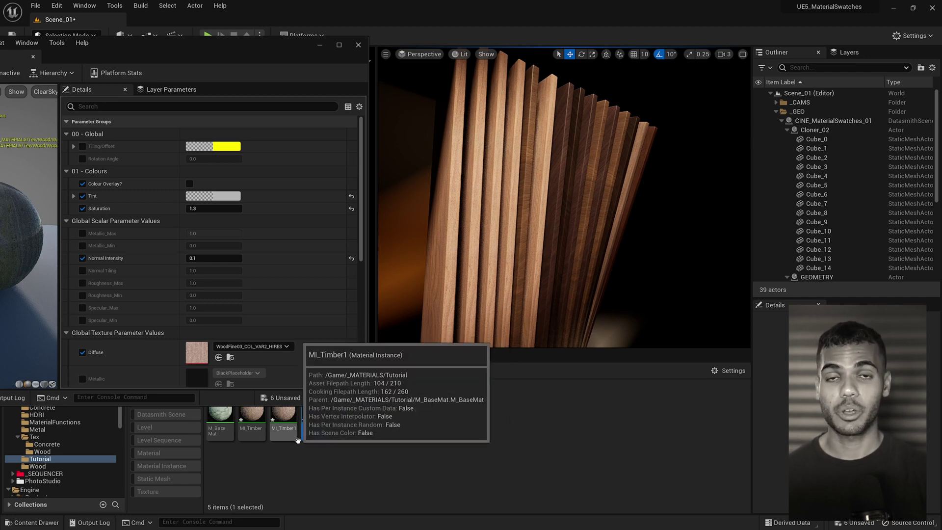
Close the timber instance editor and look through the Concrete texture folder and the Wood material instances.
left_click(358, 45)
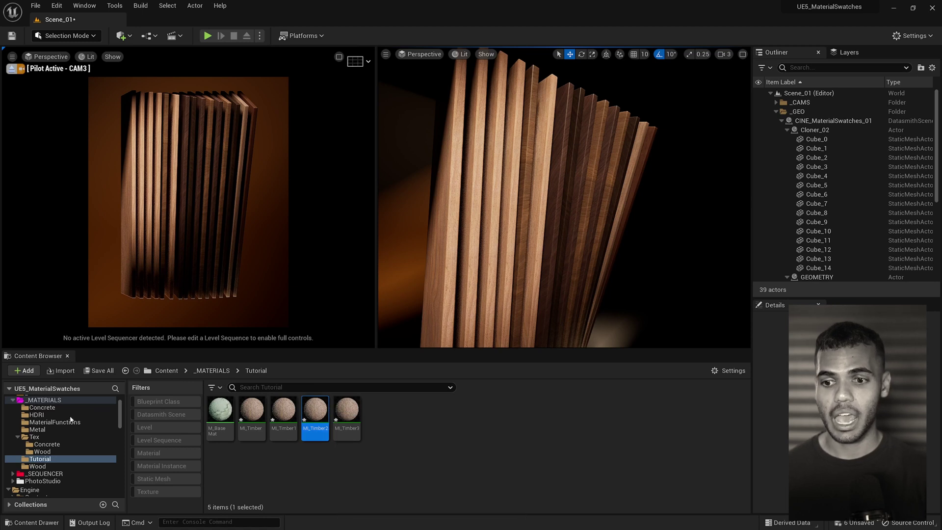
left_click(56, 444)
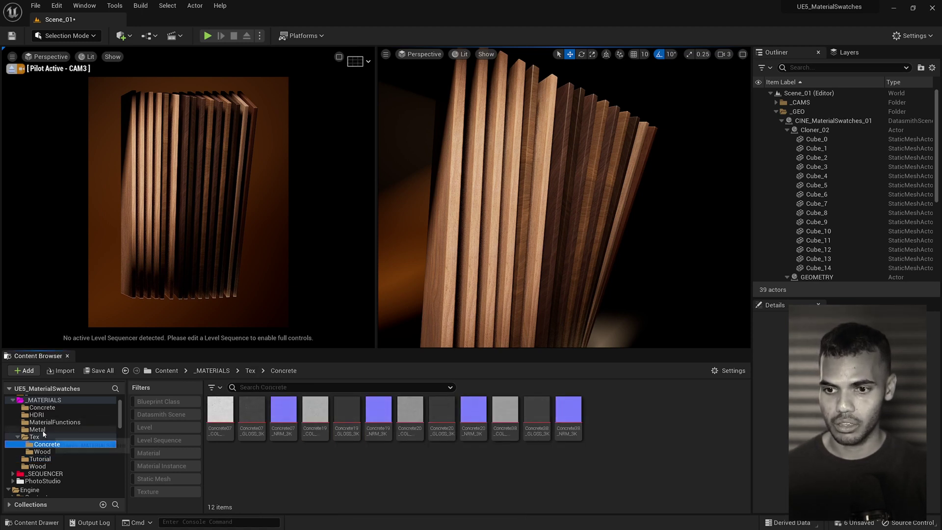
left_click(38, 466)
left_click(228, 417)
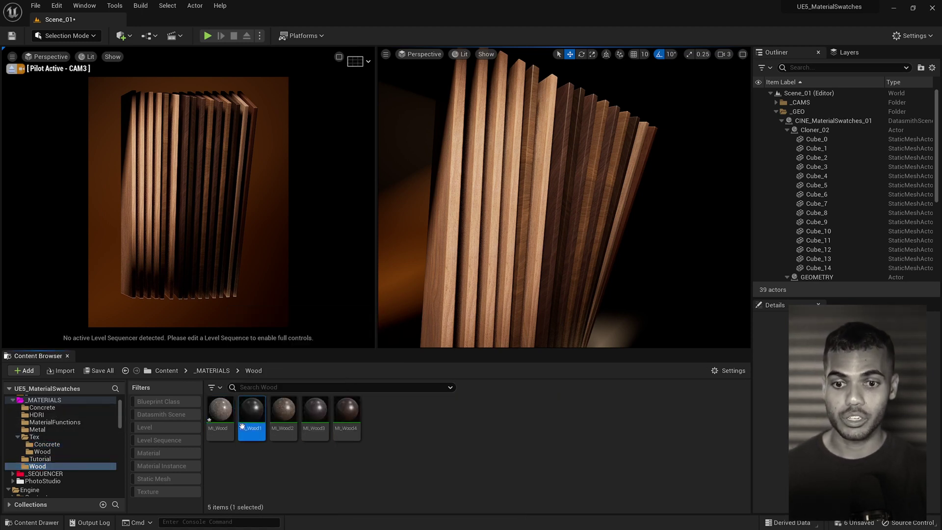
left_click(344, 421)
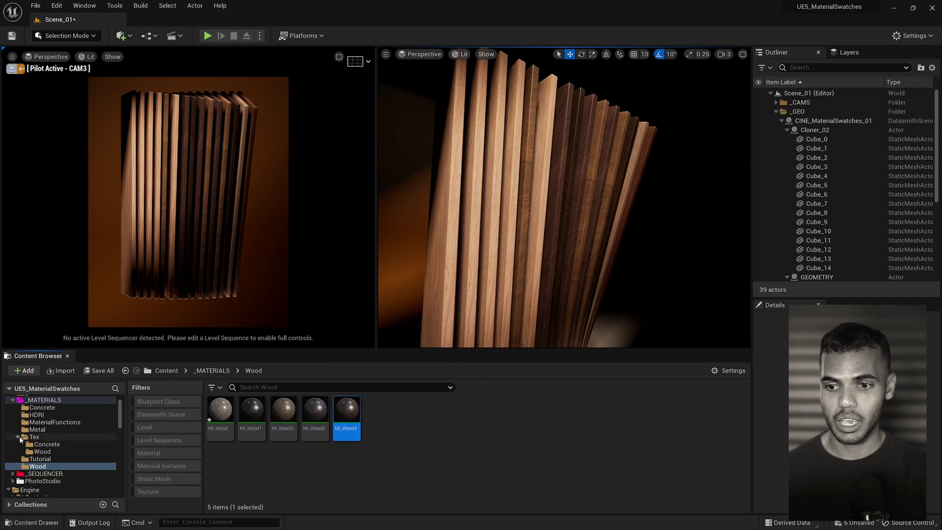
Apply MI_Swatch1 from the Metal materials folder to the end panel at the light-timber side of the scene.
left_click(38, 429)
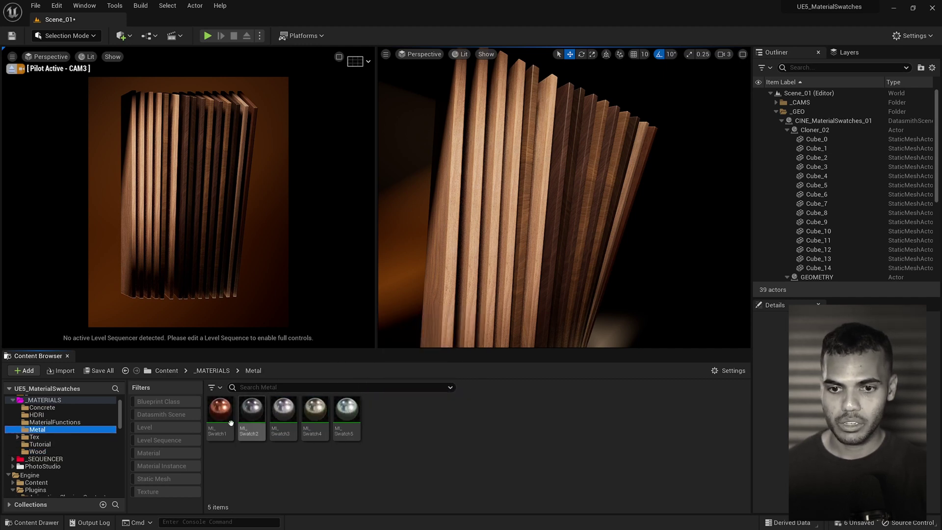
left_click_drag(220, 411, 440, 273)
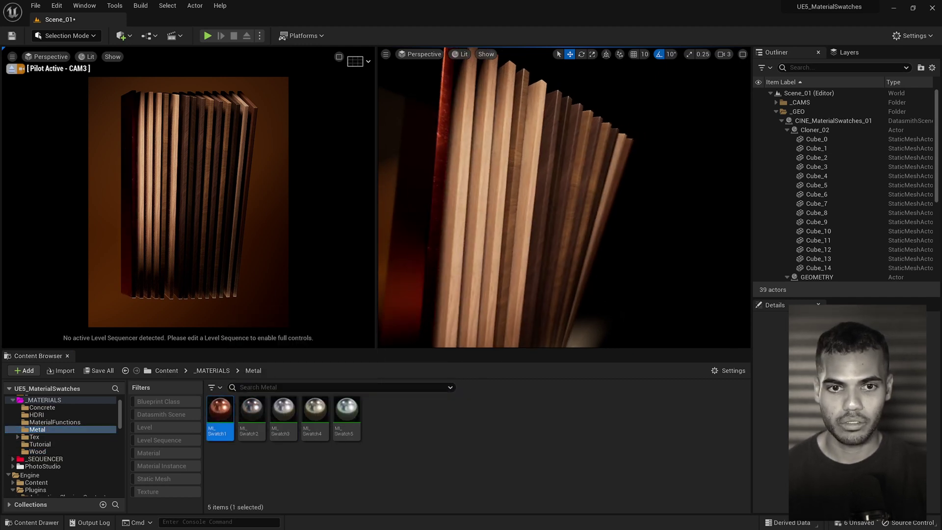
right_click_drag(441, 273, 447, 274)
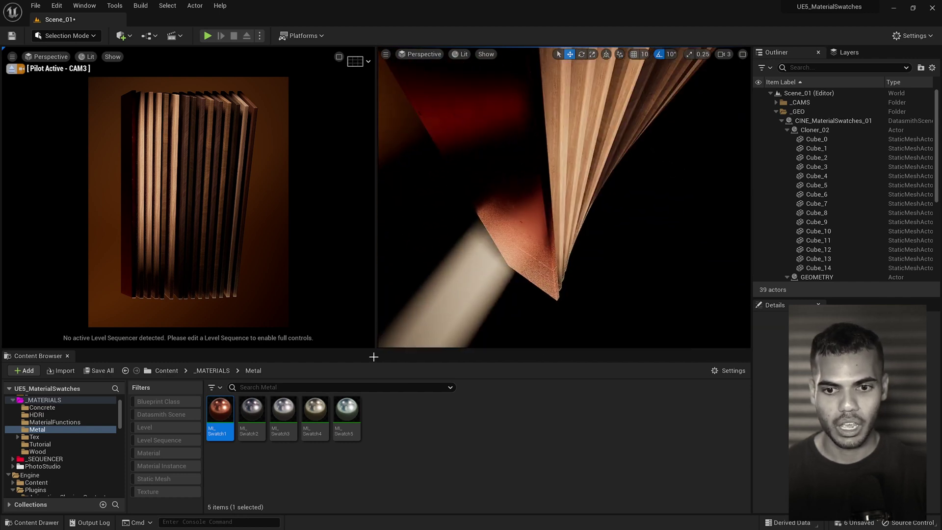
Examine MI_Swatch1's scalar, texture and colour overlay parameters, close it, and show the Concrete material instances.
double_click(219, 411)
scroll(515, 337, "down", 5)
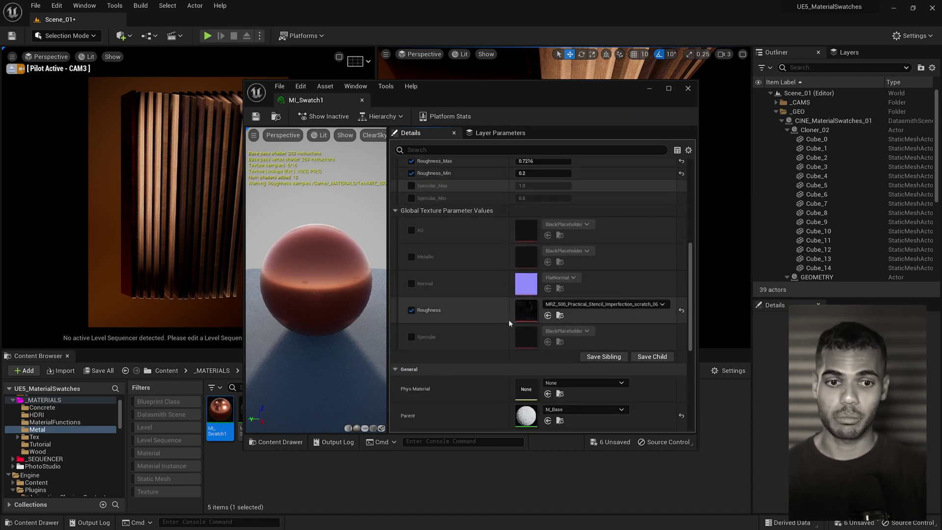
scroll(508, 320, "up", 5)
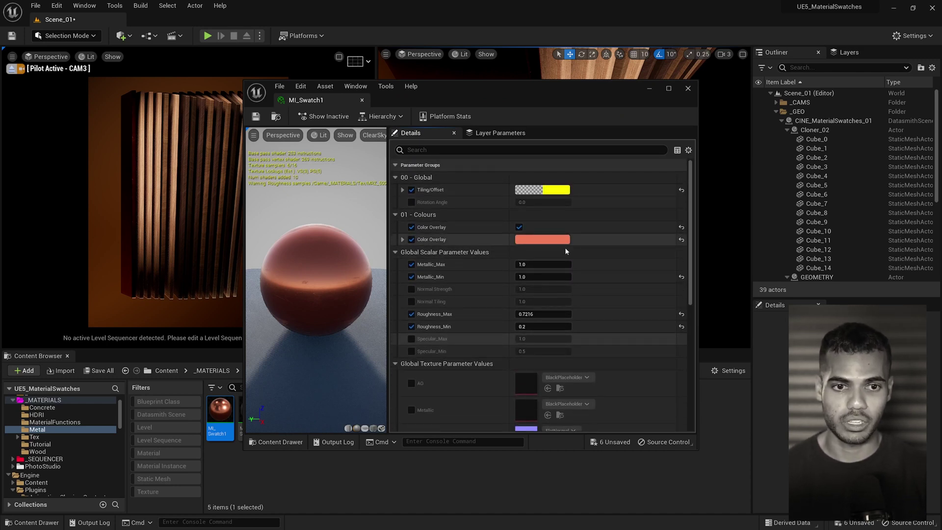
left_click(688, 87)
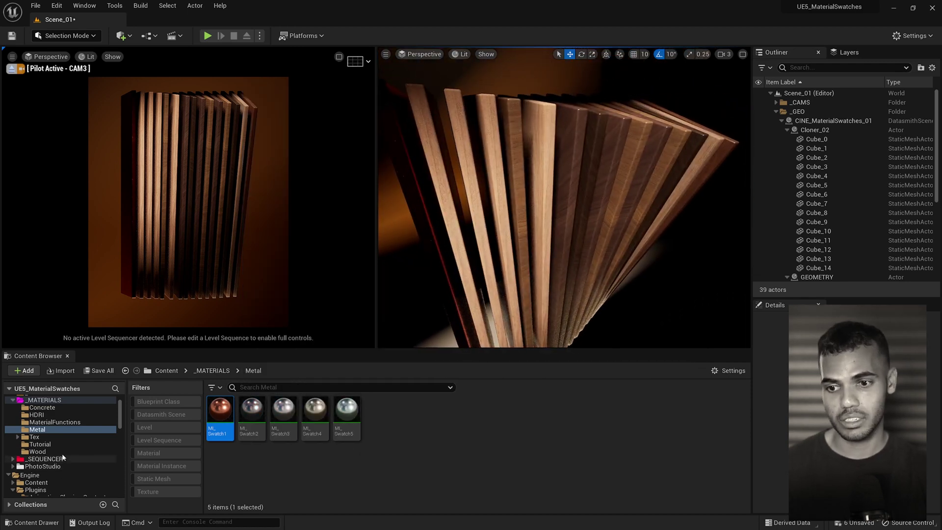
left_click(43, 408)
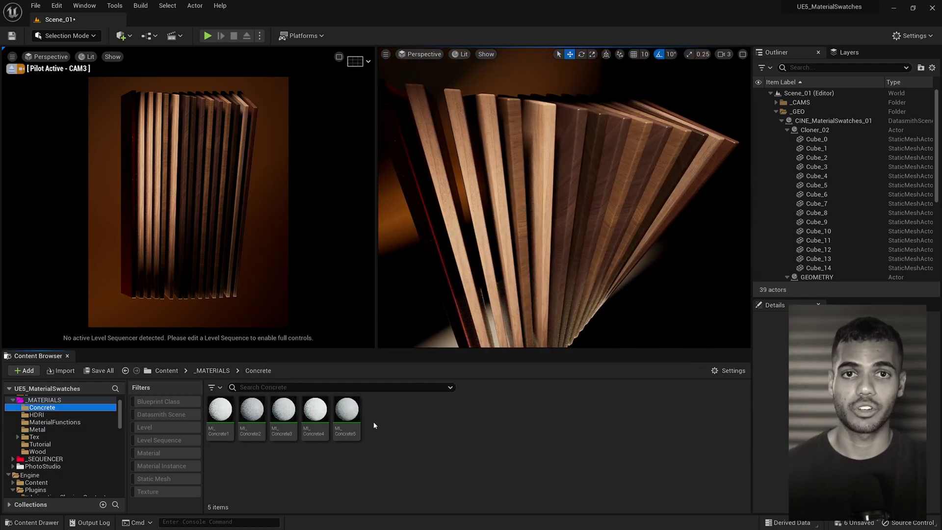